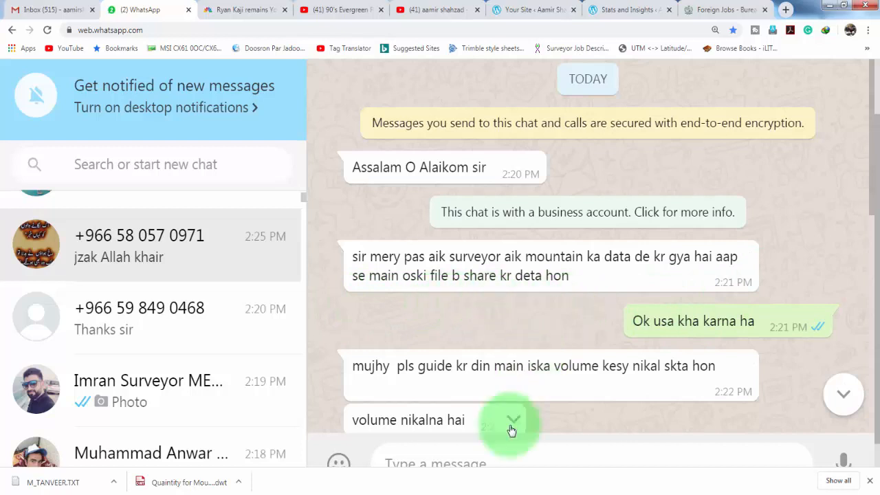
Step: Read through the chat's request for calculating the mountain's volume, down to the attached survey files
scroll(511, 420, down, 2)
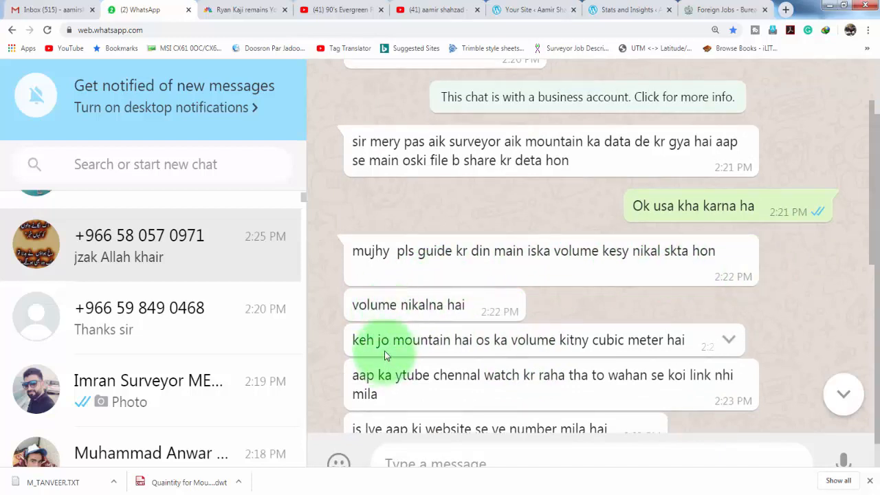
scroll(384, 351, down, 1)
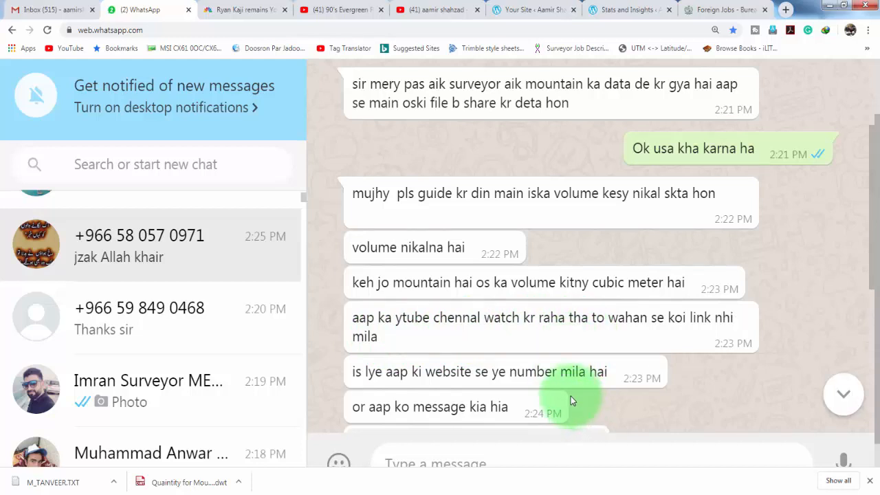
scroll(570, 396, down, 1)
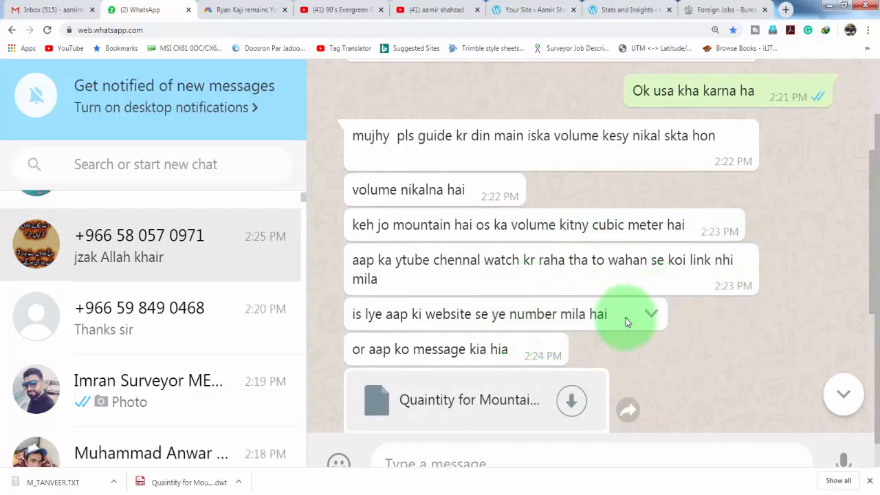
scroll(556, 320, down, 3)
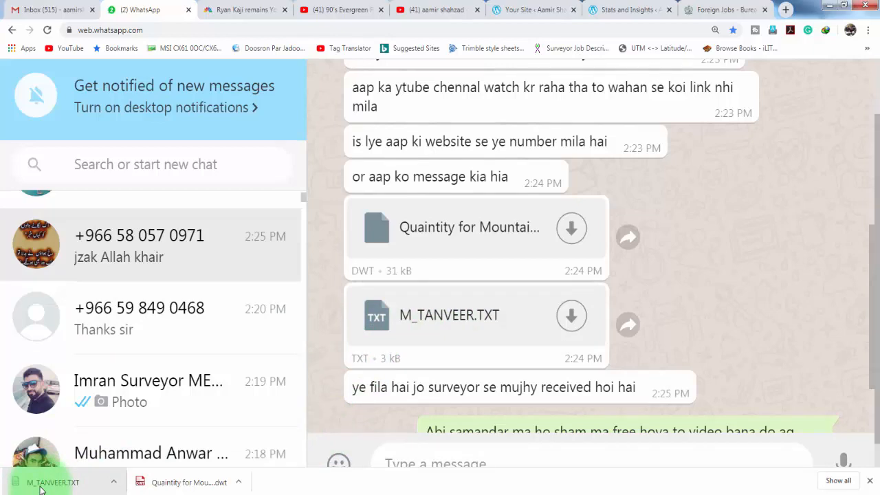
Step: Switch to the Quantity folder and inspect the survey point coordinates in M_TANVEER.TXT, closing the file again
click(828, 6)
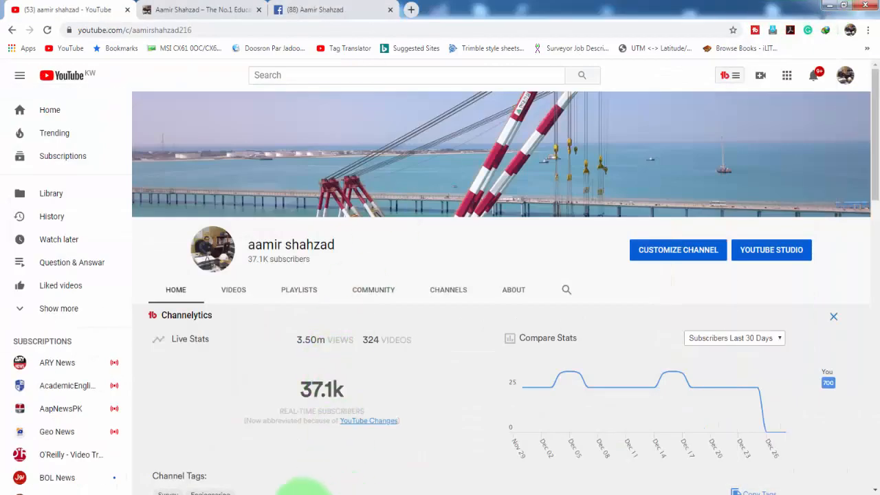
click(819, 456)
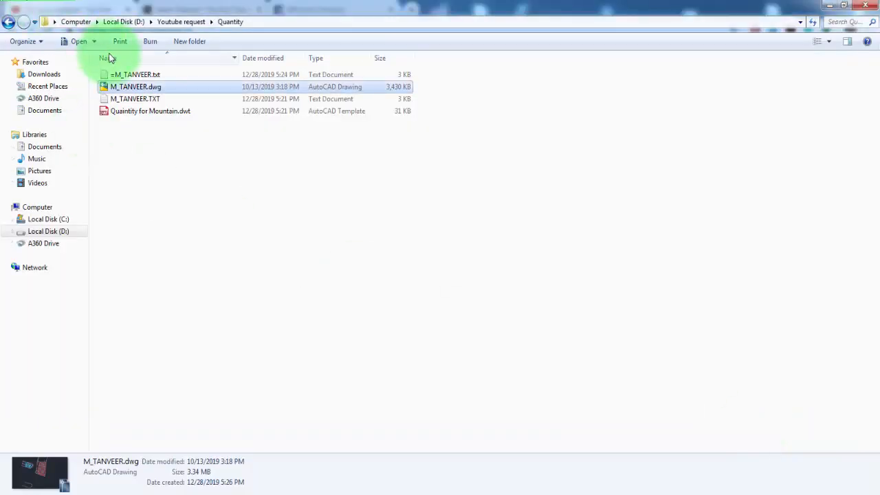
double_click(128, 103)
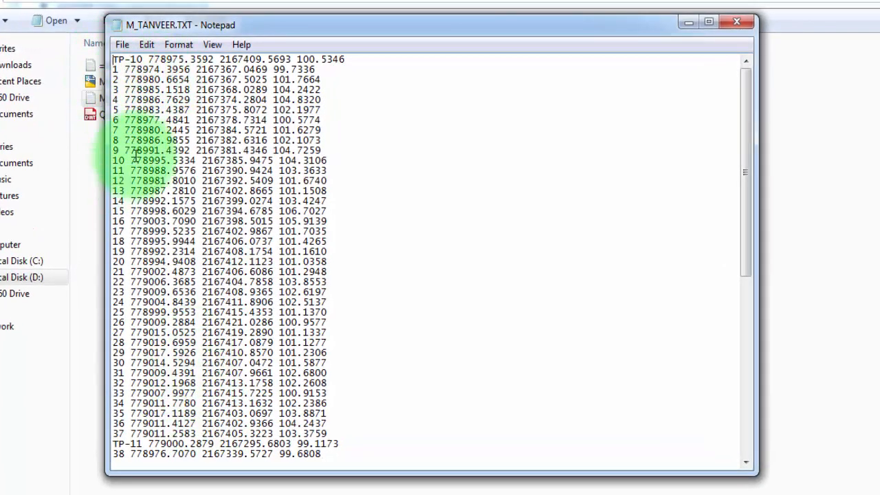
scroll(196, 354, down, 2)
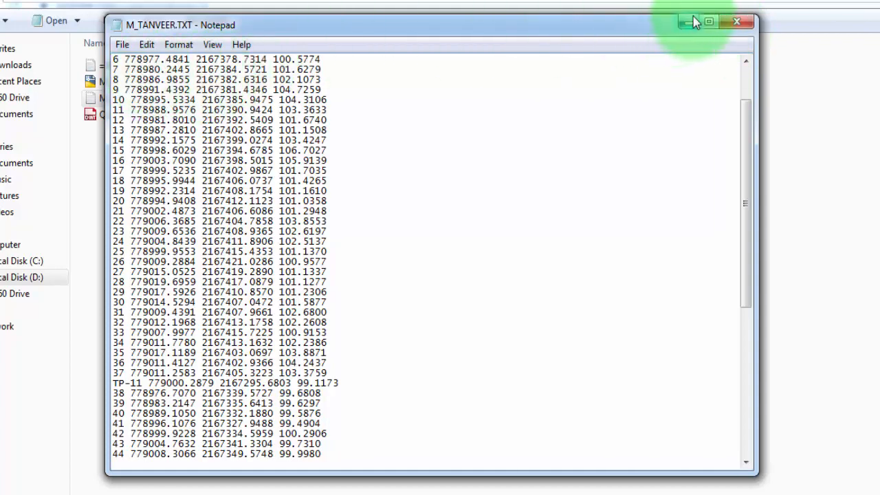
click(734, 24)
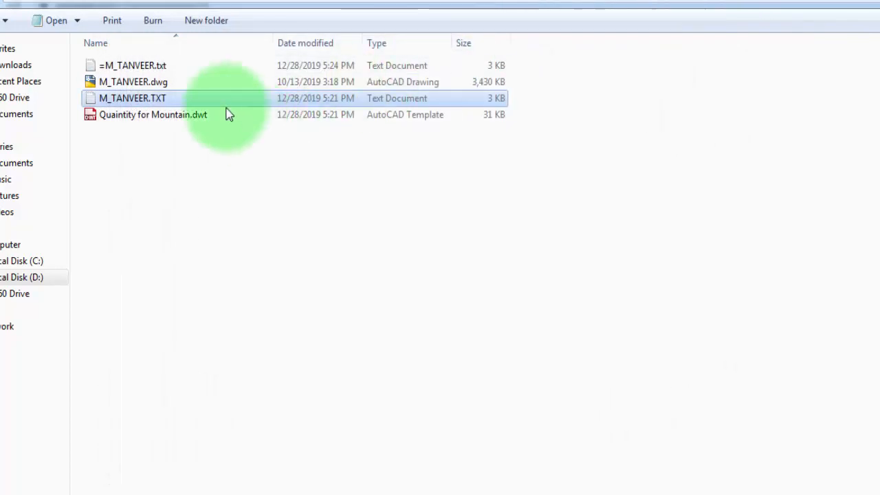
Step: Open the M_TANVEER.TXT point file from the Quantity folder in Excel
right_click(176, 98)
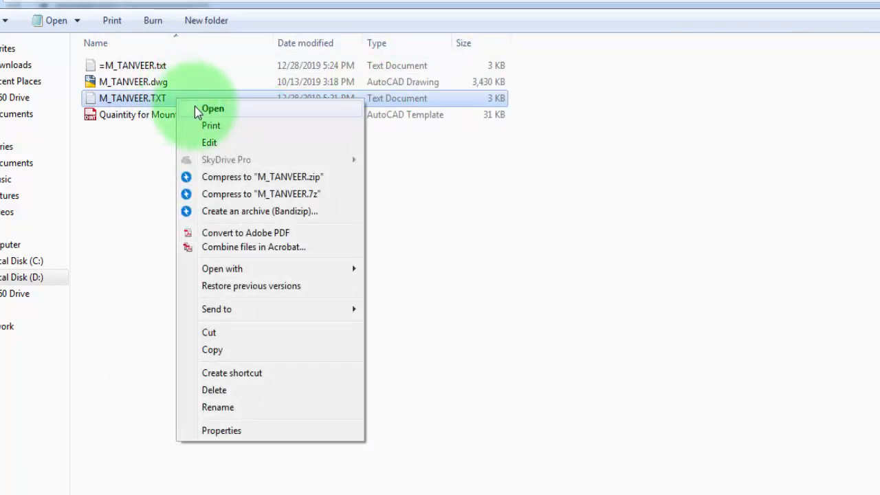
mouse_move(314, 269)
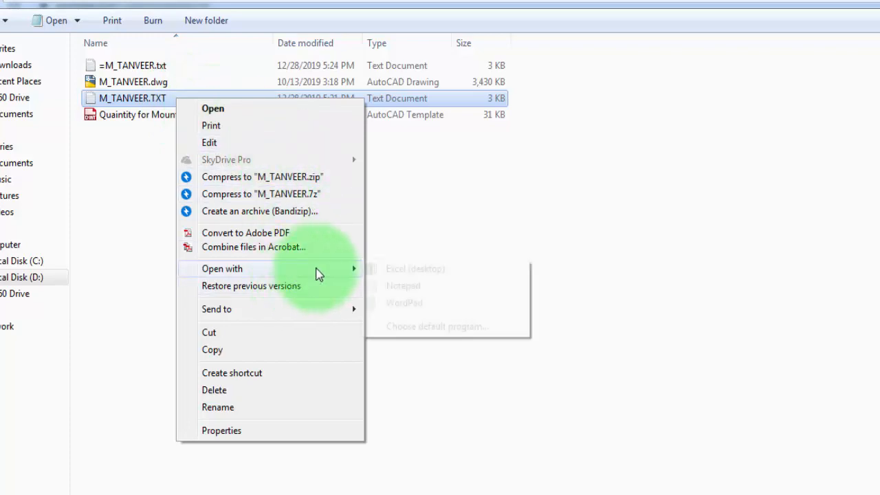
click(402, 273)
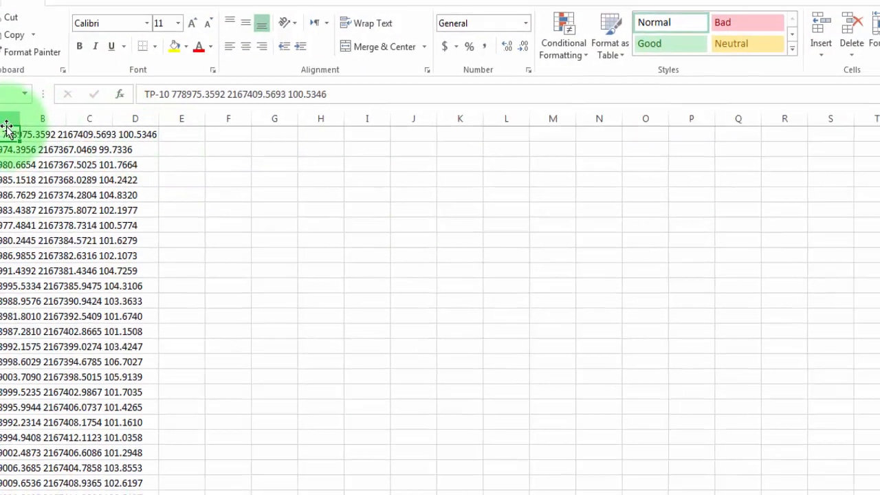
Step: Split column A into separate columns with Text to Columns, using tab and space delimiters and General format at $A$1
click(9, 121)
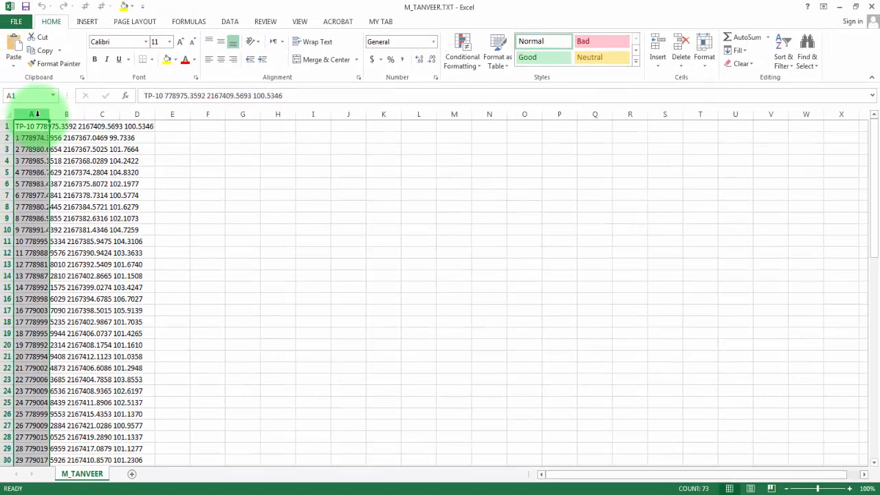
click(34, 126)
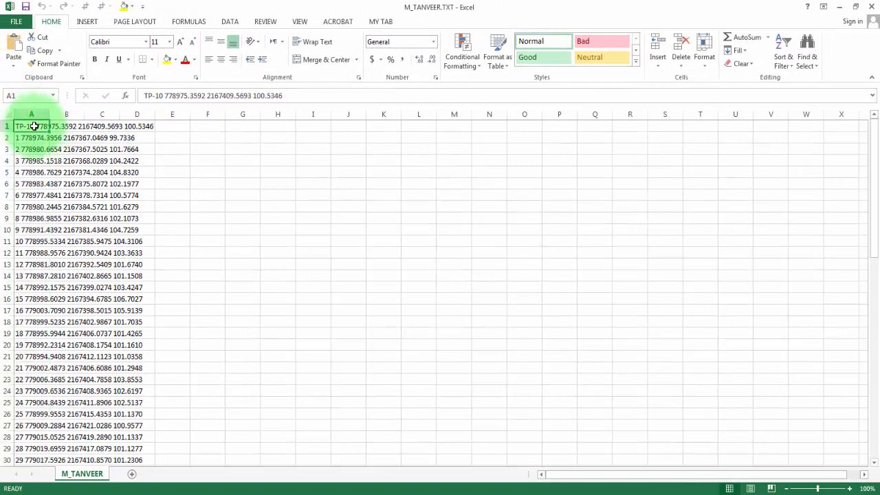
click(36, 110)
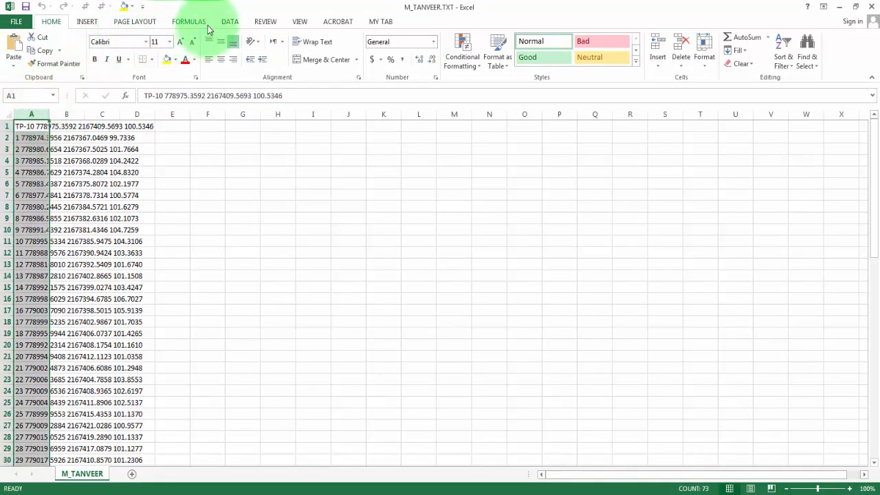
click(229, 21)
click(366, 55)
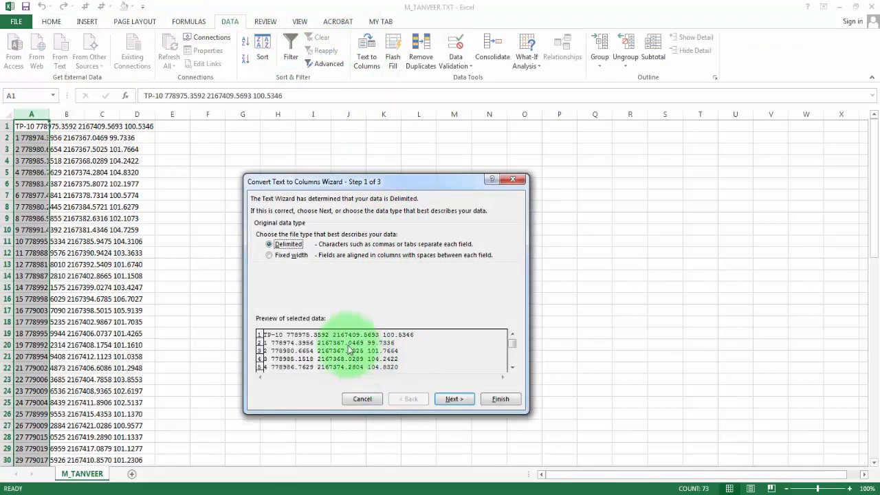
click(448, 399)
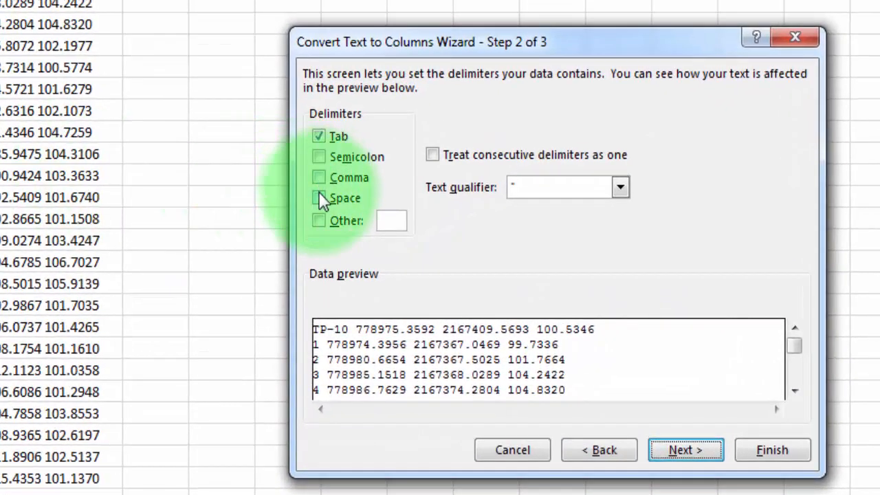
click(317, 197)
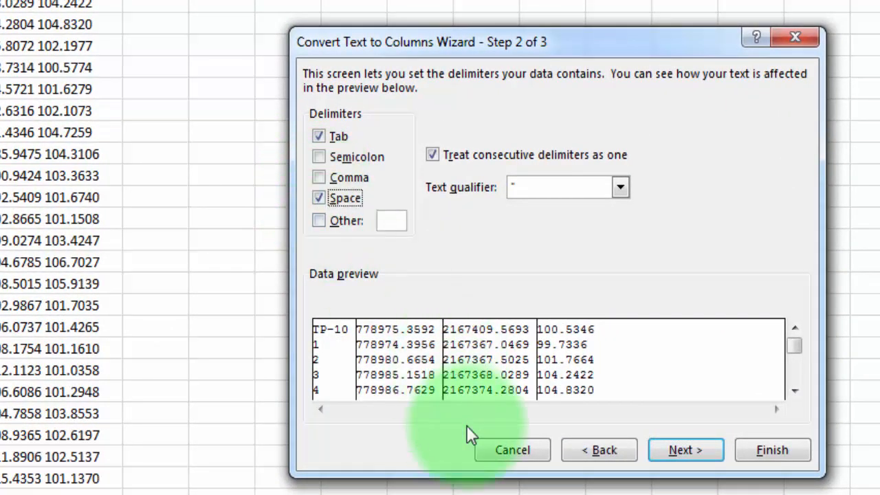
click(677, 450)
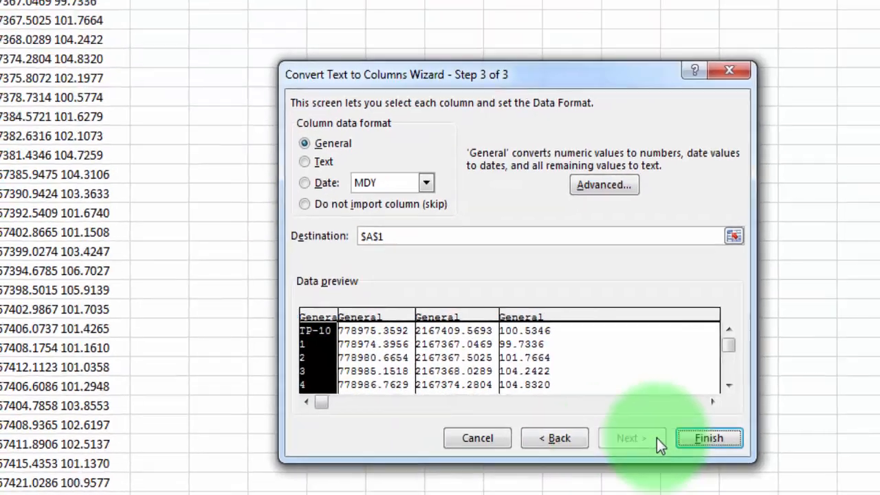
click(709, 437)
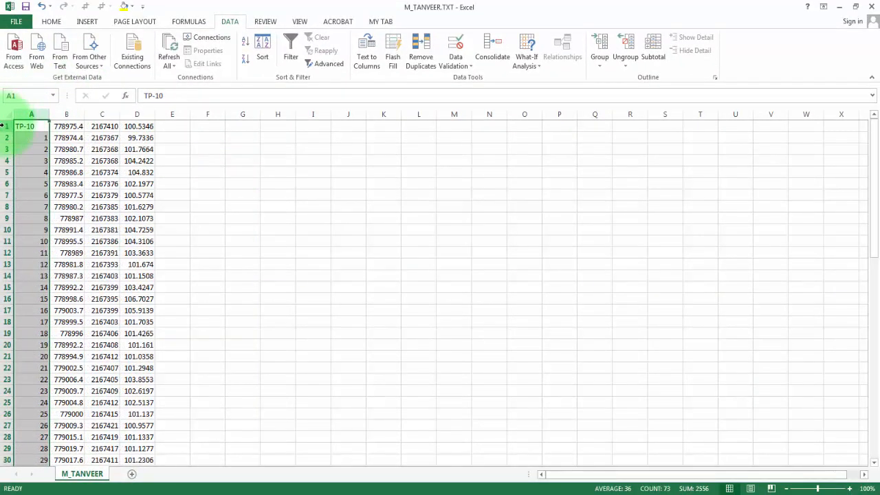
Step: Delete the TP-10 and TP-11 rows so that only numbered survey points remain in the list
click(3, 126)
right_click(3, 125)
click(31, 220)
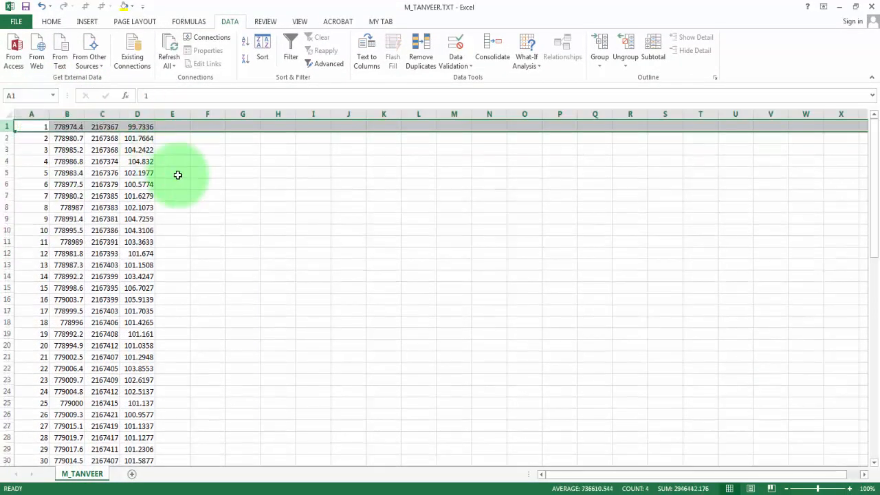
scroll(177, 174, down, 9)
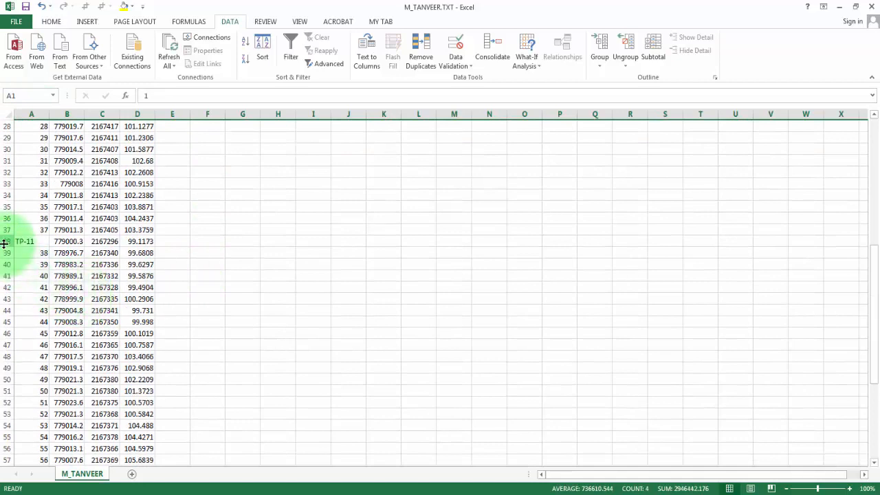
click(4, 241)
right_click(4, 241)
key(Escape)
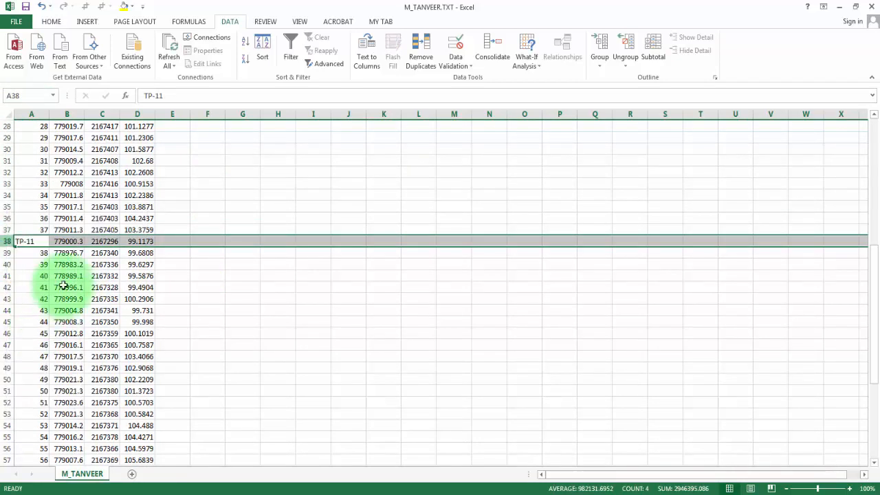
scroll(188, 346, down, 7)
scroll(189, 336, up, 9)
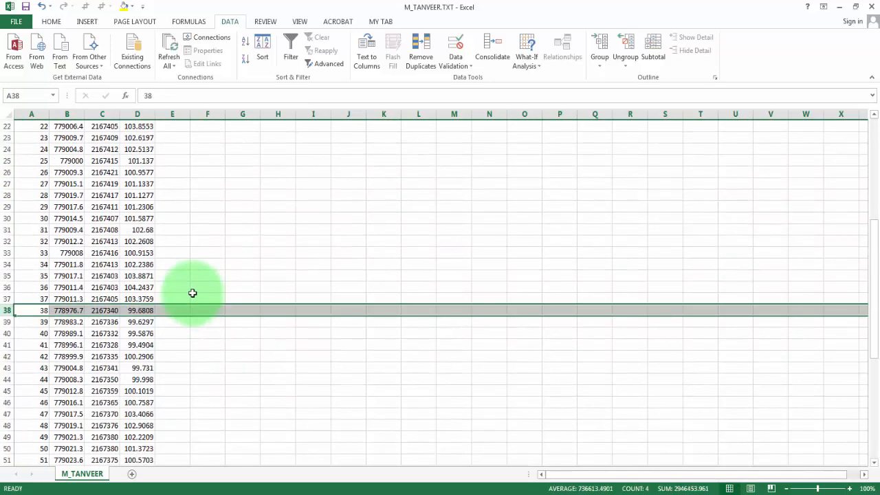
scroll(192, 293, up, 5)
Step: Save the sheet as tab-delimited text over the existing =M_TANVEER.txt in the Quantity folder, keeping the text format
click(14, 22)
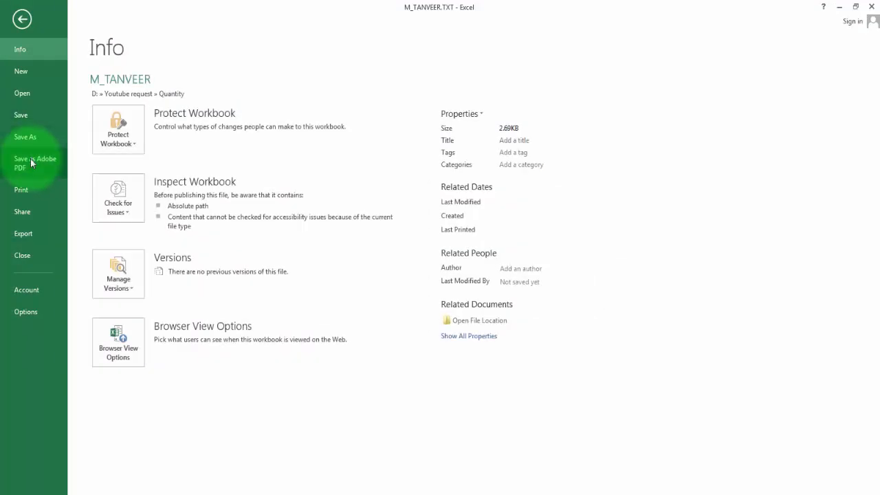
click(25, 135)
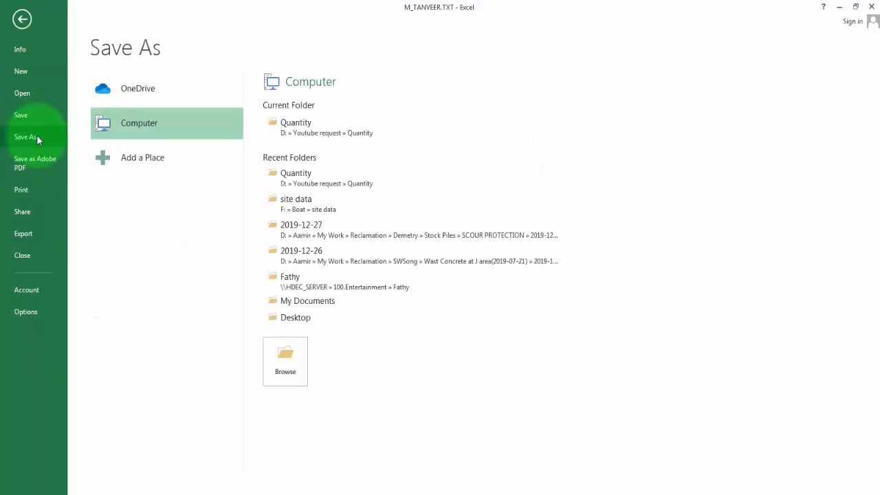
click(307, 361)
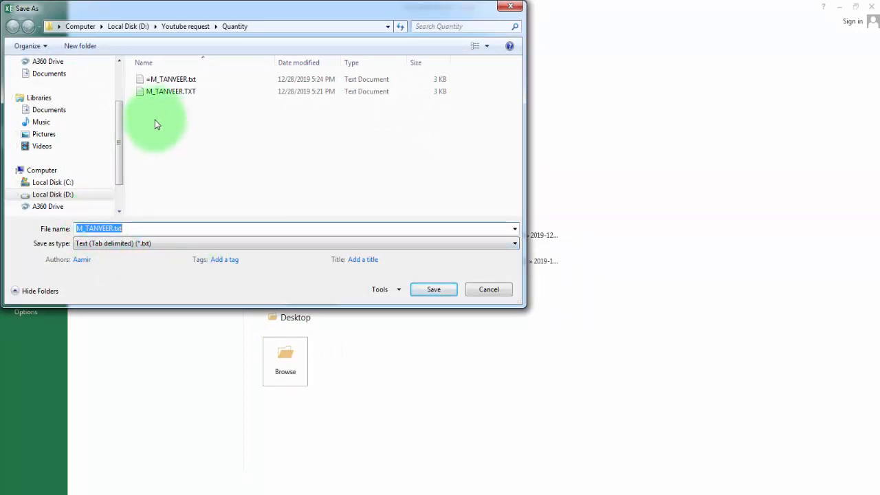
click(181, 82)
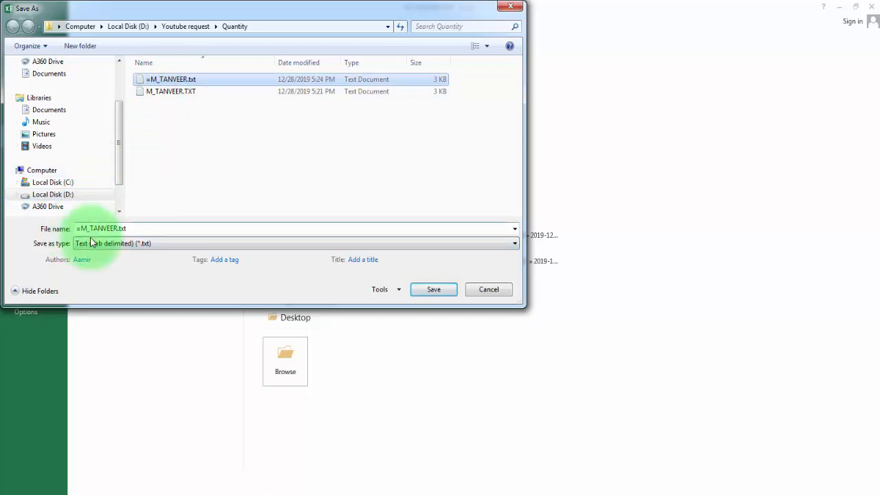
click(443, 292)
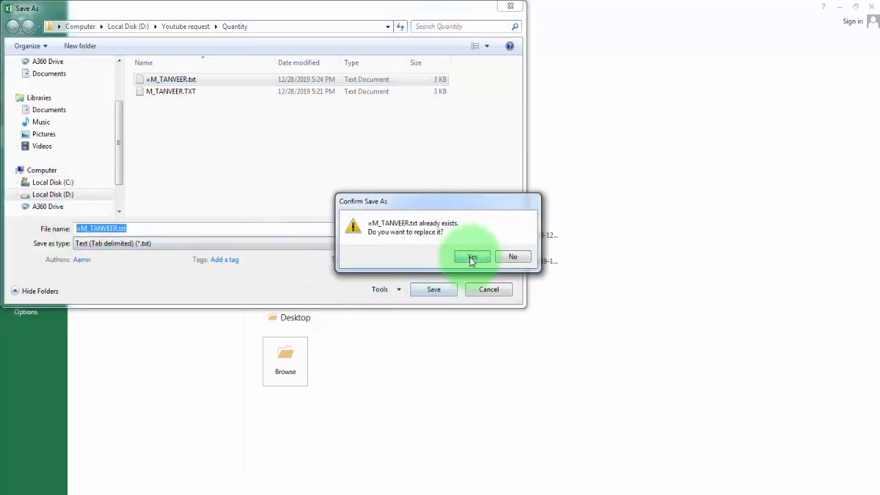
click(471, 256)
click(394, 285)
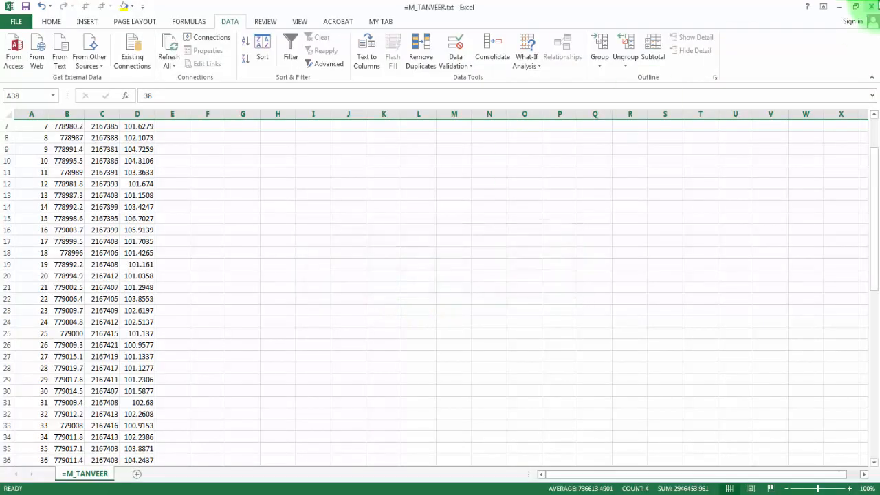
Step: Close the workbook, saving its changes to =M_TANVEER.txt again as tab-delimited text and replacing the existing file
click(855, 6)
click(871, 9)
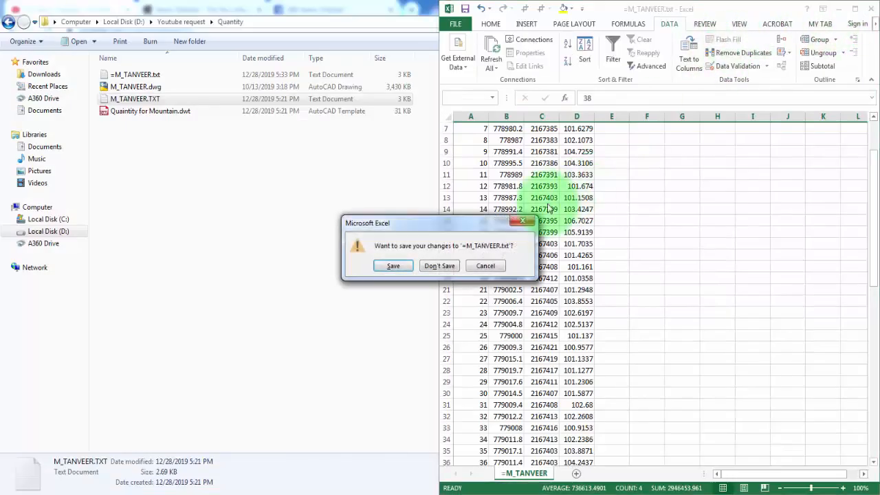
click(401, 266)
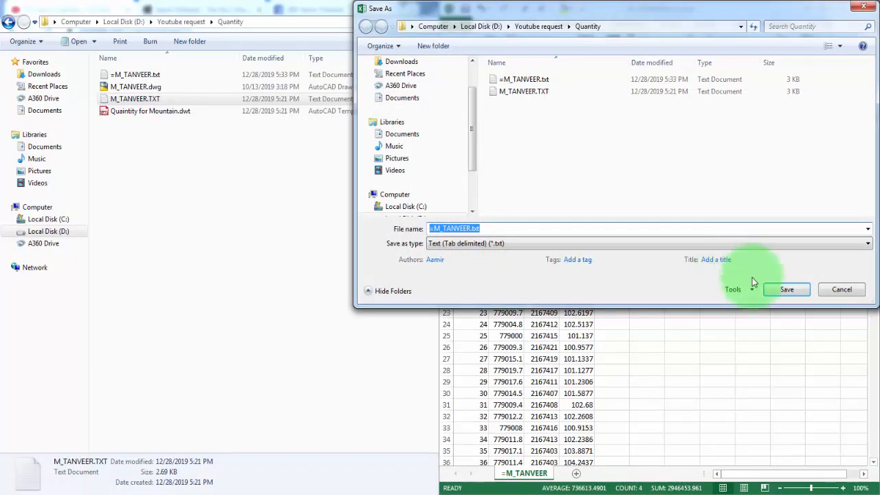
click(786, 290)
click(462, 257)
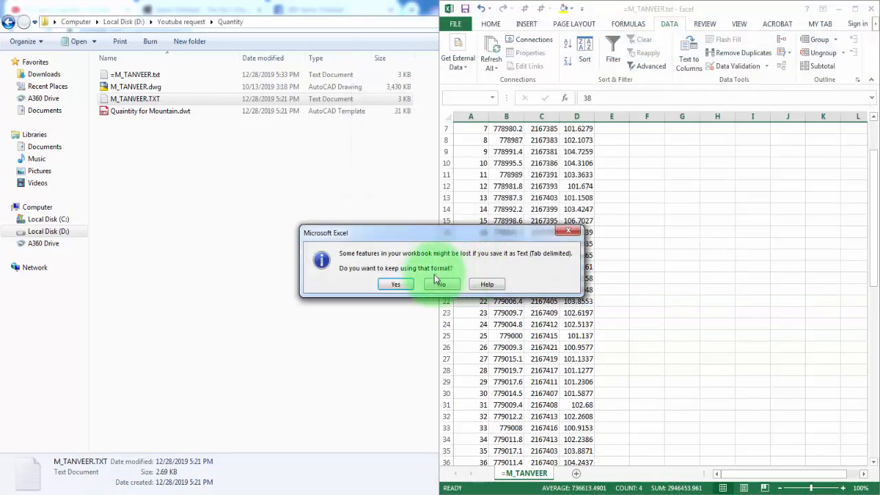
click(395, 284)
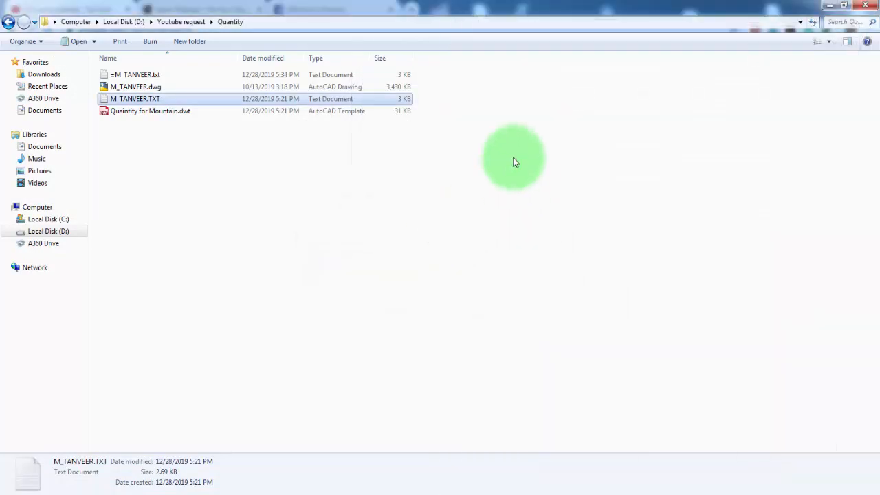
Step: Open =M_TANVEER.txt from the Quantity folder to check the cleaned, column-separated point data
click(127, 76)
double_click(127, 76)
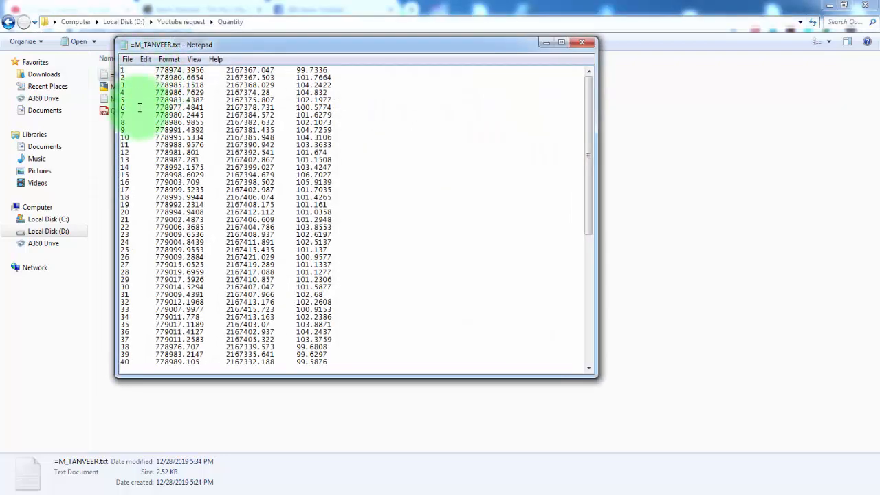
Step: Review the point rows in =M_TANVEER.txt from first to last and close the file
scroll(165, 341, down, 1)
scroll(165, 340, down, 8)
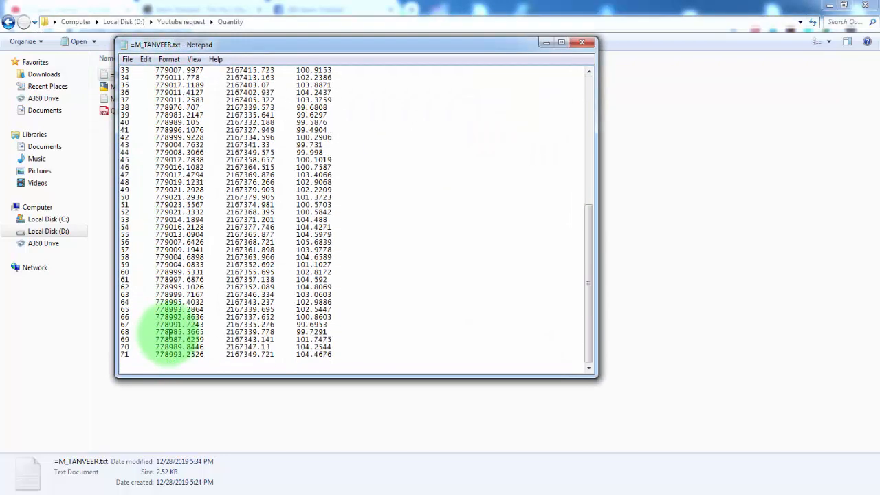
scroll(169, 316, up, 8)
scroll(172, 301, up, 1)
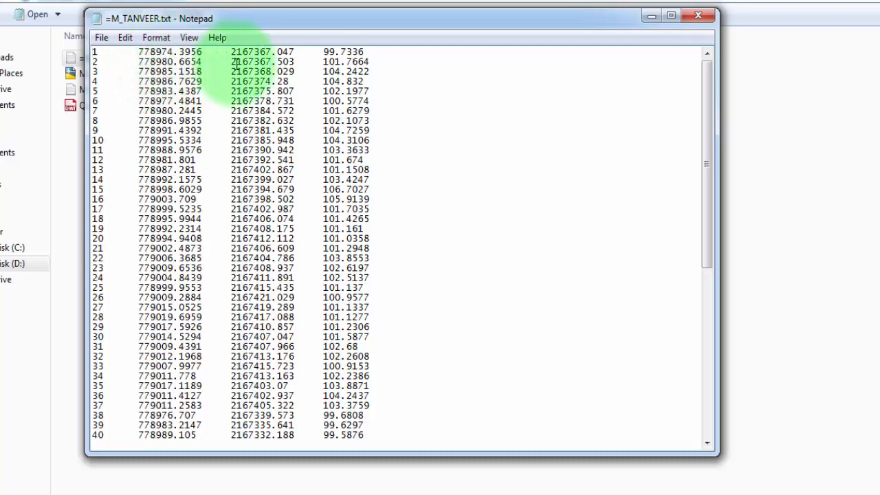
click(698, 16)
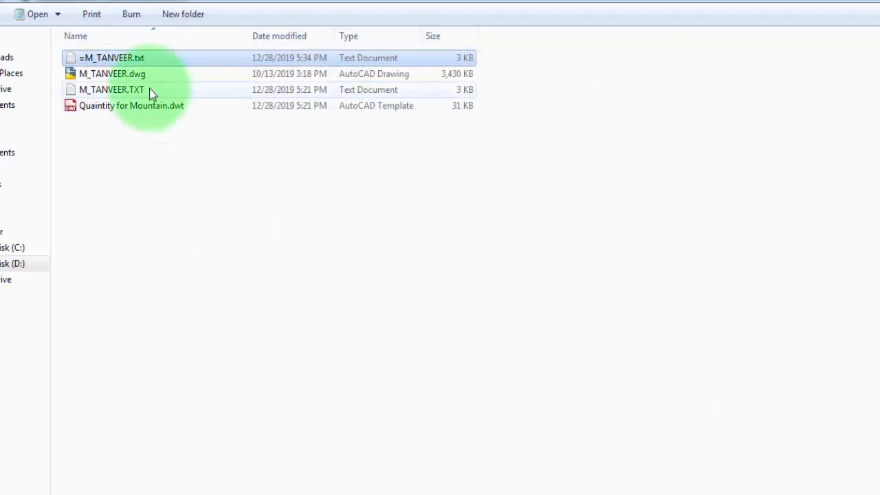
Step: Open M_TANVEER.dwg from the Quantity folder with the AutoCAD Application, switching to Civil 3D
click(137, 80)
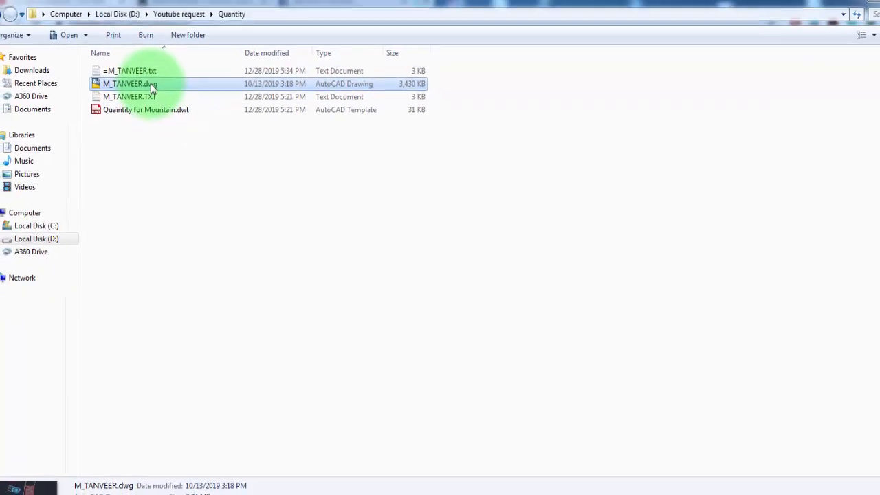
right_click(139, 76)
mouse_move(264, 253)
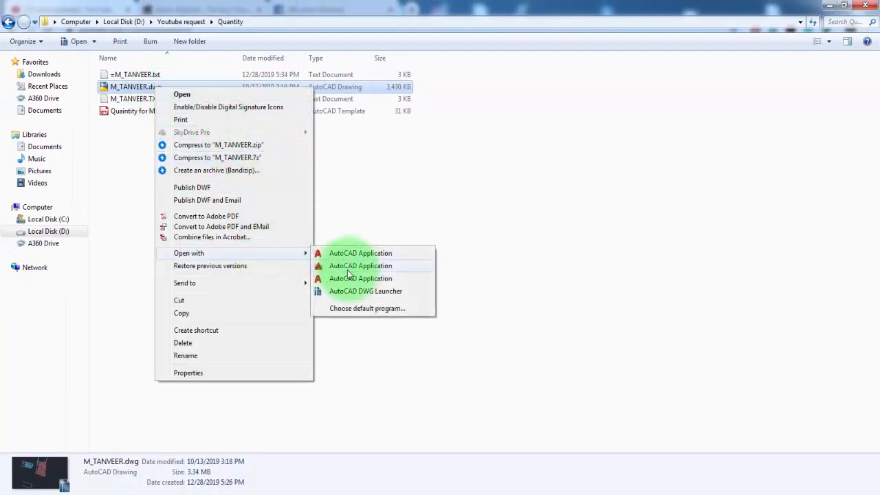
click(365, 261)
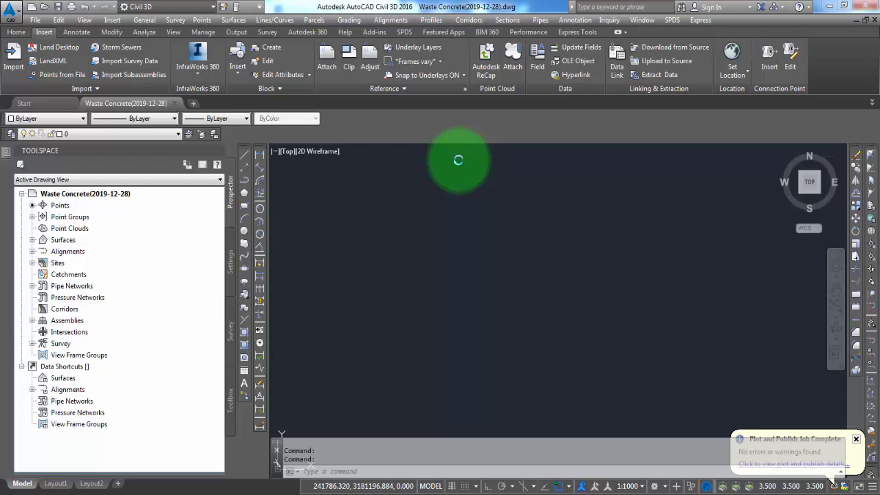
click(460, 494)
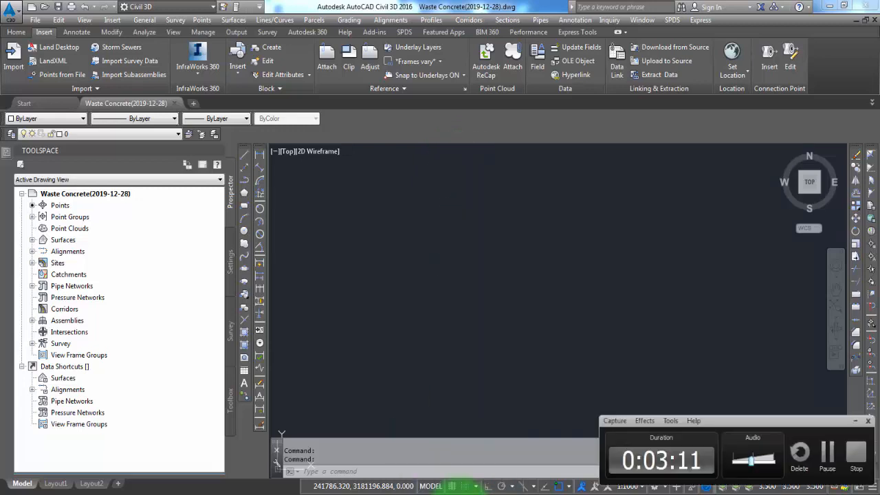
click(828, 452)
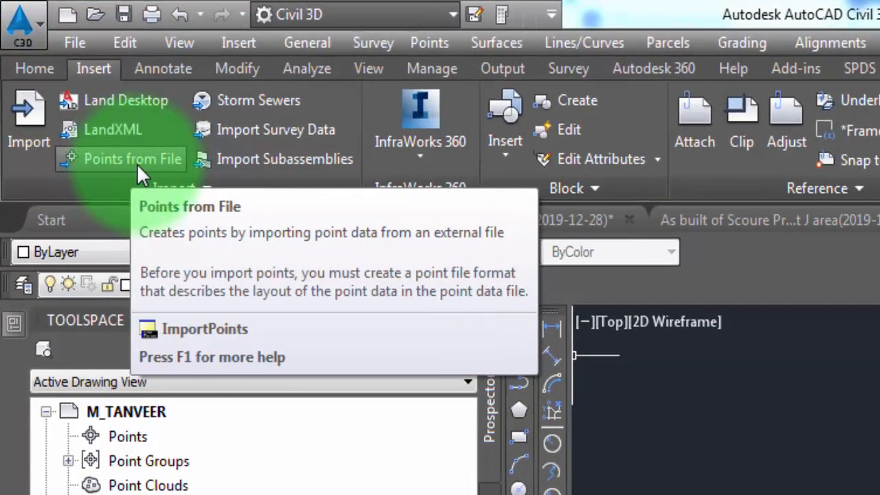
Step: Start importing points from a file and add =M_TANVEER.txt from the Quantity folder as the source
click(136, 163)
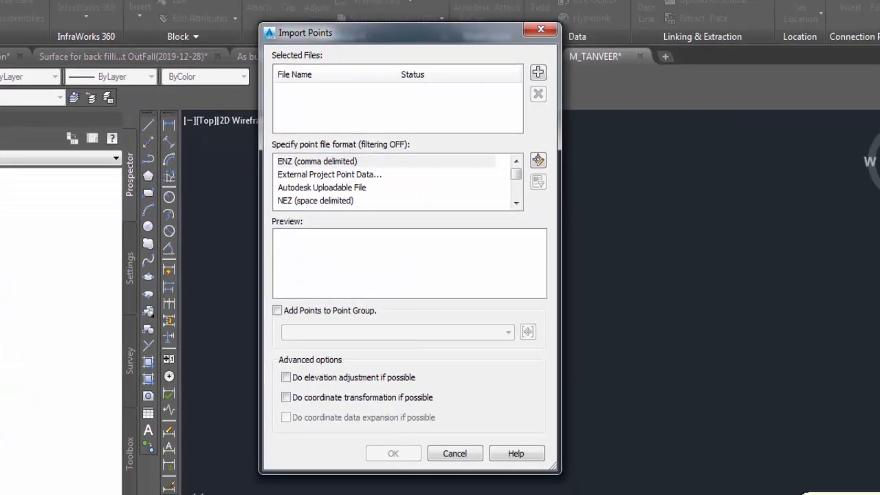
click(539, 73)
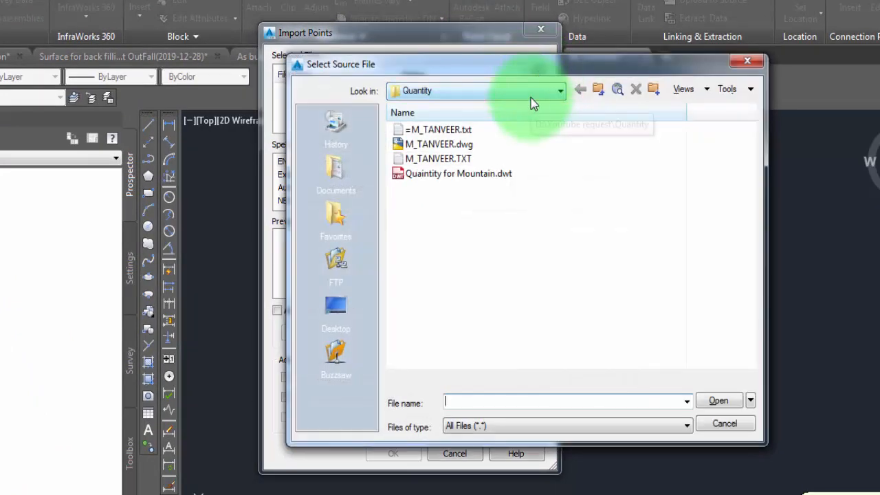
click(531, 97)
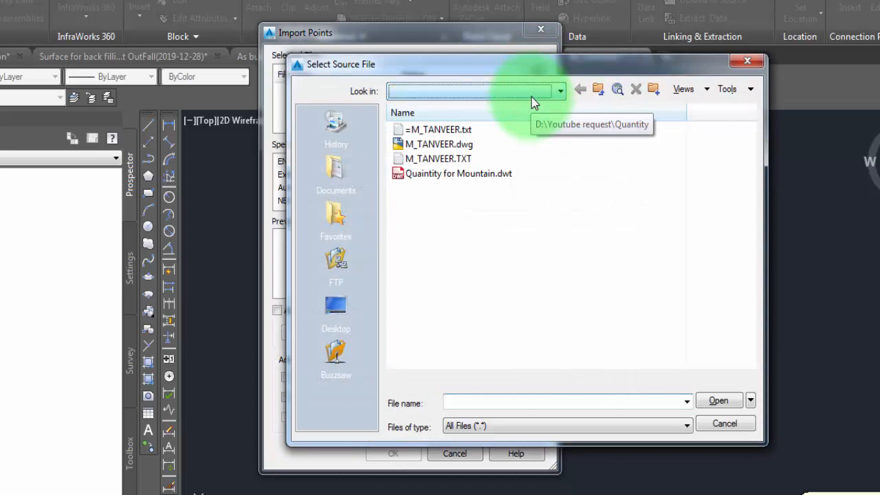
click(533, 95)
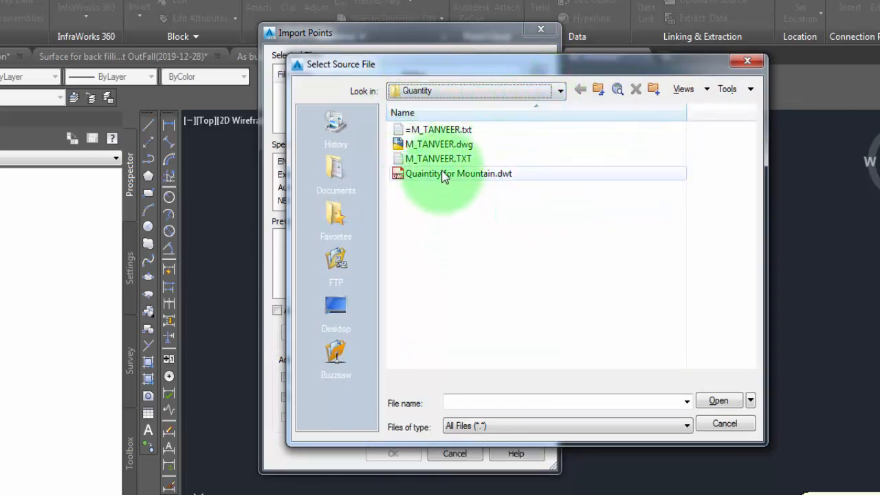
click(440, 130)
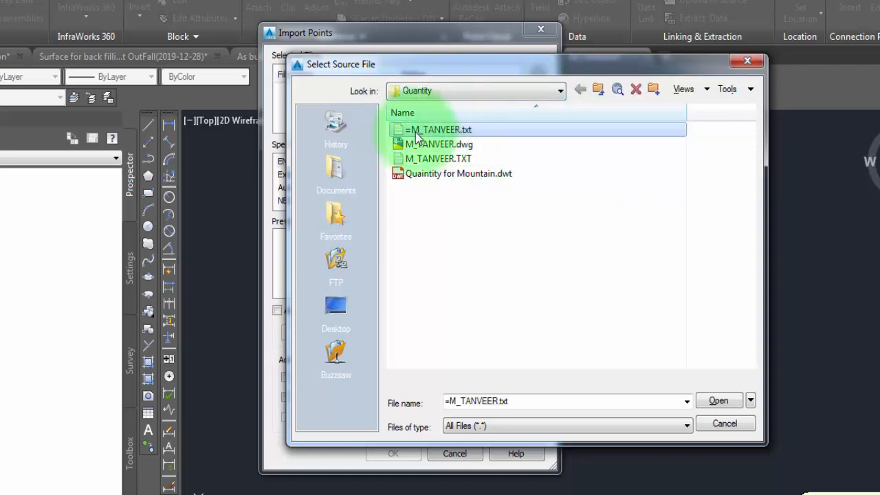
click(715, 401)
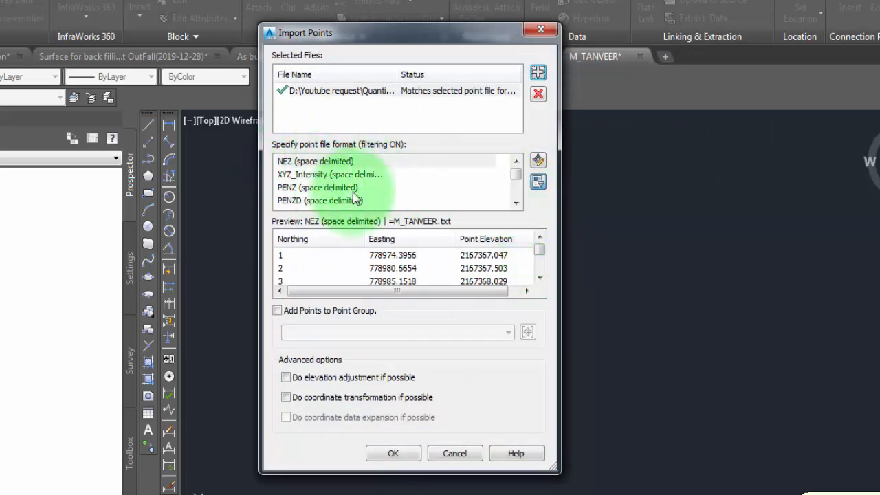
Step: Import the points using the PENZ (space delimited) point file format
click(516, 202)
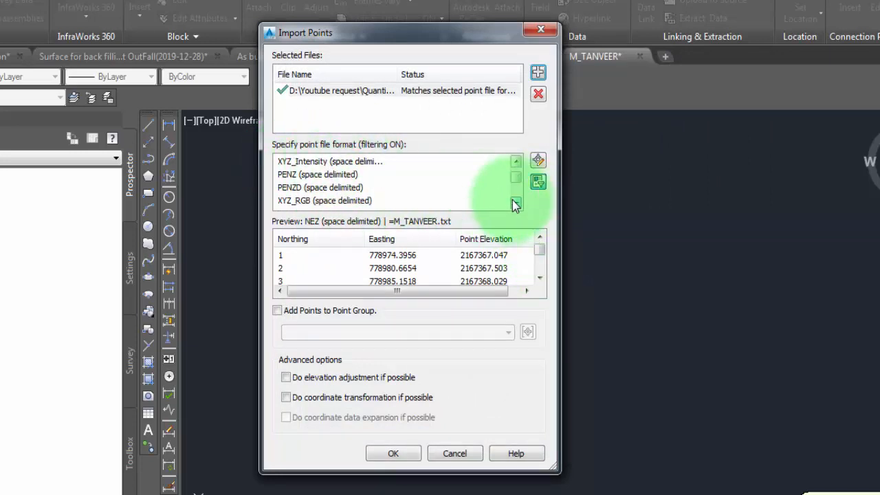
click(297, 176)
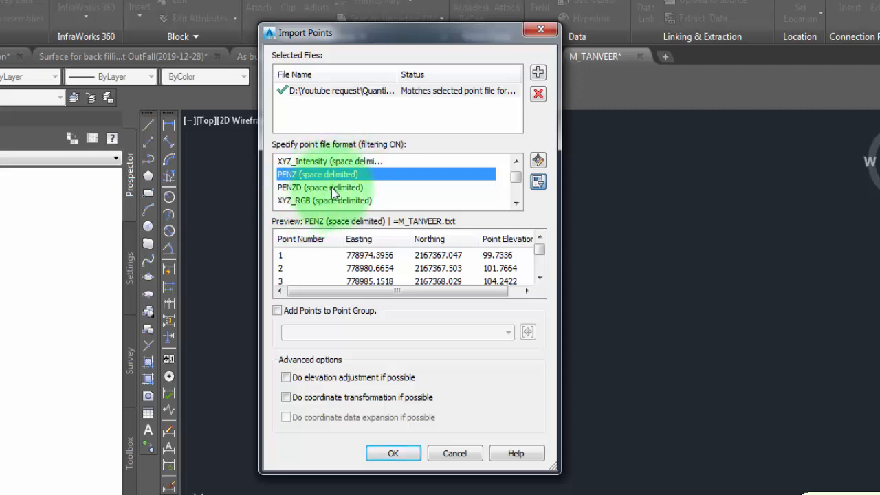
click(395, 453)
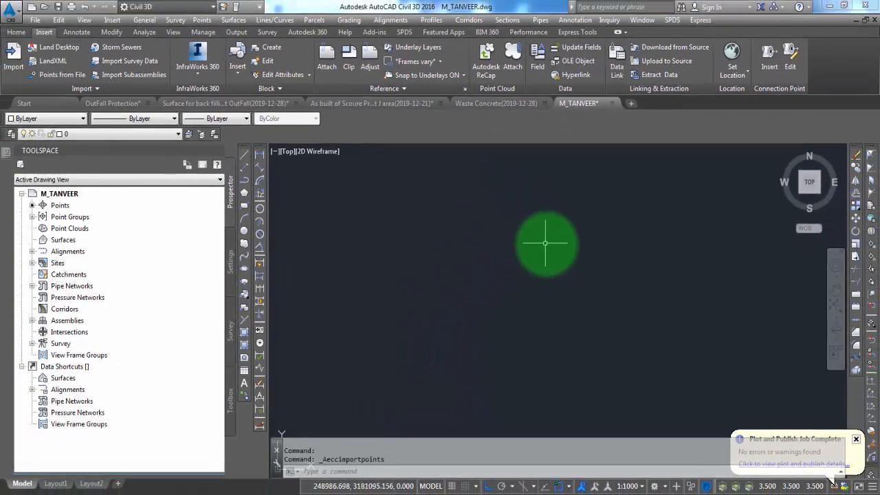
Step: Locate the imported points in the drawing by window-selecting the empty-looking area, then clear the selection
click(391, 200)
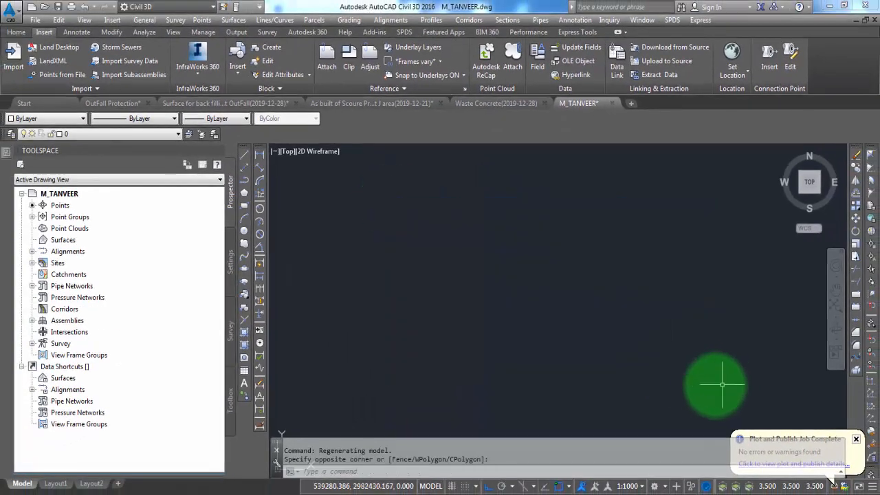
click(783, 422)
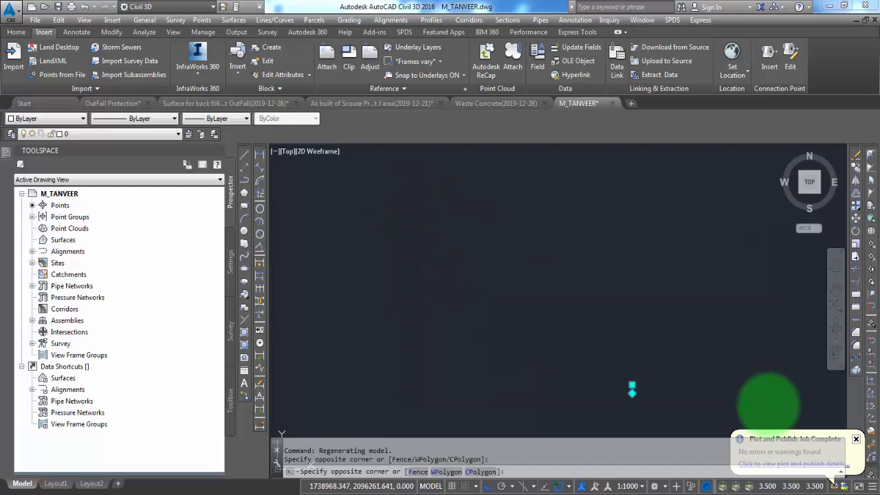
click(657, 326)
middle_drag(687, 360, 636, 261)
scroll(580, 288, up, 8)
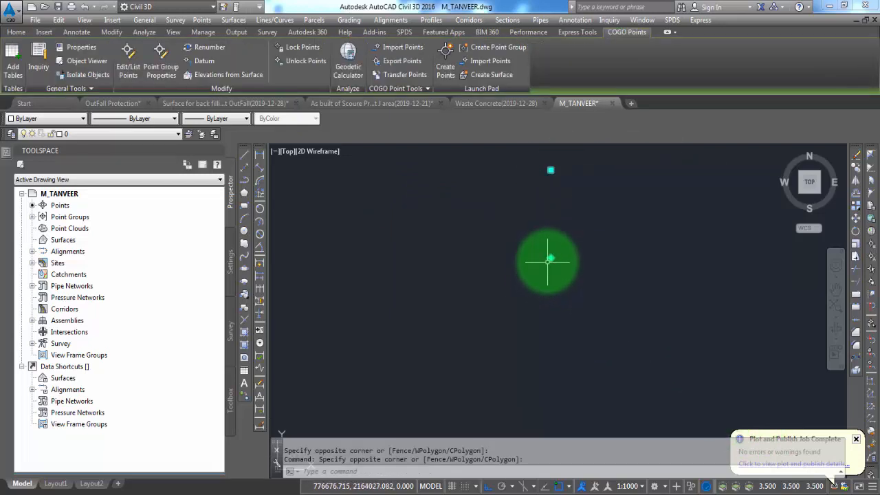
scroll(498, 219, down, 10)
scroll(495, 202, up, 4)
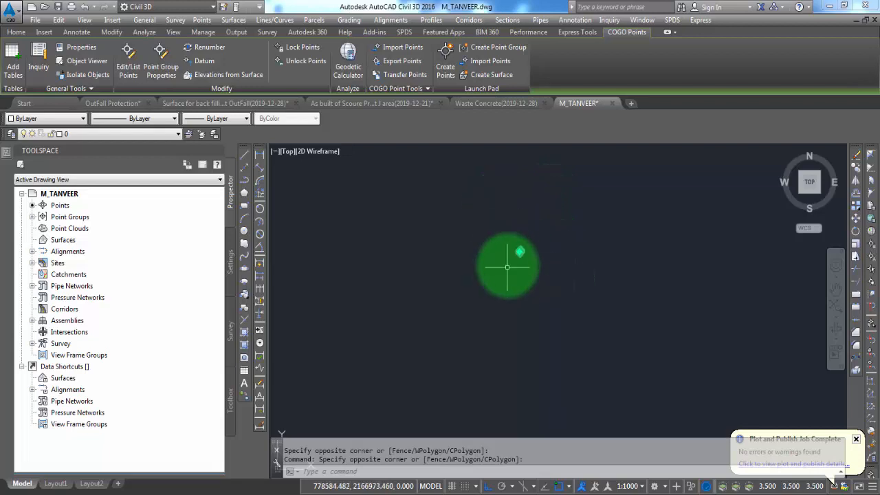
scroll(590, 233, up, 5)
scroll(572, 260, down, 4)
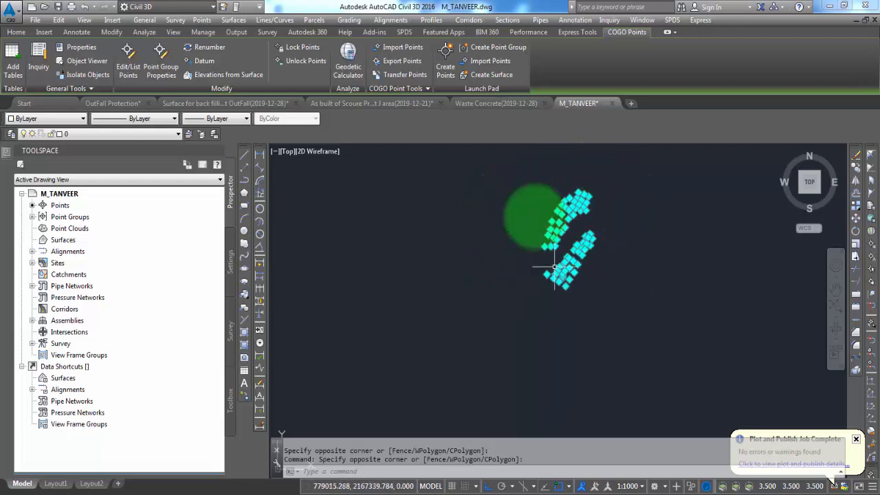
scroll(596, 249, up, 5)
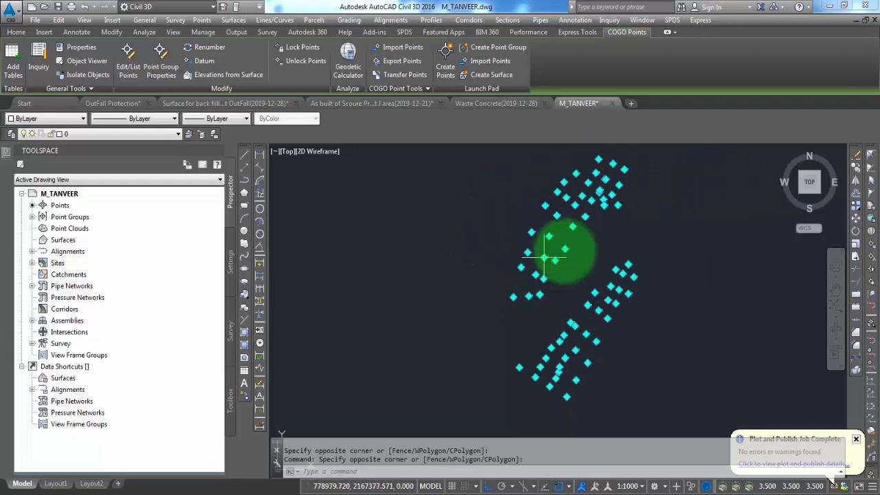
key(Escape)
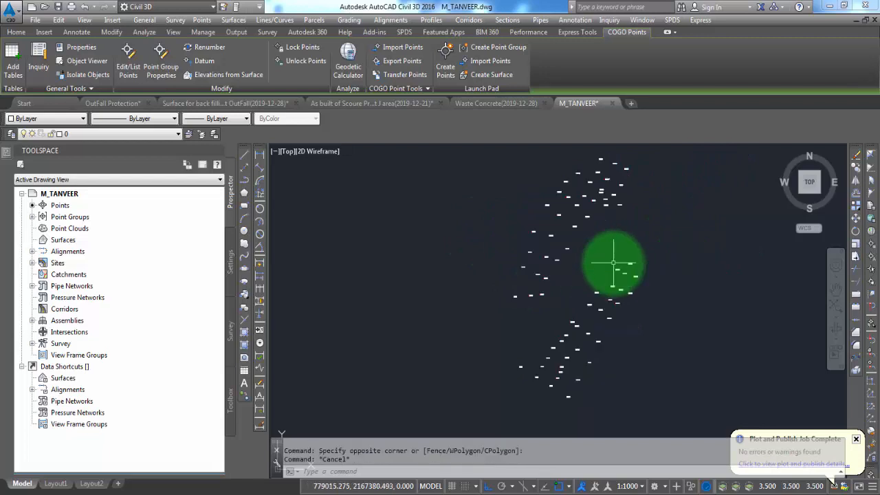
Step: Examine the elevation labels and the spread of the imported survey points across the whole site
scroll(613, 262, up, 6)
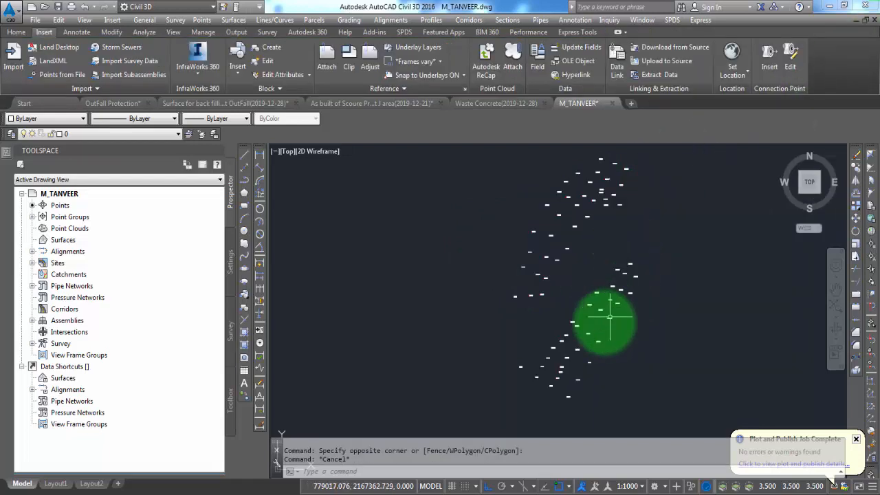
scroll(577, 330, down, 3)
scroll(550, 309, up, 6)
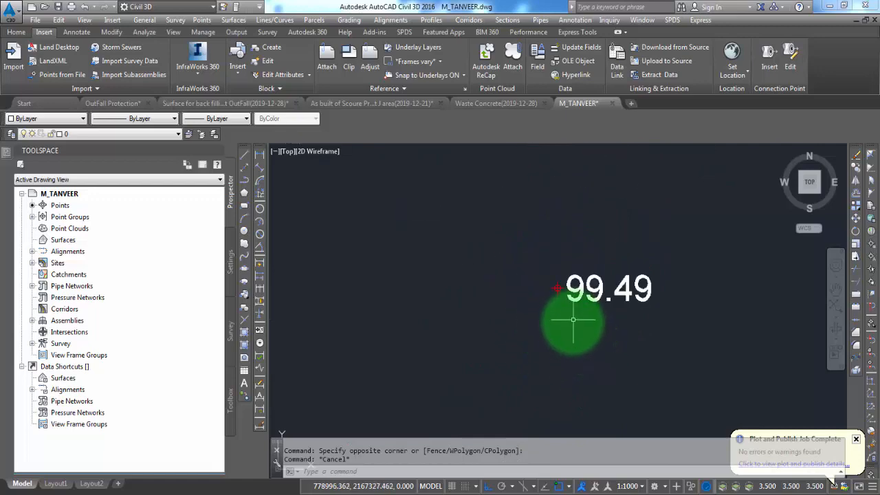
scroll(571, 324, up, 4)
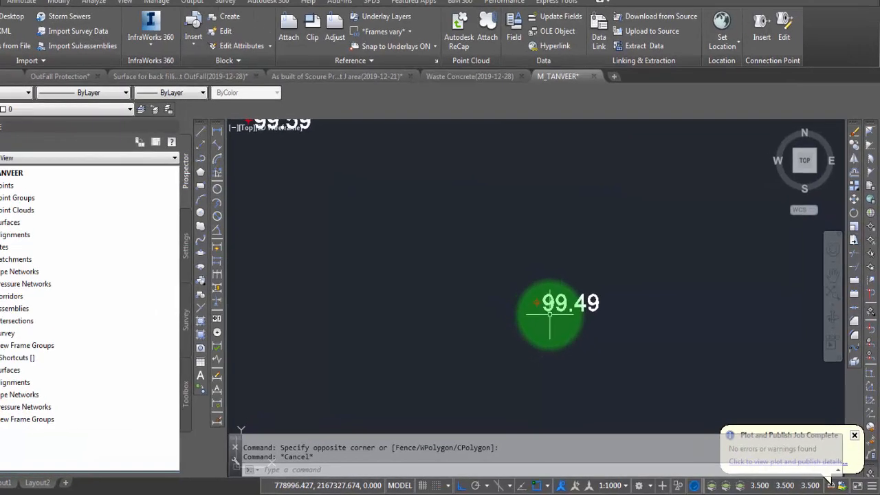
scroll(572, 331, down, 2)
mouse_move(526, 205)
middle_down()
mouse_move(487, 304)
mouse_move(504, 252)
middle_up()
middle_drag(541, 161, 474, 348)
scroll(440, 309, down, 2)
middle_drag(553, 180, 570, 229)
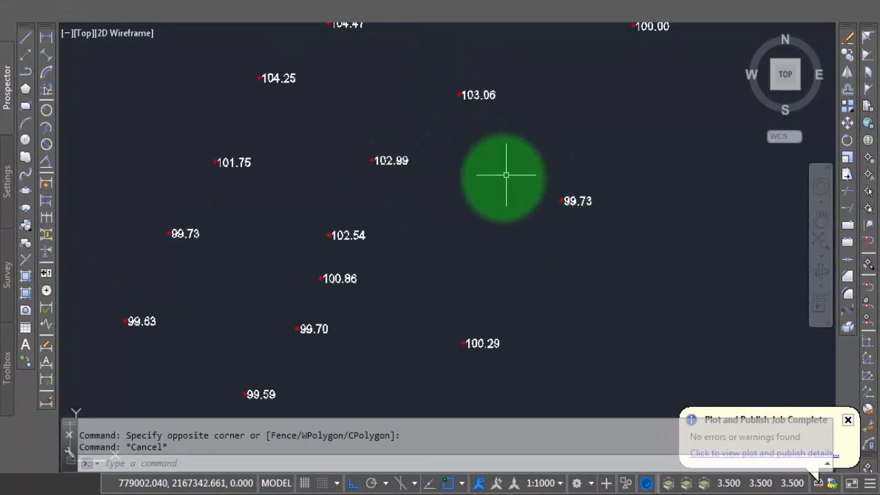
middle_drag(486, 210, 458, 325)
scroll(555, 353, down, 5)
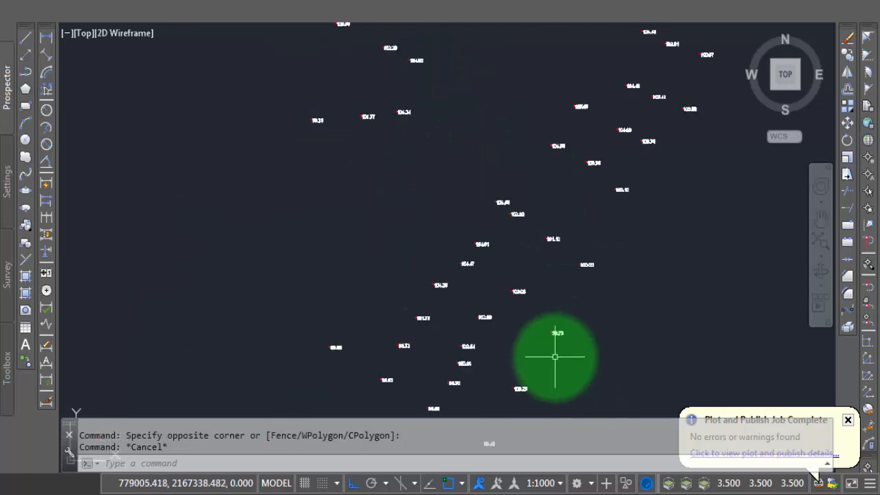
middle_drag(555, 353, 501, 402)
mouse_move(585, 235)
middle_down()
mouse_move(632, 314)
mouse_move(658, 406)
middle_up()
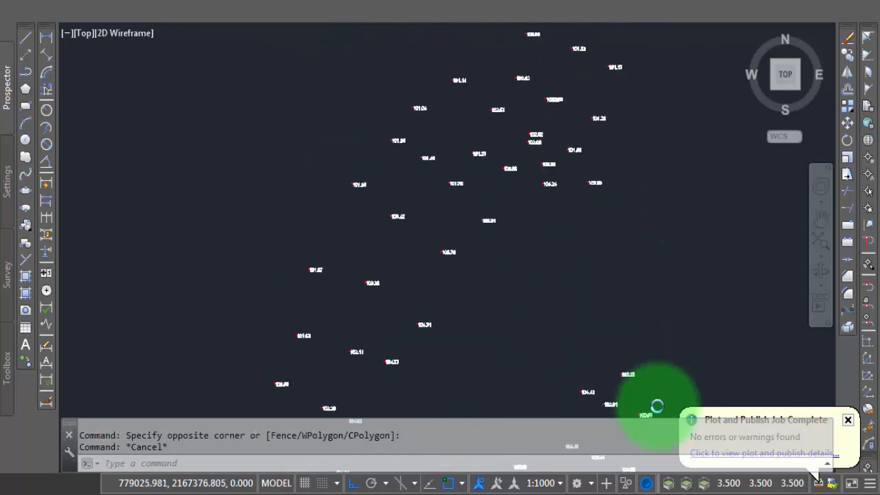
mouse_move(427, 304)
middle_down()
mouse_move(493, 118)
mouse_move(379, 192)
mouse_move(488, 232)
mouse_move(463, 214)
middle_up()
scroll(463, 214, up, 5)
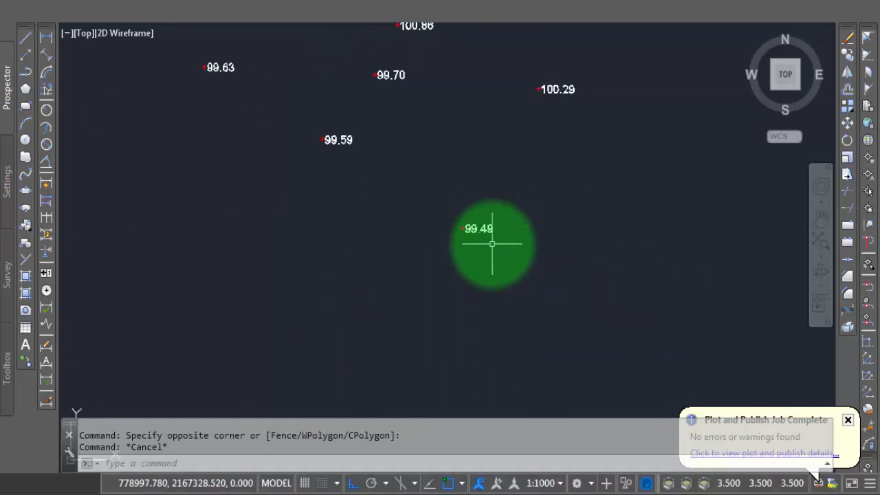
Step: Set the point label style of the _All Points group to Point Number Only
click(491, 234)
click(484, 239)
click(489, 229)
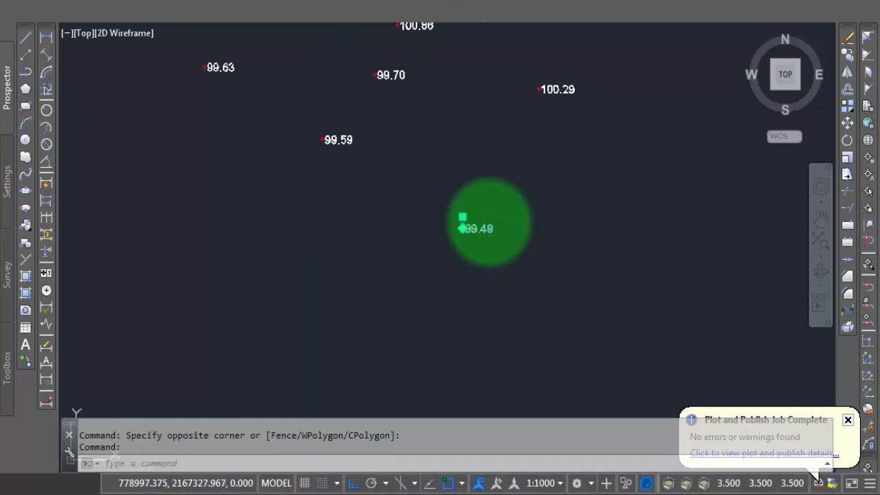
right_click(488, 216)
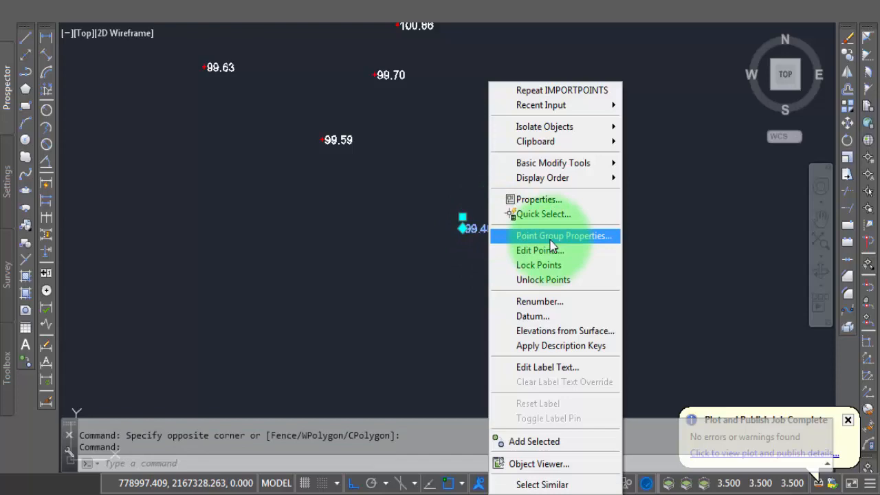
click(550, 237)
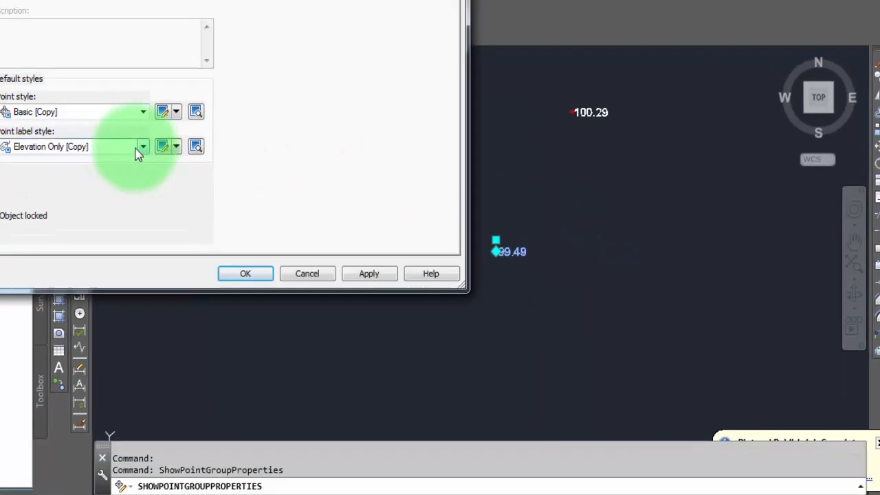
click(107, 122)
click(177, 304)
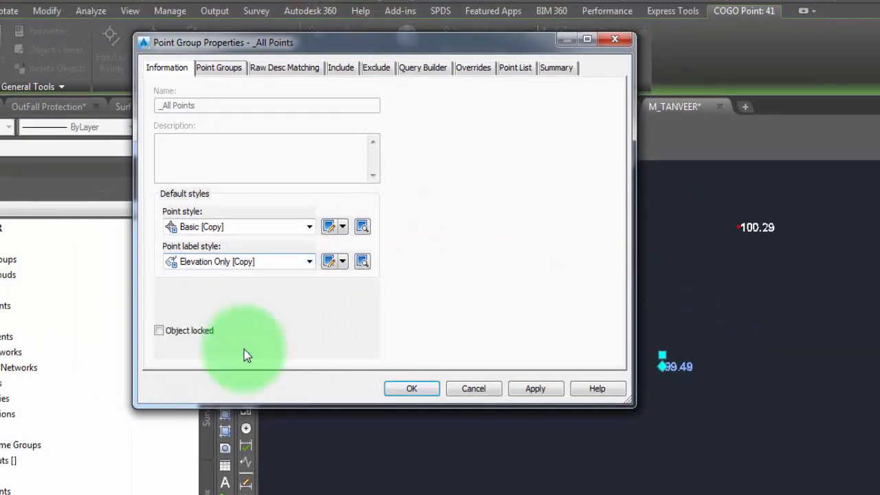
Step: Edit the Point Number Only label style to a text height of 0.30 mm and apply it to the point group
click(344, 262)
click(361, 326)
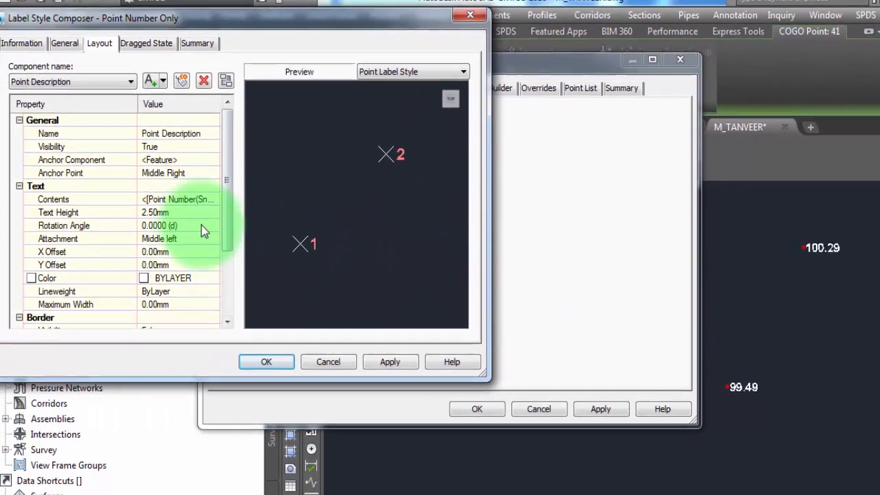
click(129, 195)
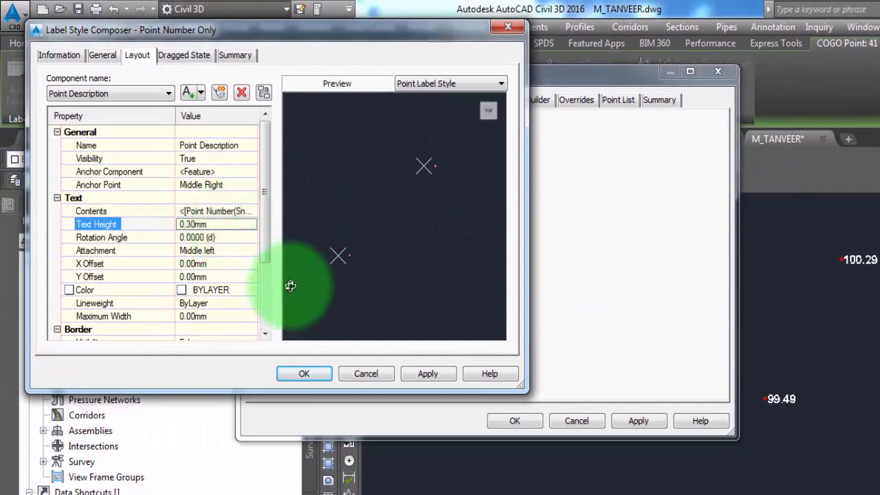
click(311, 373)
click(507, 418)
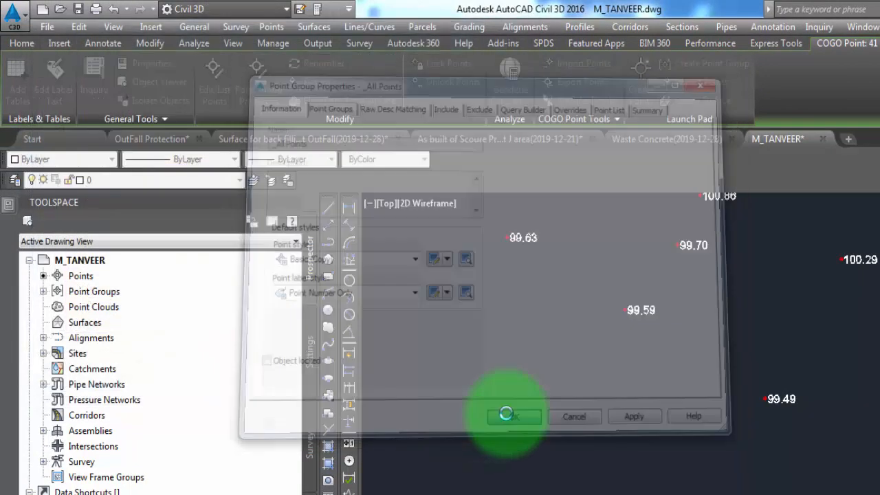
Step: Examine the point numbers and their sequence across the survey site, starting from the first measured points
middle_drag(775, 402, 772, 488)
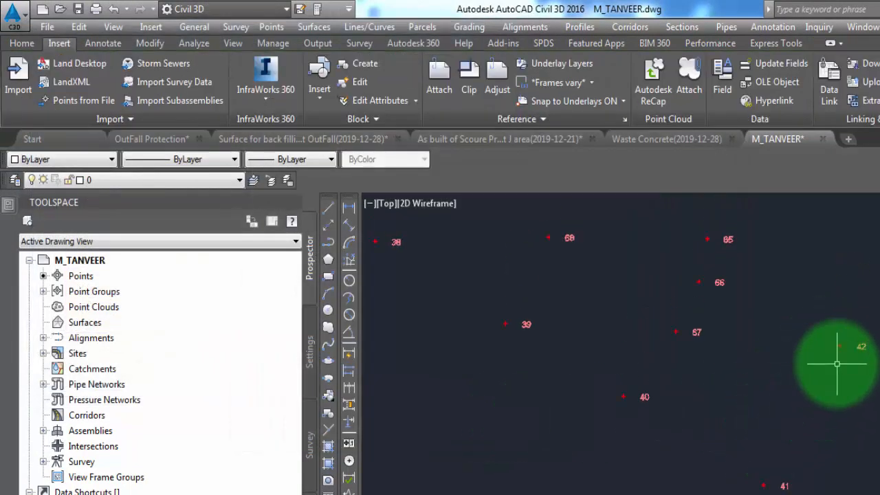
middle_drag(809, 419, 796, 494)
middle_drag(628, 433, 627, 439)
mouse_move(438, 394)
middle_down()
mouse_move(497, 398)
mouse_move(635, 469)
middle_up()
scroll(601, 445, down, 2)
middle_drag(421, 261, 411, 475)
scroll(344, 279, up, 4)
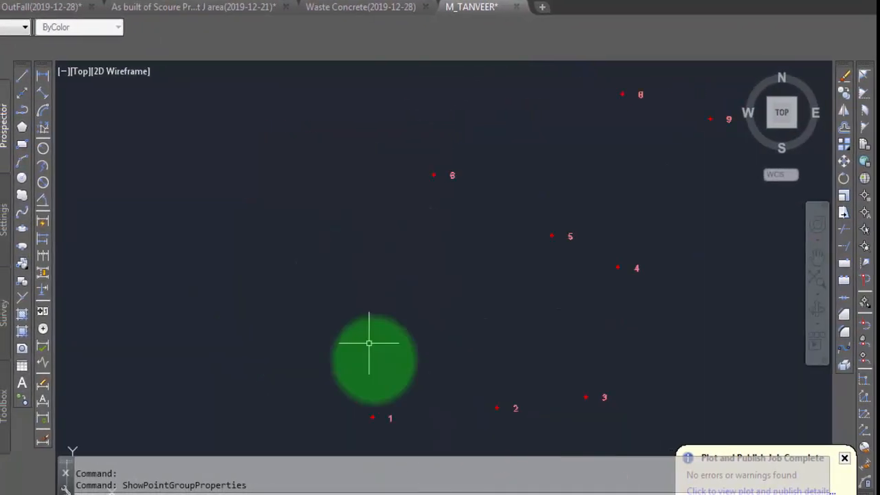
mouse_move(392, 441)
middle_down()
mouse_move(374, 337)
mouse_move(351, 396)
middle_up()
scroll(375, 340, up, 2)
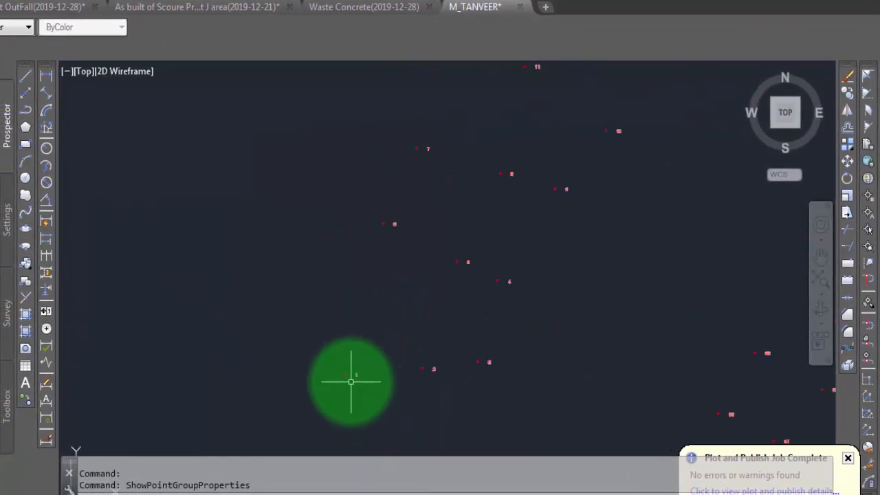
scroll(456, 369, up, 2)
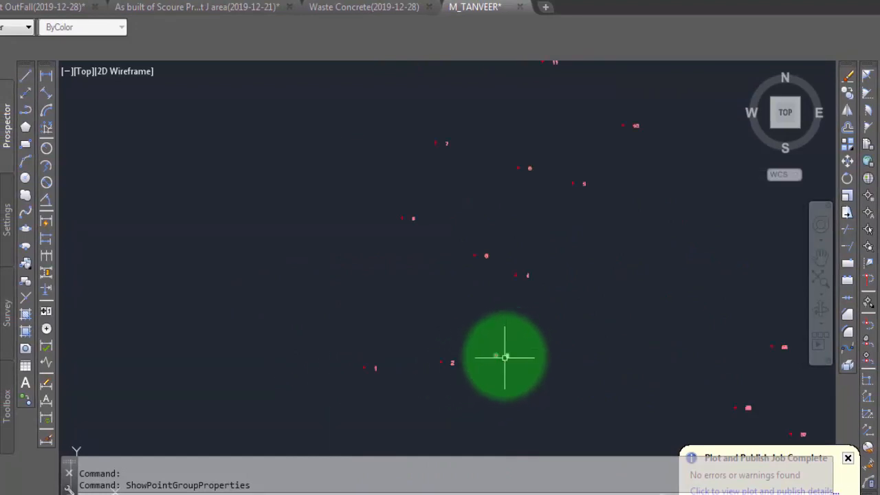
scroll(507, 310, down, 2)
scroll(534, 268, up, 3)
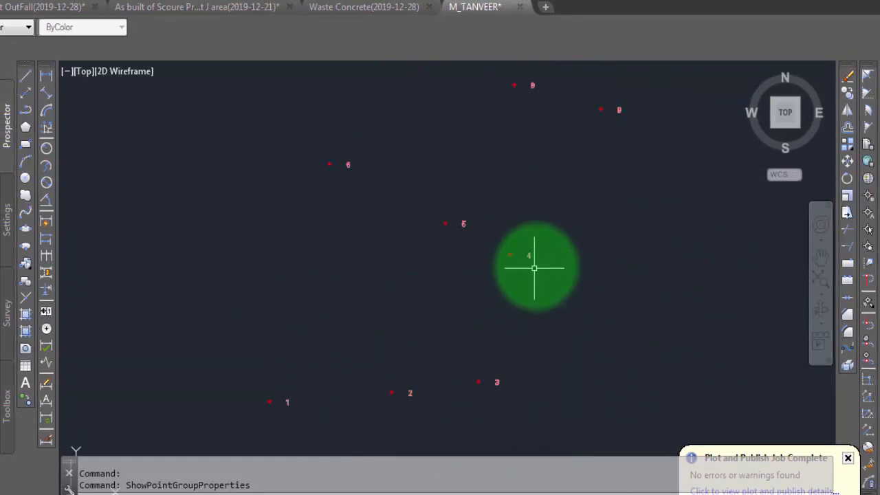
scroll(529, 269, up, 2)
scroll(509, 263, down, 4)
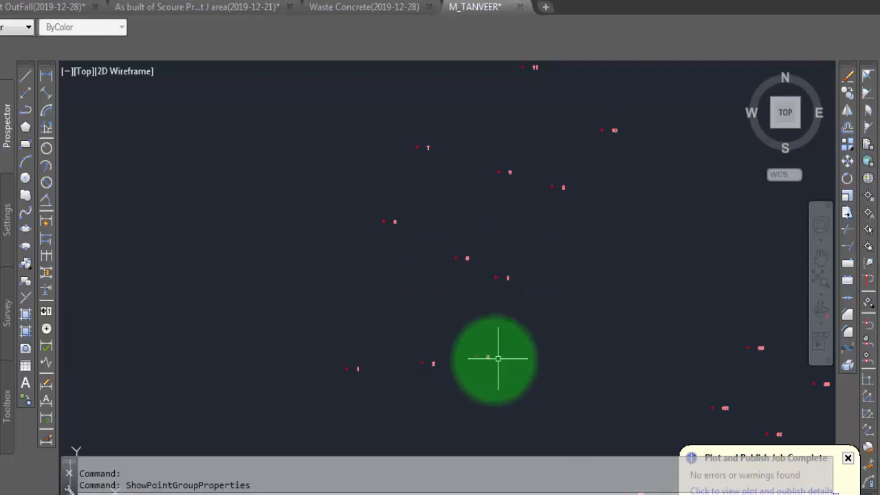
scroll(554, 269, up, 3)
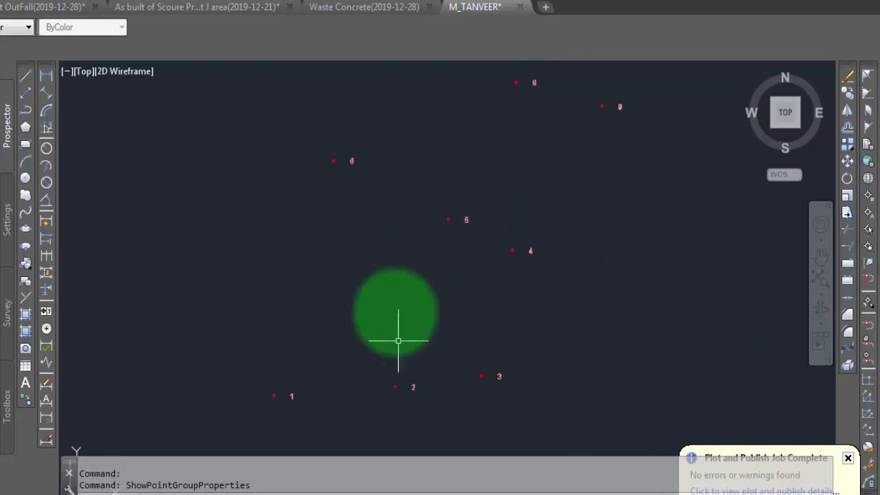
scroll(401, 323, down, 2)
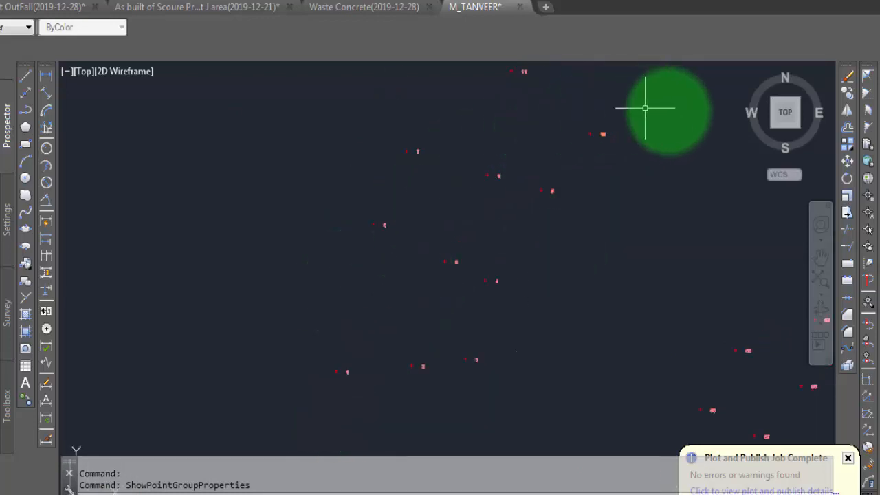
scroll(481, 200, down, 4)
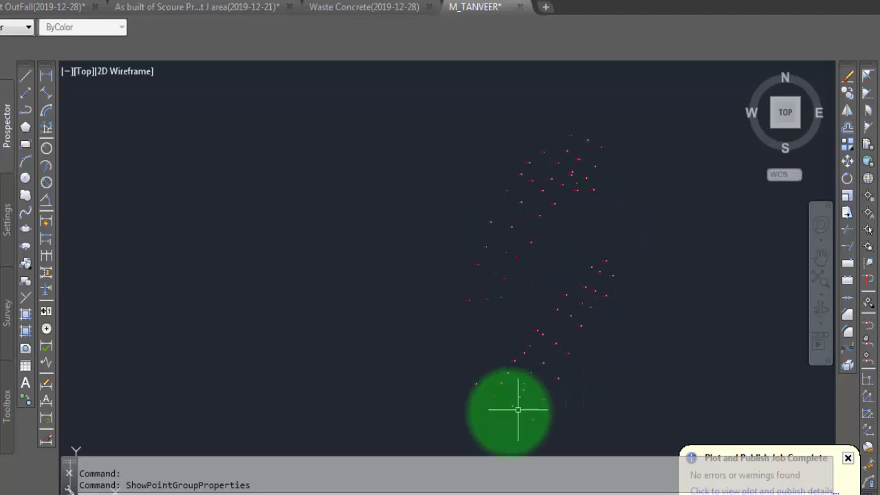
Step: Switch the _All Points group's label style back to Elevation Only [Copy], opening its properties through point 4
scroll(460, 277, up, 4)
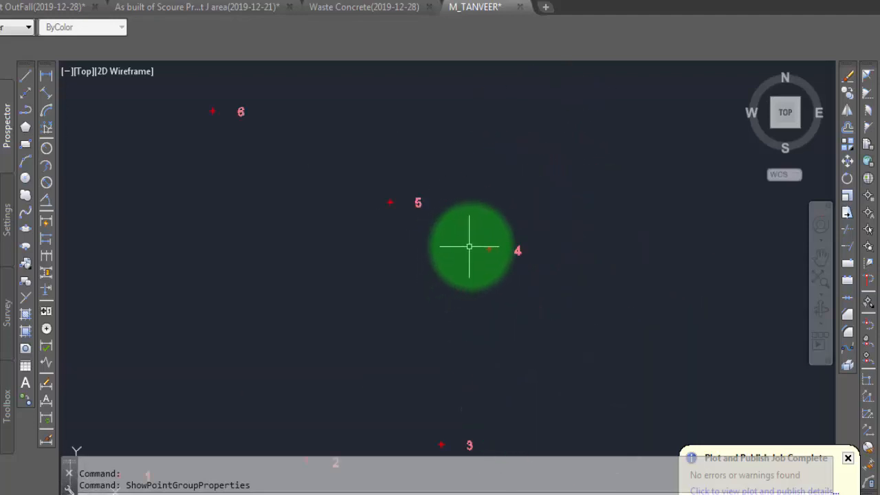
scroll(509, 237, up, 2)
click(526, 258)
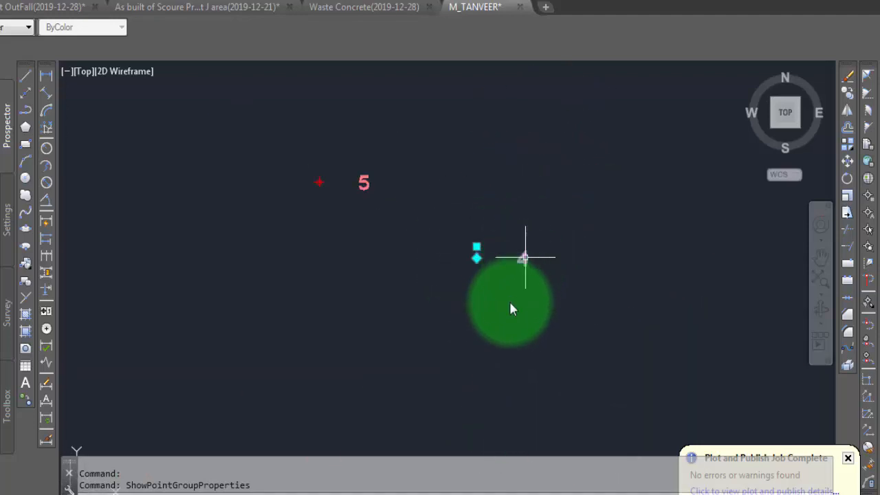
right_click(510, 301)
click(566, 57)
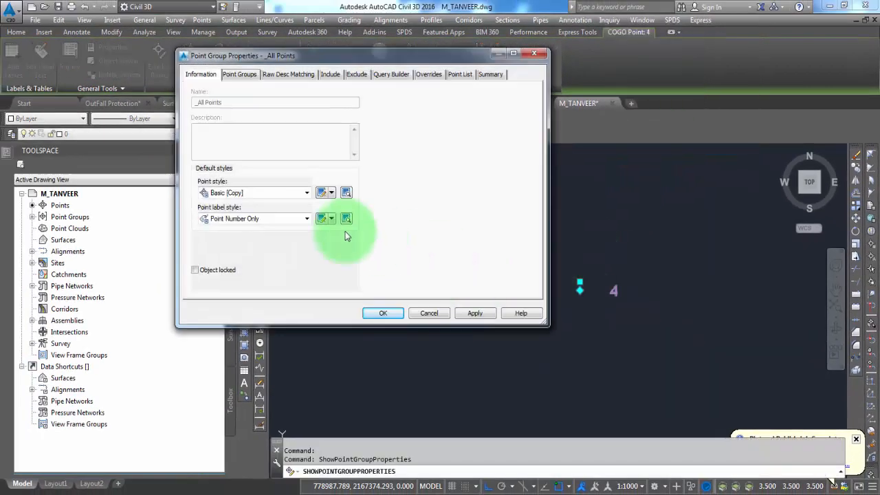
click(303, 218)
click(249, 268)
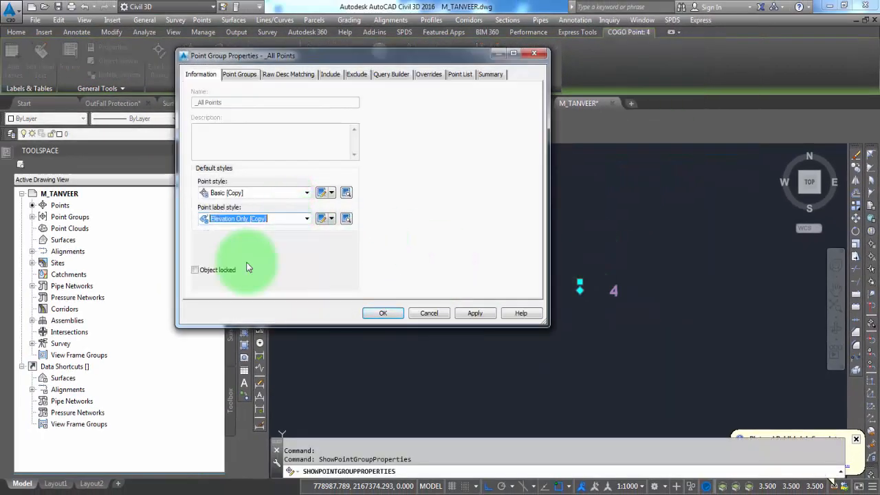
click(383, 318)
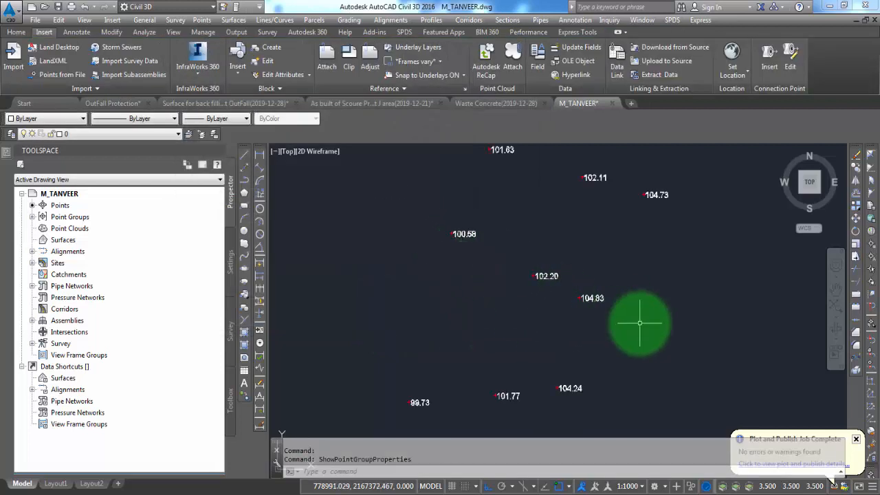
Step: Start creating a feature line in Site 1 with the Basic Feature Line style on layer C-TOPO-FEAT
scroll(581, 302, up, 2)
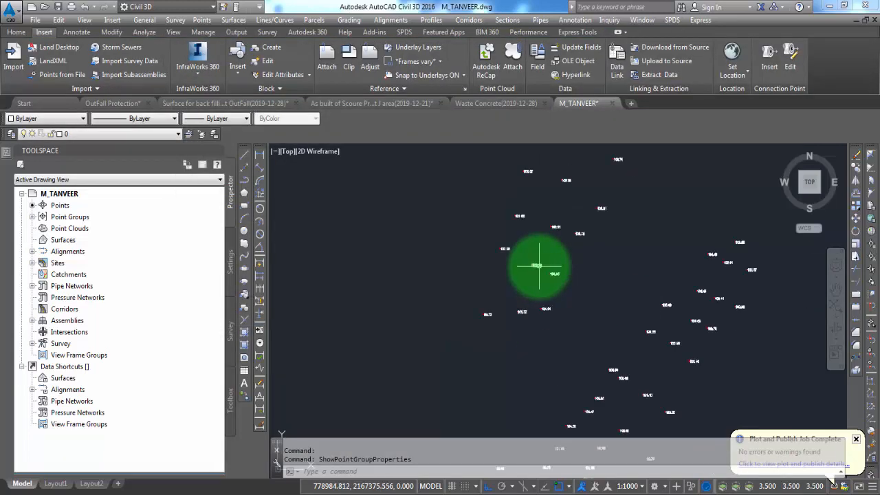
scroll(600, 284, down, 2)
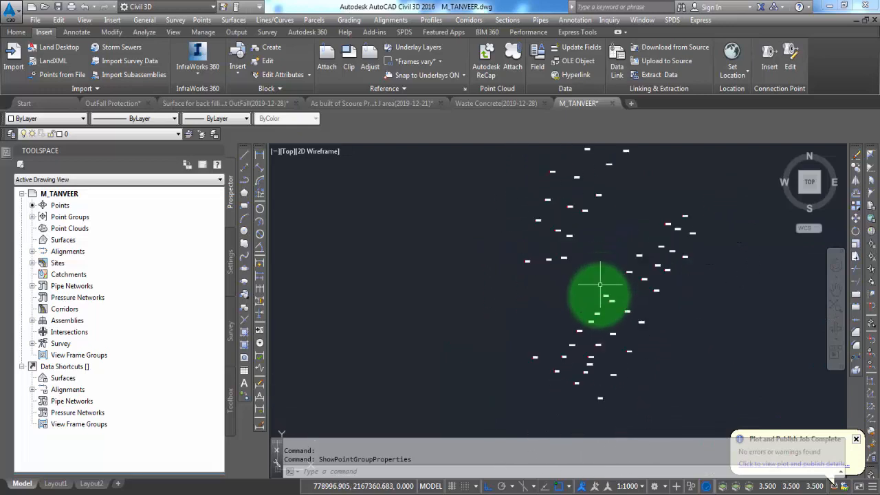
middle_drag(646, 190, 639, 284)
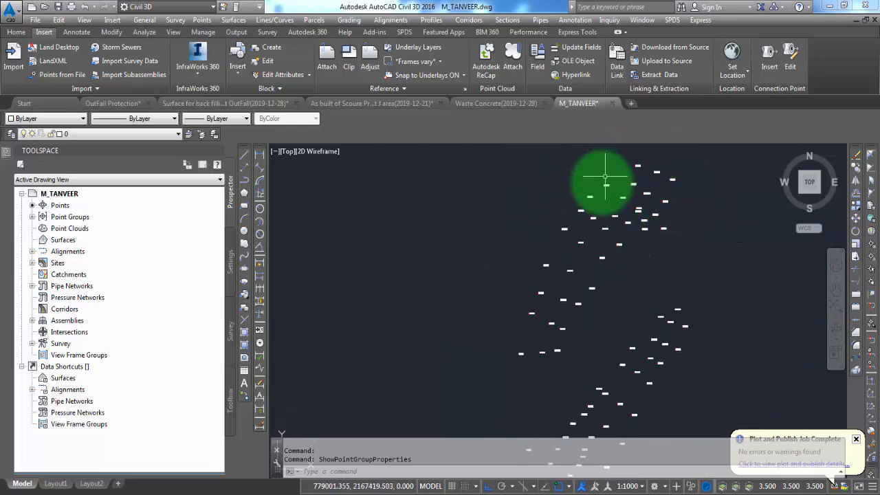
middle_drag(548, 400, 546, 391)
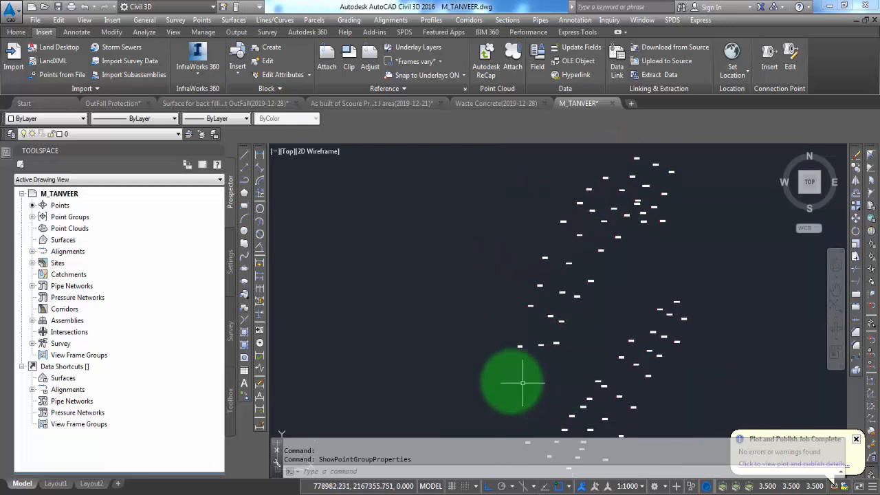
click(17, 32)
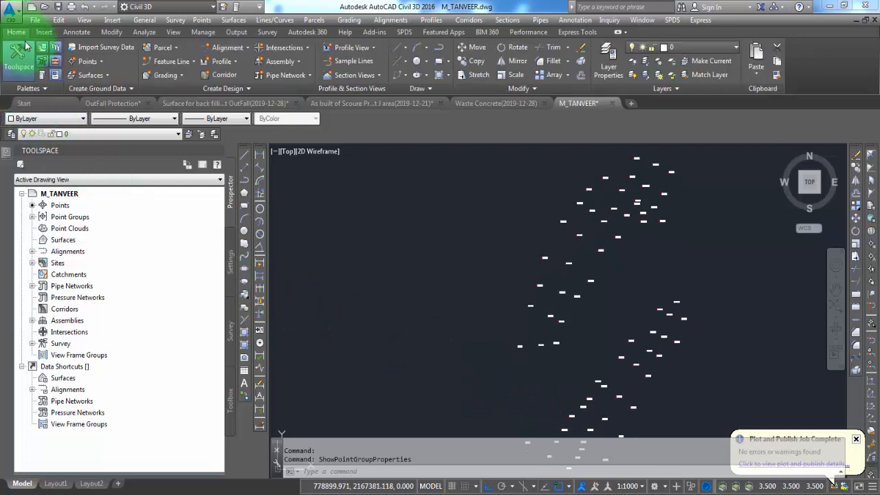
click(172, 64)
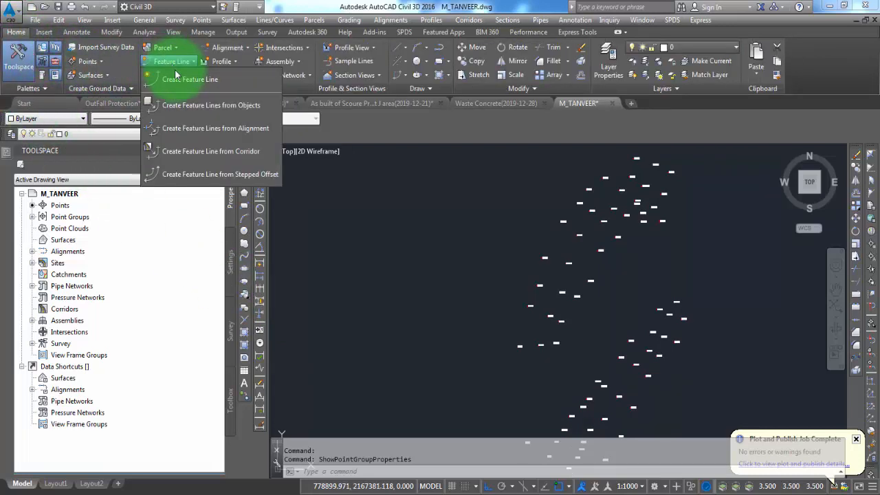
click(178, 79)
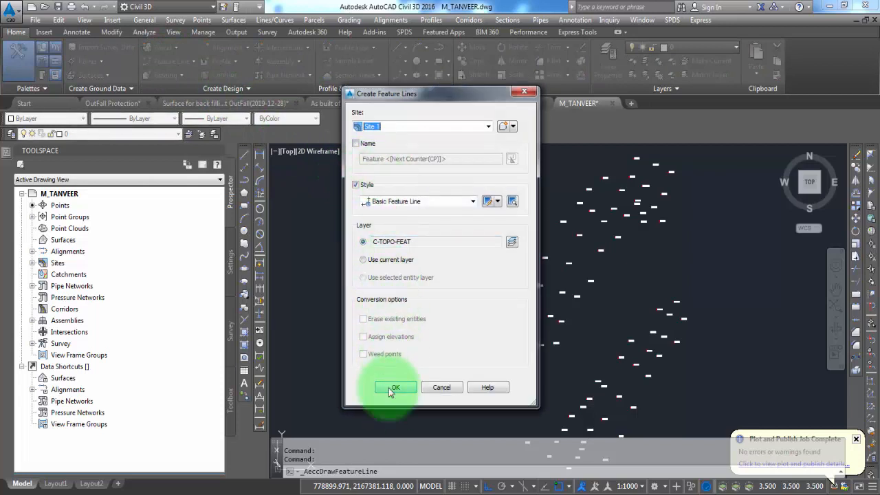
click(388, 388)
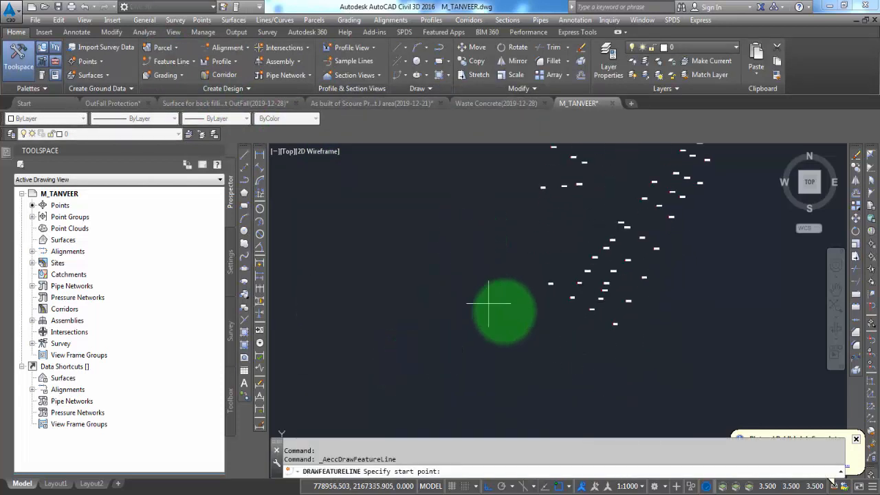
Step: Start the feature line at the 99.68 survey point by picking its point object, and accept the point's elevation
scroll(550, 287, up, 2)
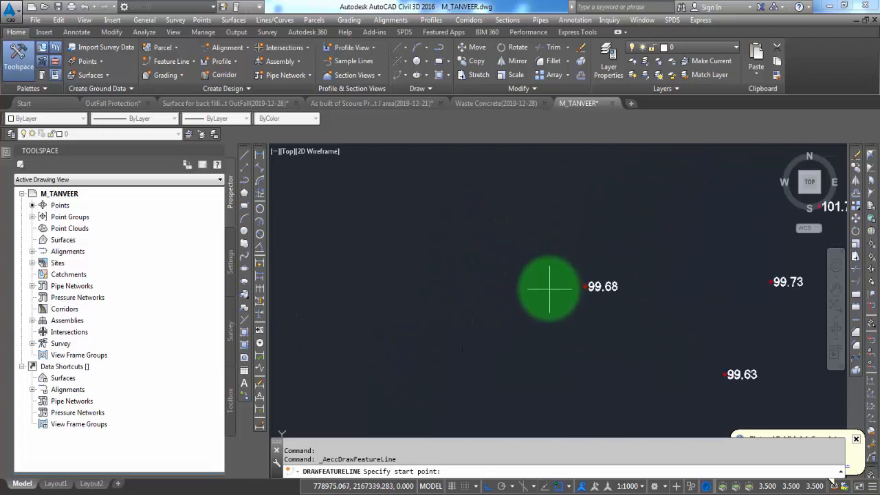
scroll(556, 288, up, 2)
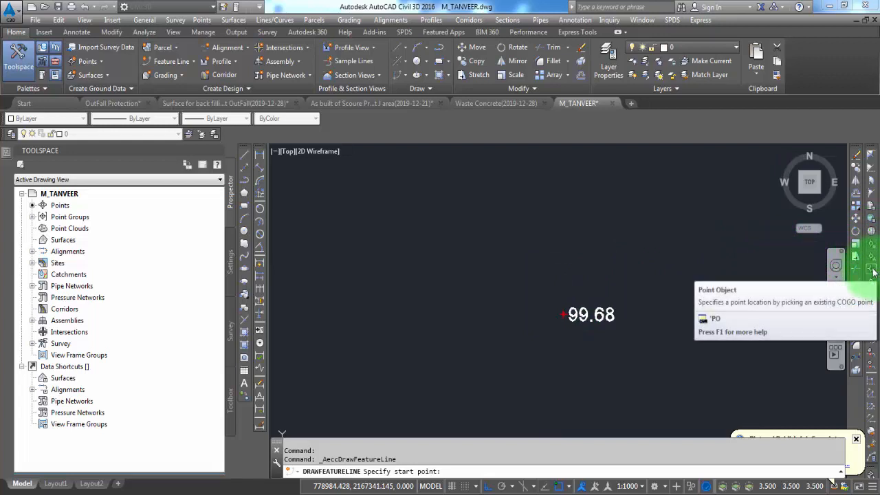
click(871, 270)
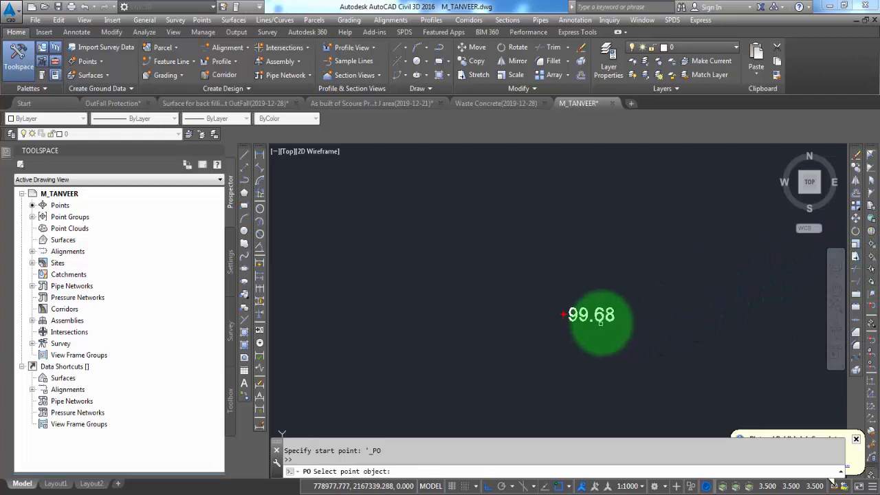
click(588, 303)
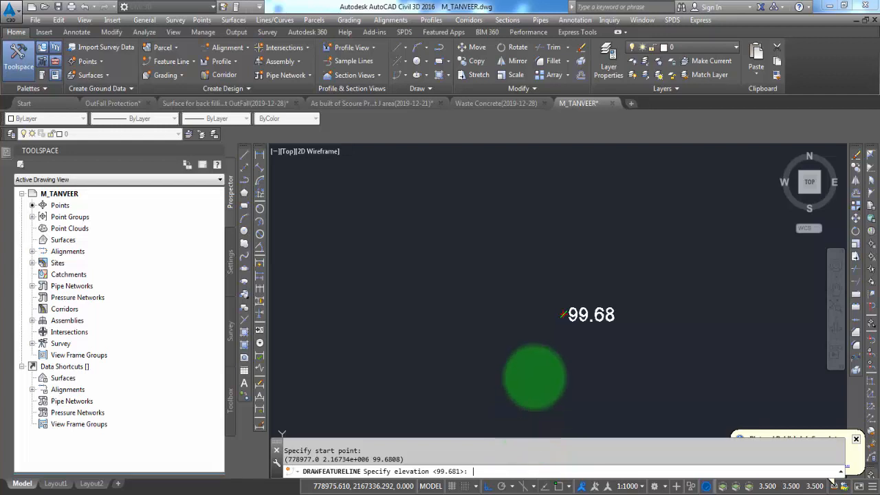
key(Return)
Step: Extend the feature line through the 99.63 and 99.59 survey points, accepting the grade offered at each
scroll(552, 317, down, 6)
scroll(628, 358, up, 3)
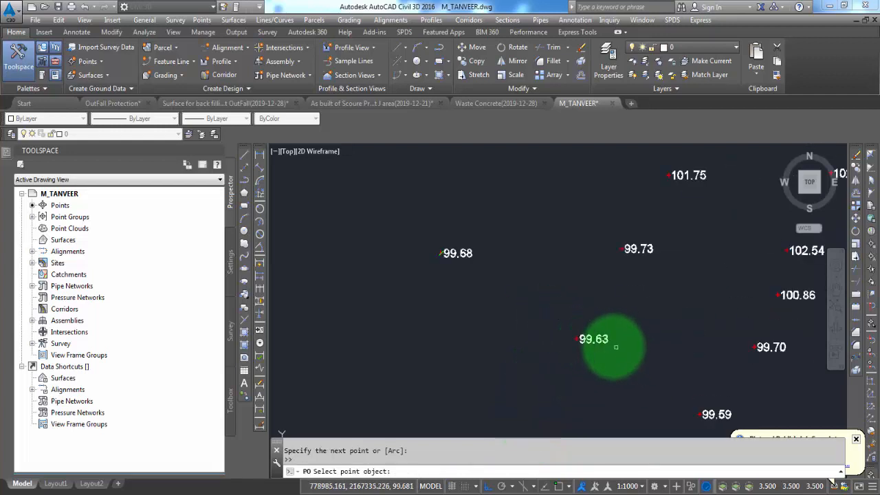
click(593, 339)
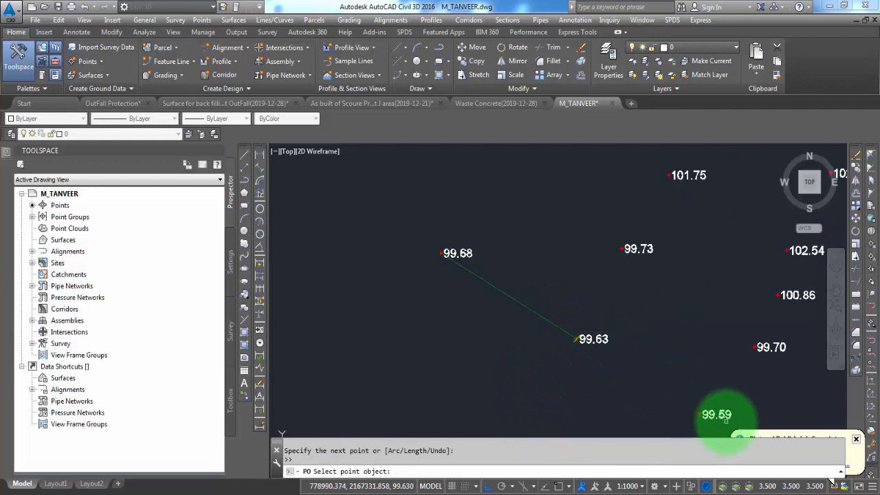
click(713, 400)
key(Return)
Step: Continue the feature line southeast to the 99.49 survey point and up to the 100.29 point, accepting both grades
scroll(579, 353, down, 5)
scroll(619, 364, up, 3)
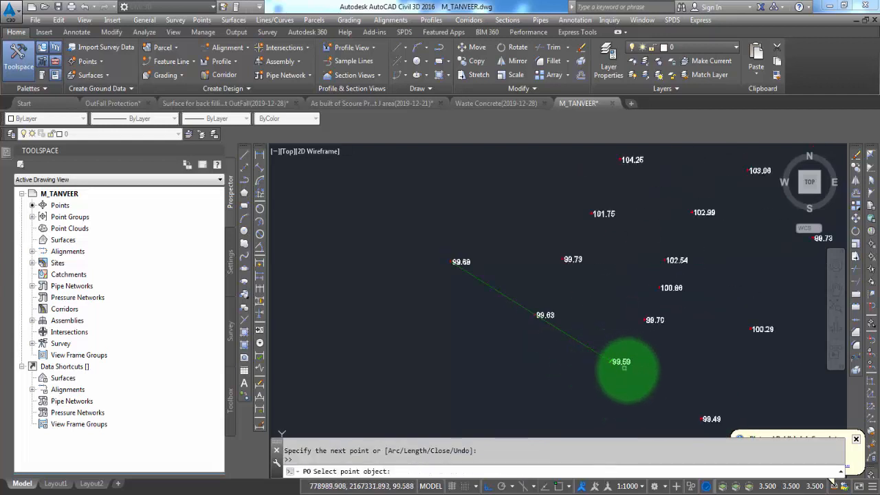
middle_drag(699, 417, 575, 361)
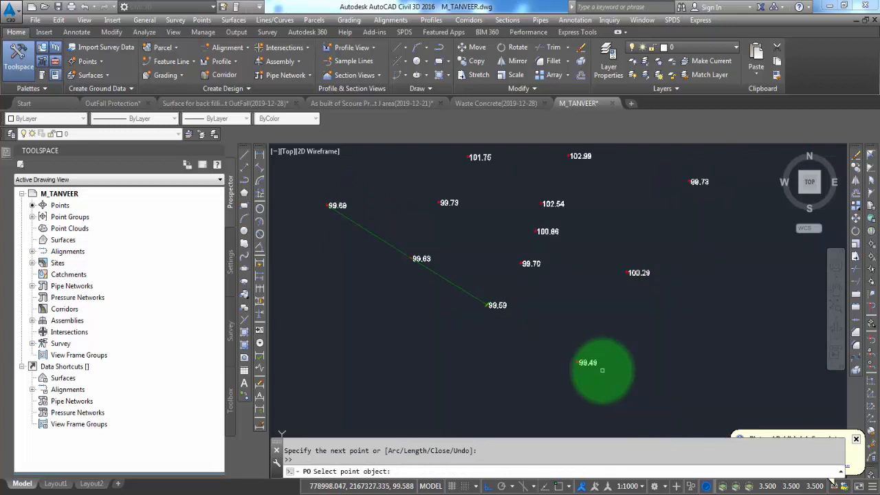
click(602, 369)
click(571, 354)
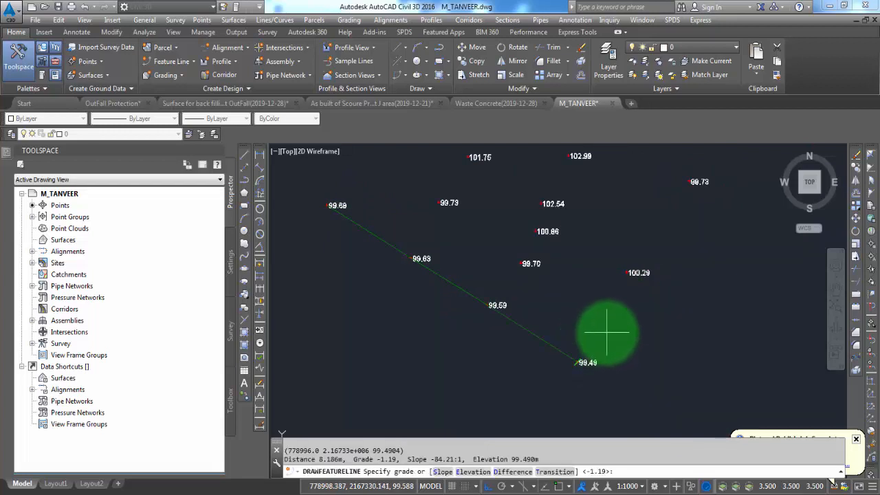
key(Return)
click(643, 272)
key(Return)
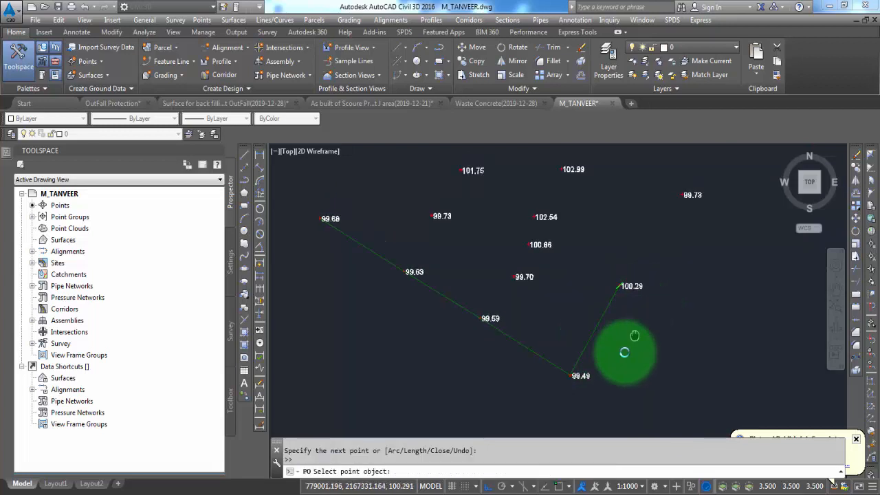
Step: Extend the feature line northeast through the 99.73 point and the following two survey points on the eastern edge, accepting each grade
scroll(583, 379, down, 3)
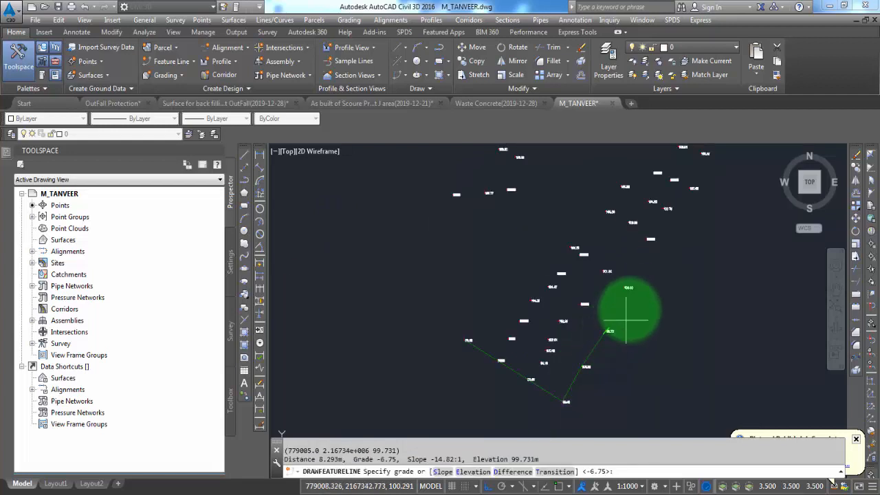
key(Return)
click(626, 288)
key(Return)
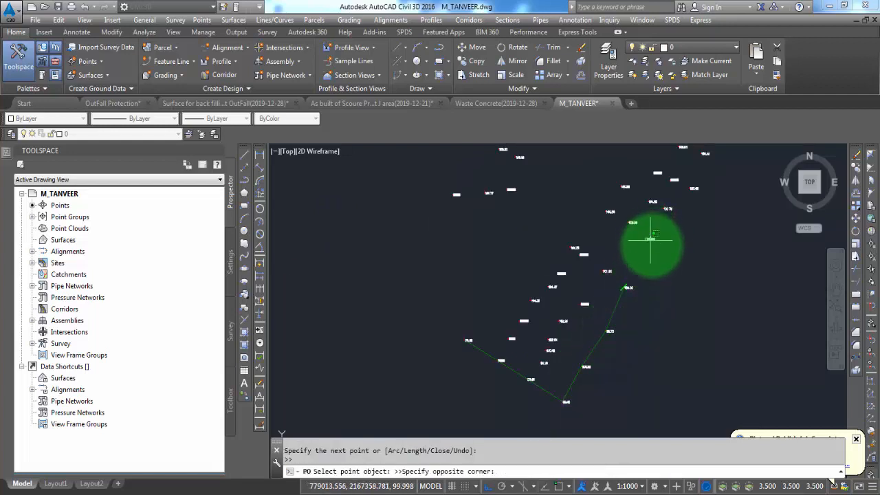
key(Return)
Step: Carry the feature line on through the 100.76 and 100.58 survey points, accepting the grade at each
middle_drag(667, 233, 615, 314)
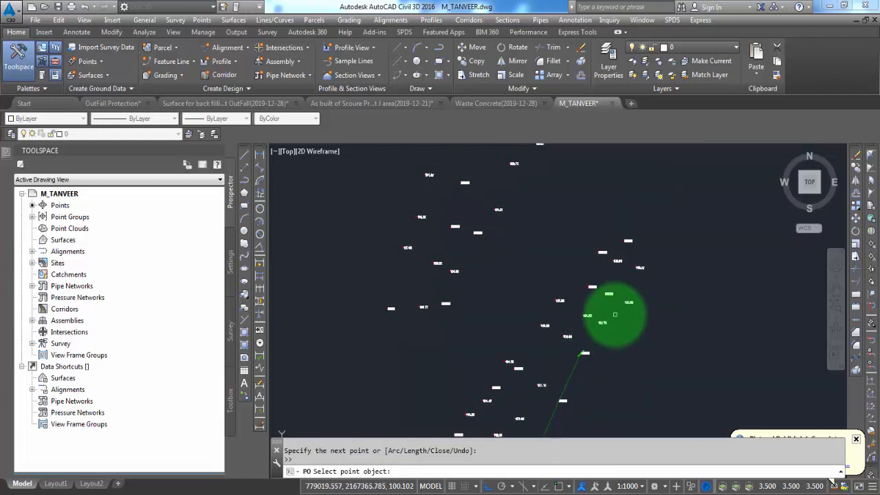
scroll(615, 321, up, 5)
click(569, 345)
click(561, 330)
key(Return)
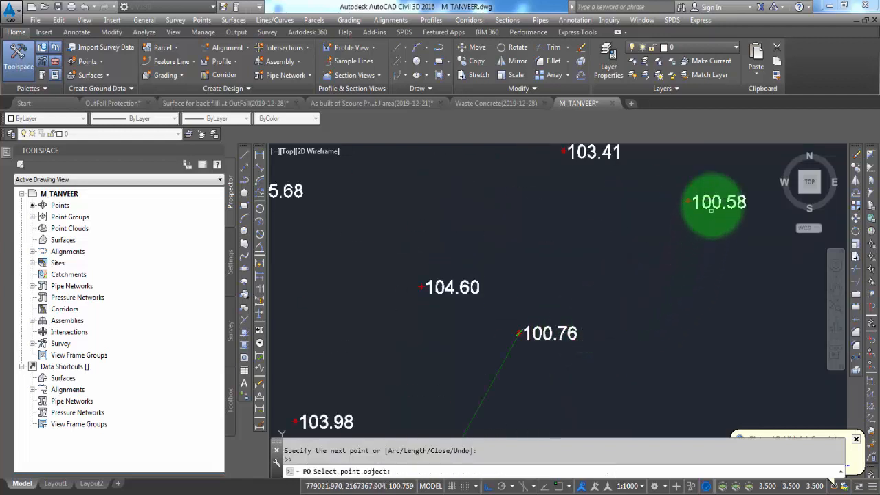
click(689, 202)
middle_drag(699, 261, 535, 481)
key(Return)
Step: Extend the feature line to the 100.57 point and the 101.37 point with overlapping labels northwest of it, accepting both grades
scroll(594, 401, down, 3)
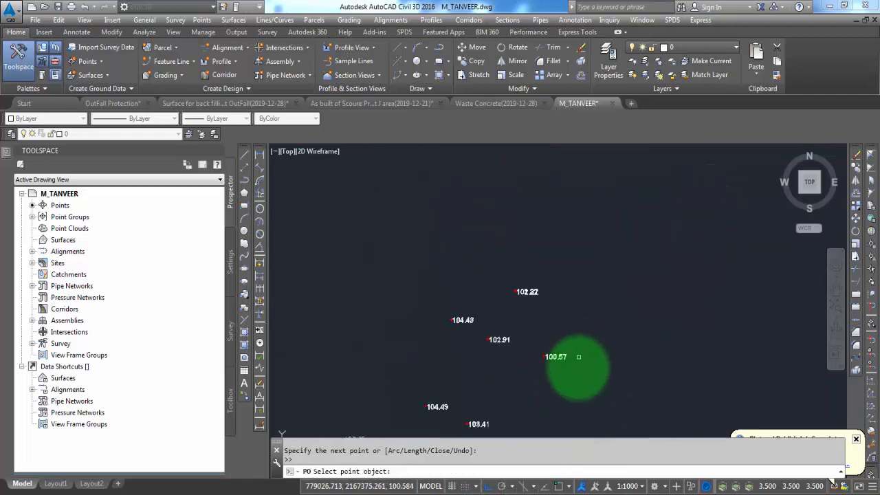
click(574, 347)
click(576, 363)
click(559, 341)
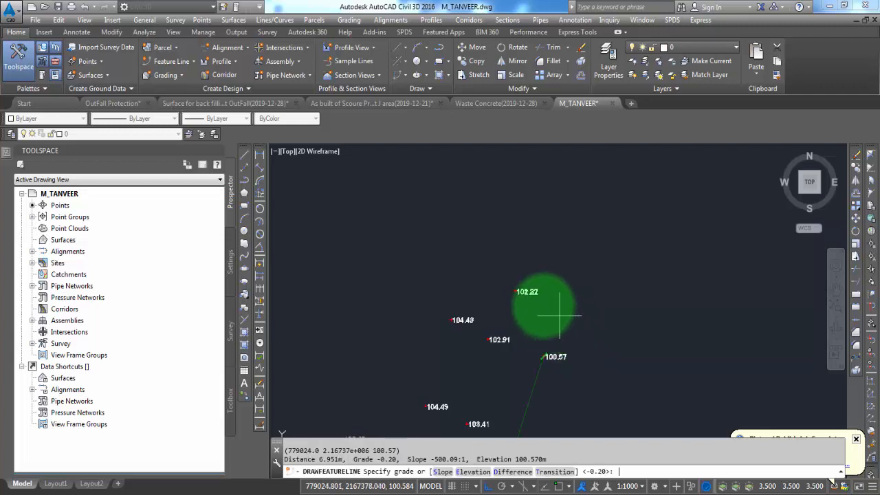
key(Return)
click(543, 301)
click(526, 277)
scroll(610, 322, down, 2)
scroll(590, 275, down, 2)
key(Return)
Step: Examine the overlapping elevation labels at the feature line's current end and the survey points around it
scroll(576, 269, up, 5)
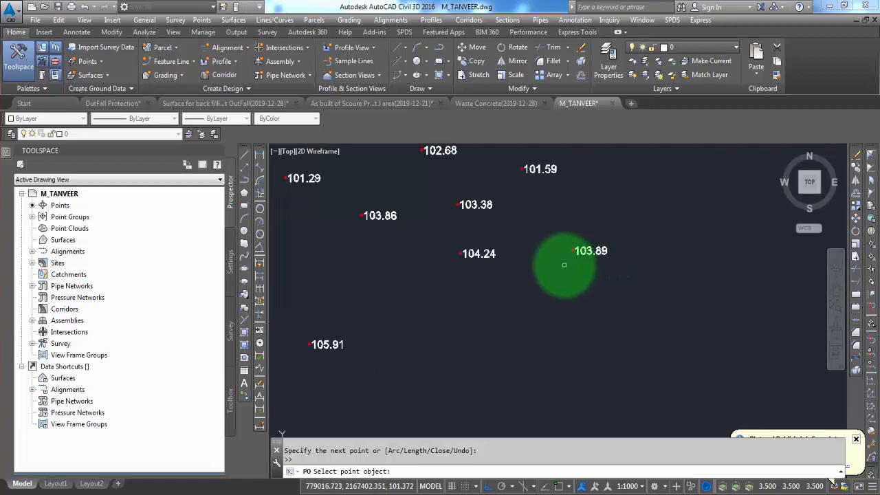
scroll(594, 210, up, 3)
mouse_move(467, 329)
middle_down()
mouse_move(386, 390)
mouse_move(454, 194)
middle_up()
scroll(456, 279, down, 4)
scroll(472, 374, up, 6)
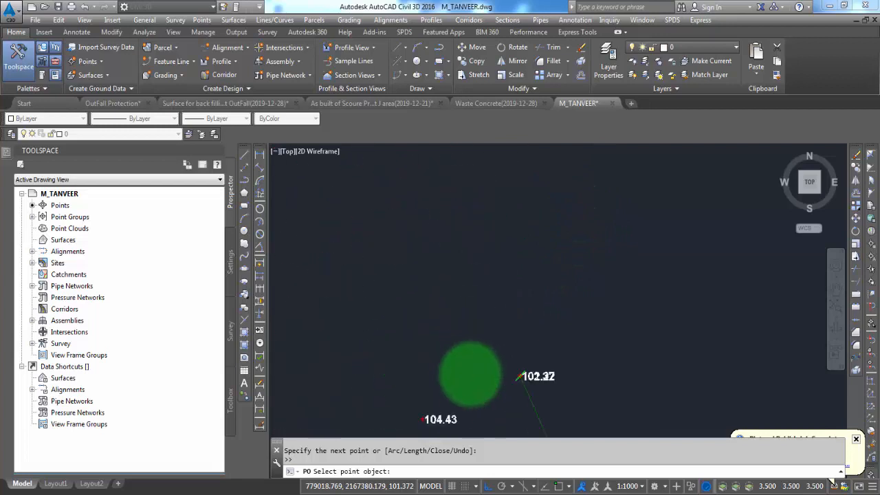
mouse_move(470, 382)
middle_down()
mouse_move(511, 231)
mouse_move(527, 212)
middle_up()
middle_drag(465, 286, 467, 372)
scroll(460, 315, down, 2)
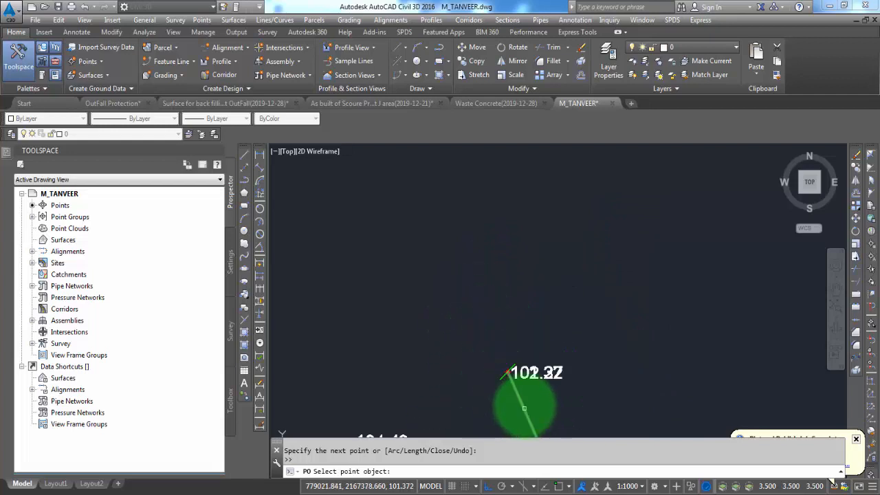
scroll(545, 370, up, 6)
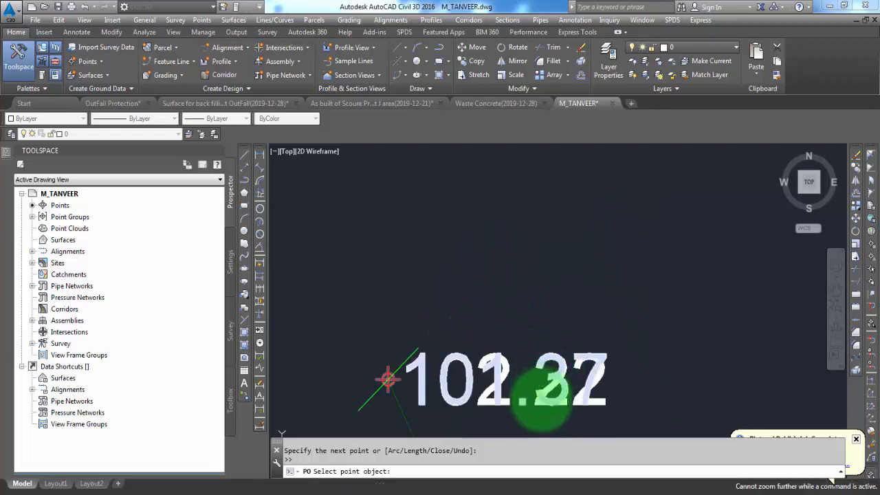
middle_drag(526, 406, 562, 352)
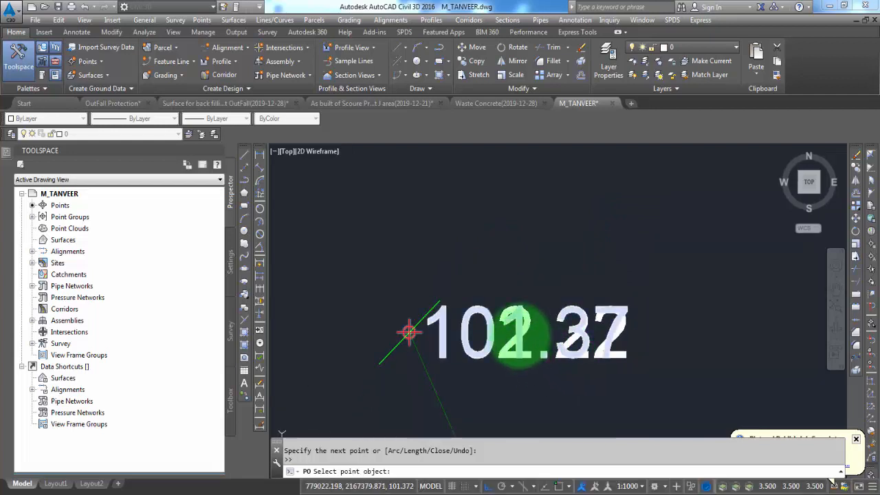
scroll(507, 330, up, 2)
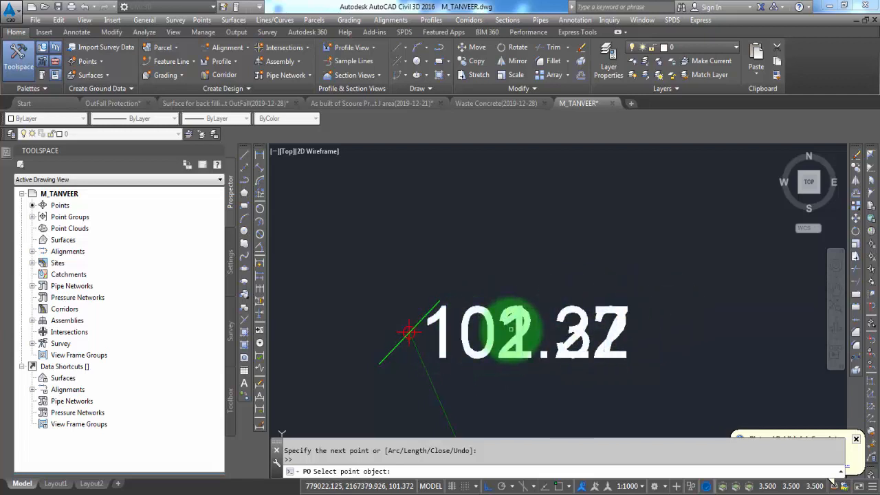
scroll(532, 323, down, 5)
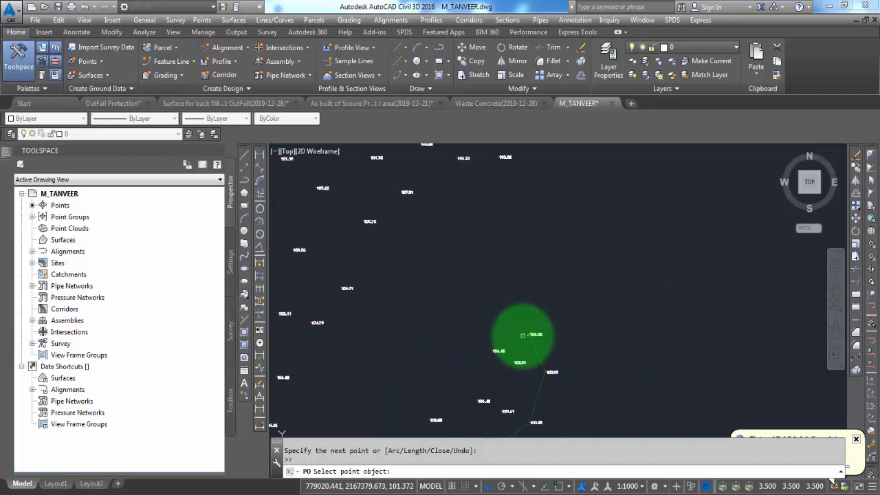
Step: Compare the northern survey points around 103.89, 101.59 and 101.23 to choose the next boundary point
scroll(489, 241, up, 4)
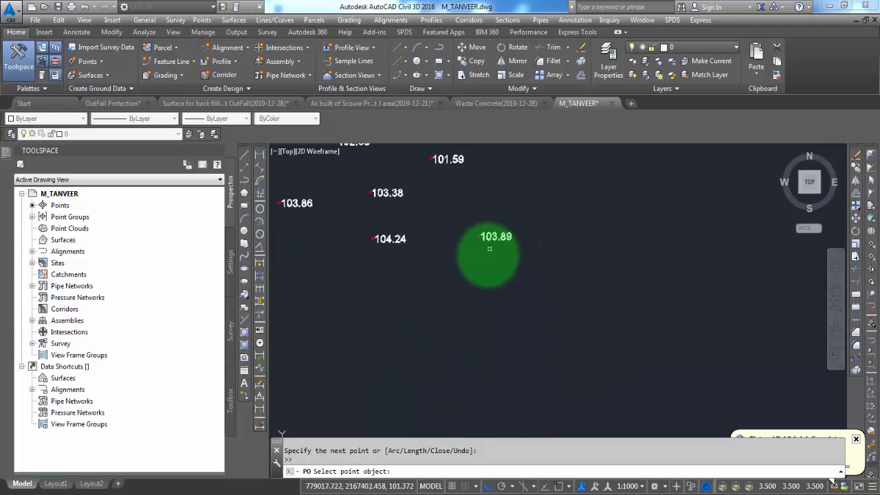
middle_drag(489, 249, 419, 339)
middle_drag(538, 243, 446, 328)
scroll(493, 281, down, 4)
scroll(456, 252, up, 4)
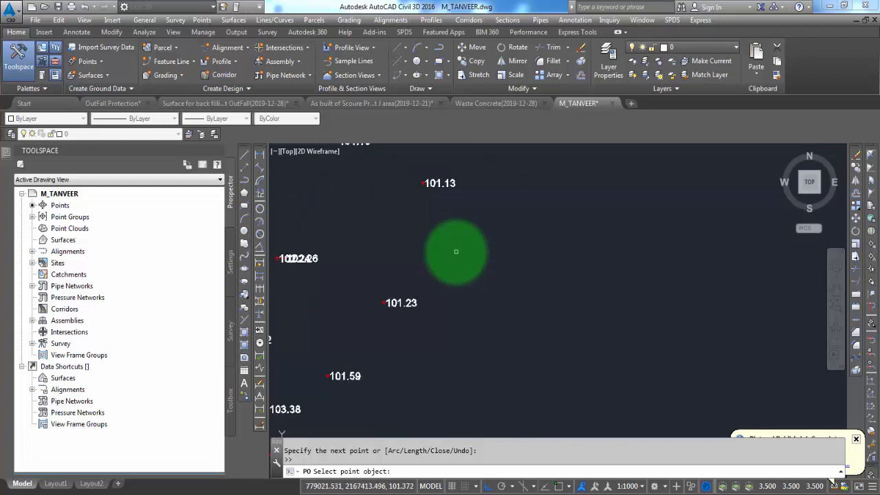
mouse_move(413, 306)
middle_down()
mouse_move(436, 212)
mouse_move(448, 209)
middle_up()
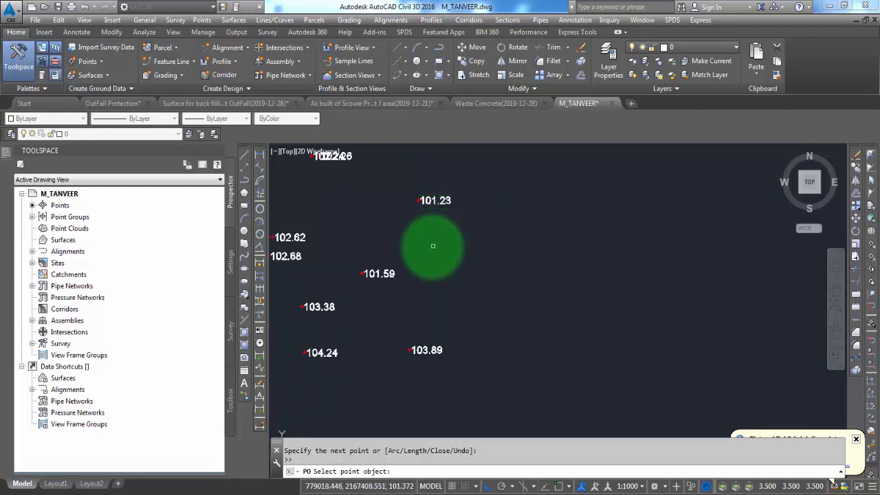
middle_drag(461, 309, 568, 267)
scroll(570, 307, down, 2)
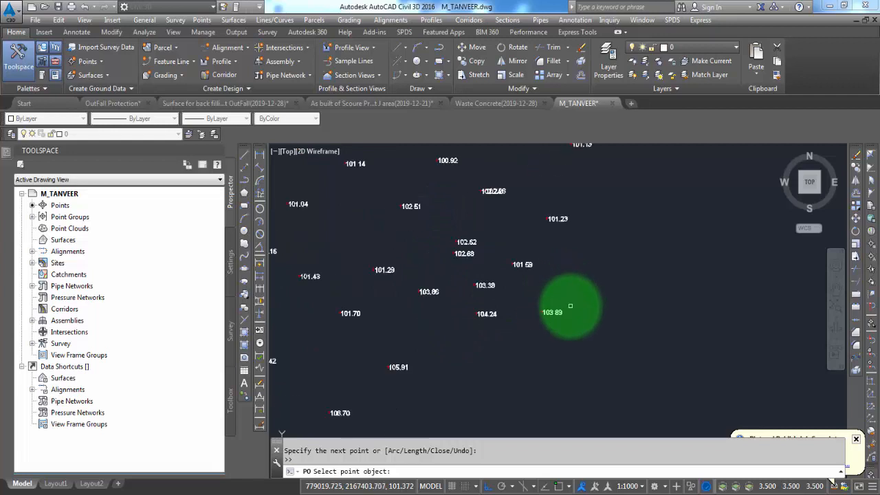
mouse_move(570, 306)
middle_down()
mouse_move(553, 341)
mouse_move(492, 365)
middle_up()
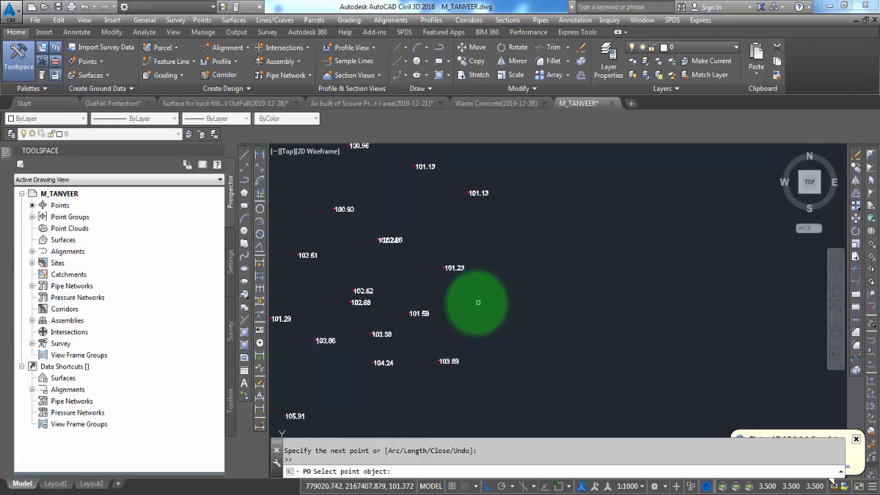
scroll(419, 321, up, 2)
middle_drag(431, 335, 446, 288)
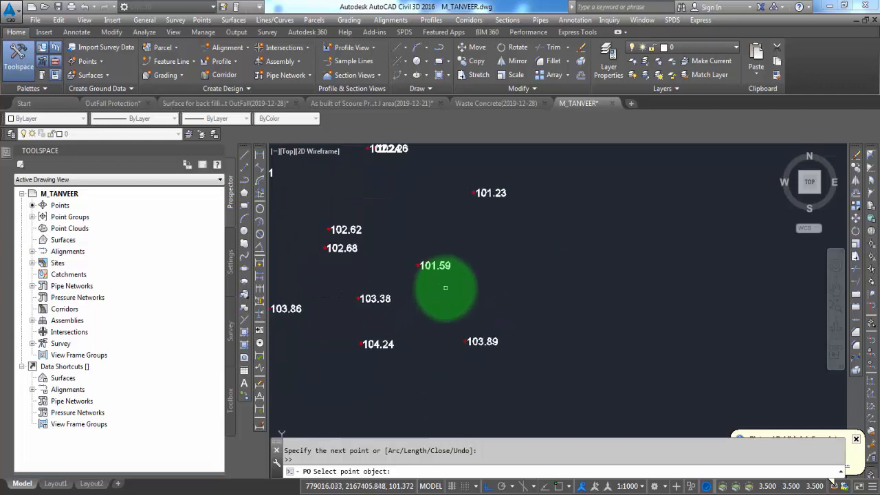
Step: Extend the feature line across the gap to the 101.59 survey point and on to 101.23, accepting both grades
click(433, 266)
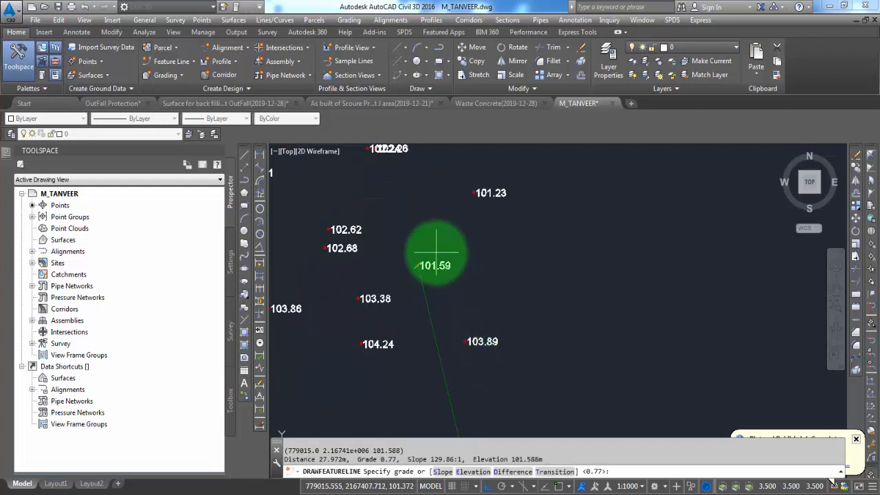
key(Return)
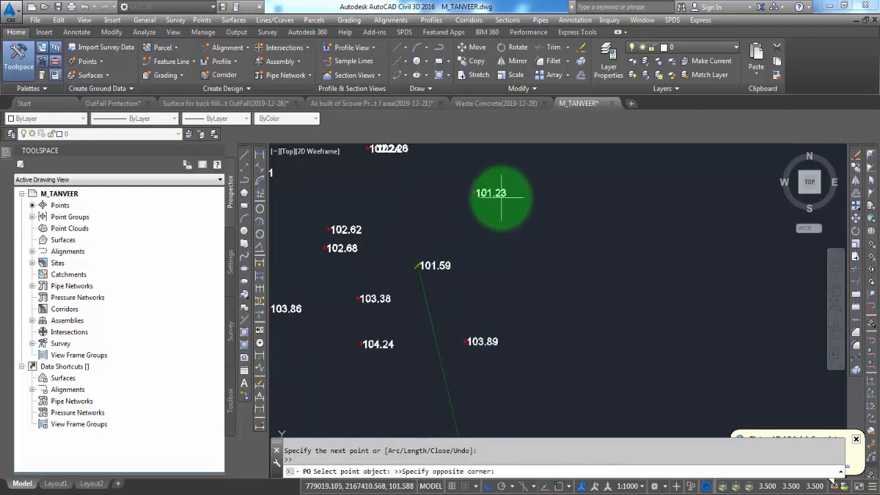
click(502, 197)
scroll(485, 289, down, 2)
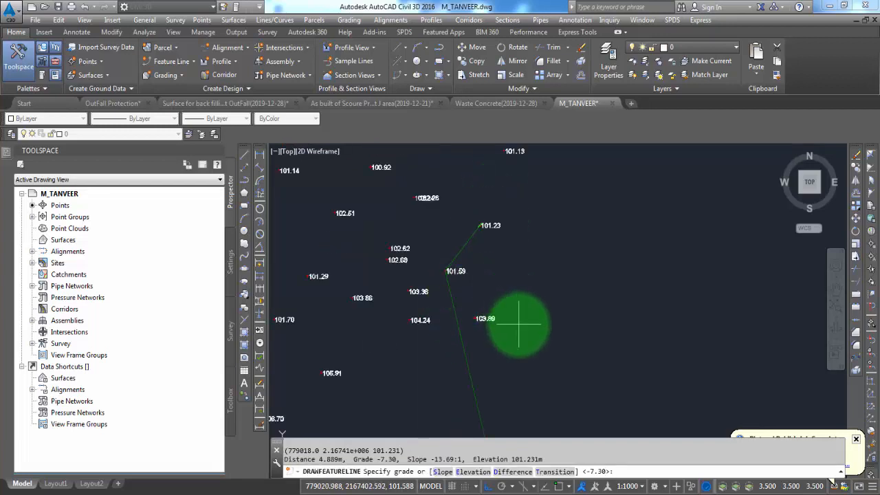
mouse_move(510, 312)
middle_down()
mouse_move(527, 349)
mouse_move(529, 337)
middle_up()
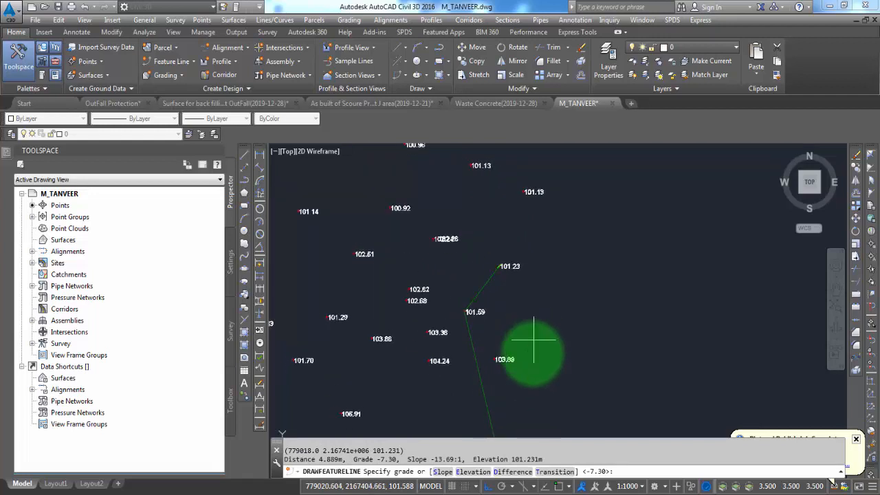
middle_drag(509, 292, 509, 349)
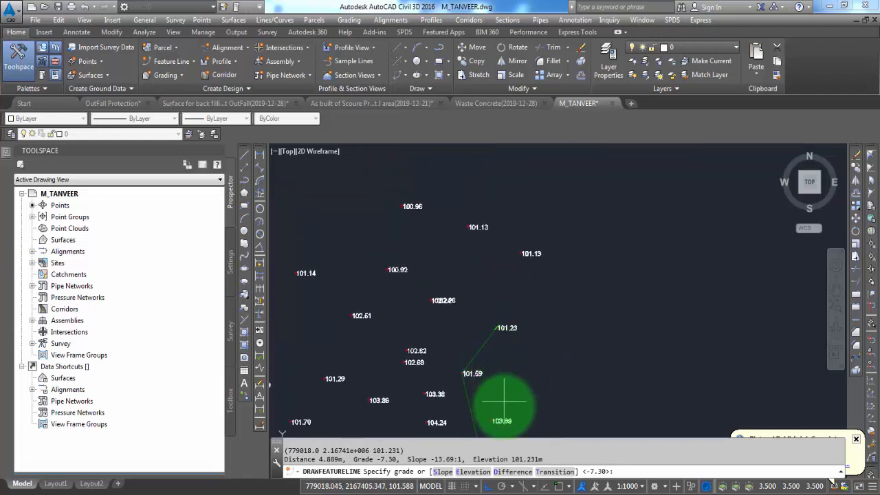
middle_drag(505, 418, 512, 358)
middle_drag(507, 281, 477, 334)
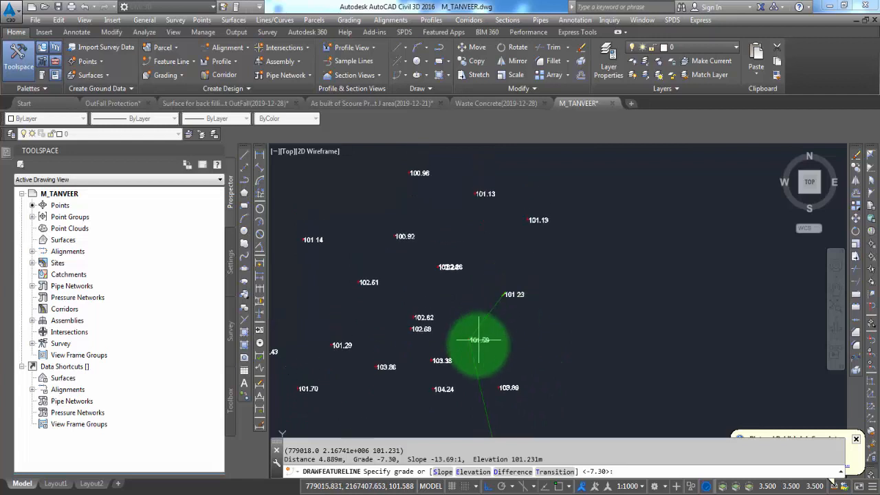
scroll(437, 397, up, 2)
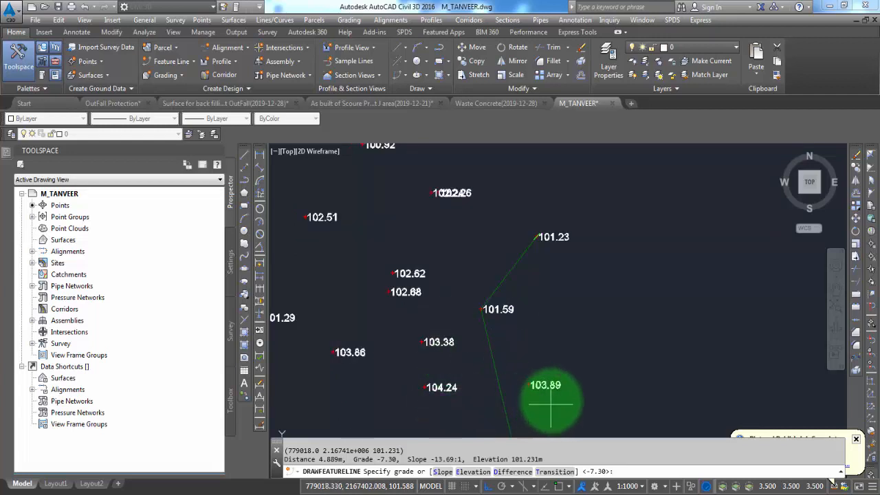
middle_drag(578, 337, 567, 403)
key(Return)
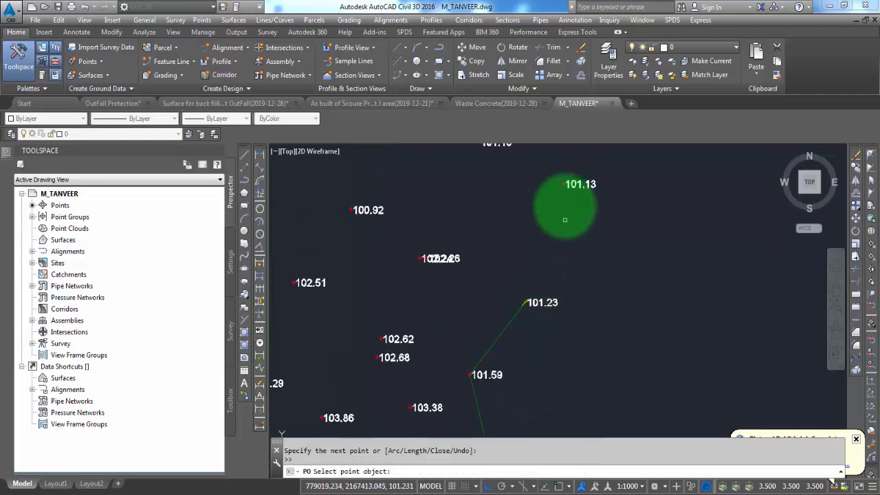
Step: Continue the feature line around the northeast corner through the two 101.13 survey points, accepting each grade
click(573, 185)
middle_drag(569, 186, 581, 300)
key(Return)
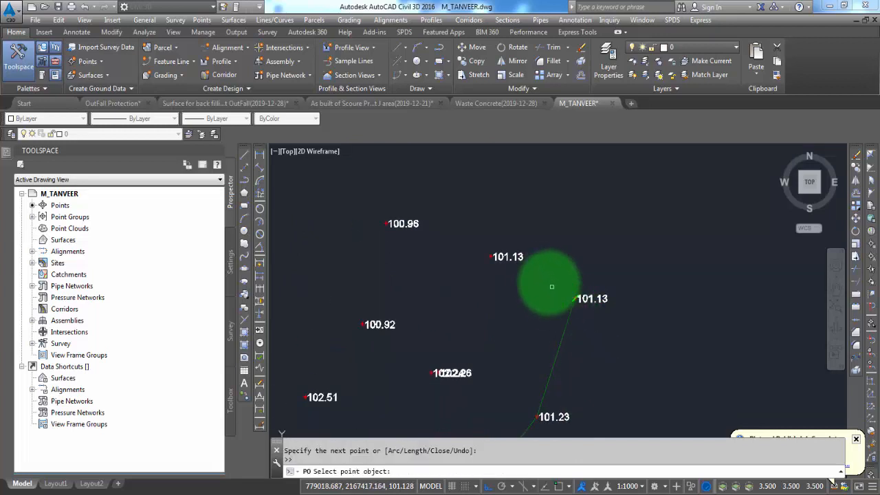
click(517, 257)
key(Return)
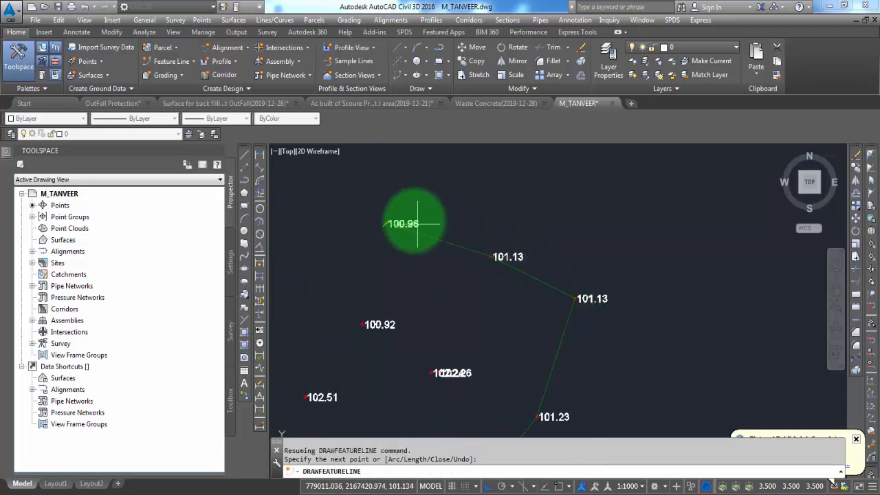
Step: Continue the feature line southwest from the 100.96 survey point through 101.14 to 101.04, accepting each grade
key(Return)
middle_drag(424, 298, 648, 217)
scroll(513, 246, up, 2)
click(465, 252)
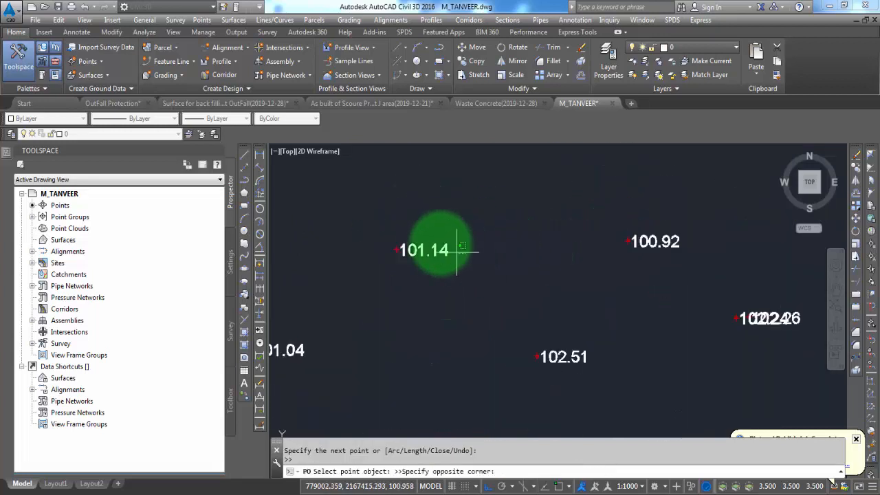
click(428, 246)
middle_drag(415, 301, 600, 255)
key(Return)
click(471, 307)
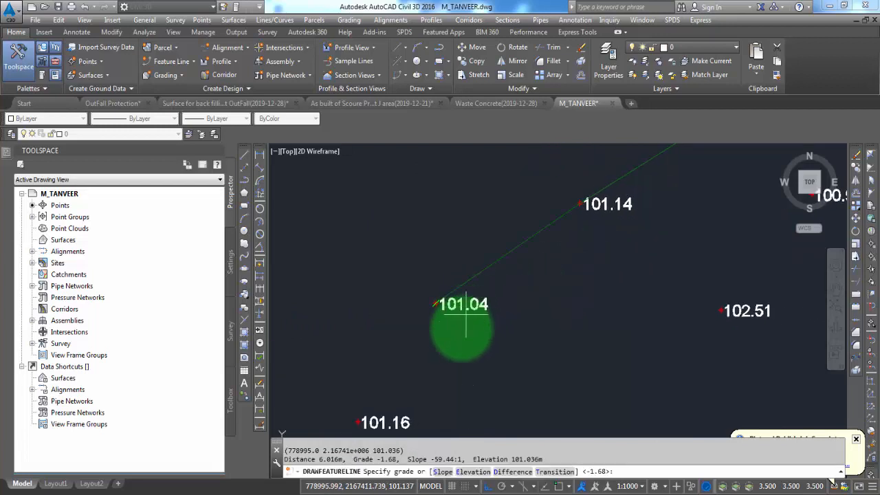
key(Return)
Step: Extend the feature line down the northwest edge through the 101.16 and 101.15 survey points, accepting both grades
middle_drag(447, 358, 554, 246)
click(495, 308)
key(Return)
middle_drag(487, 342, 535, 220)
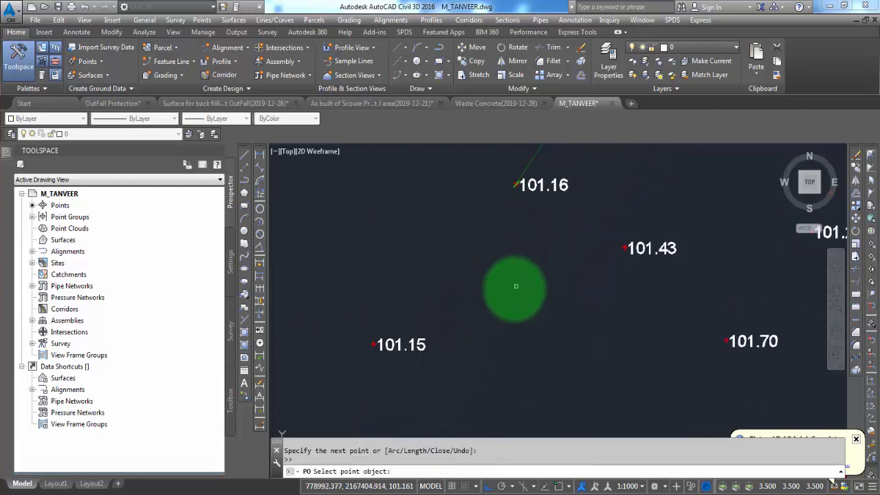
click(412, 347)
middle_drag(431, 363, 465, 293)
key(Return)
scroll(510, 224, down, 3)
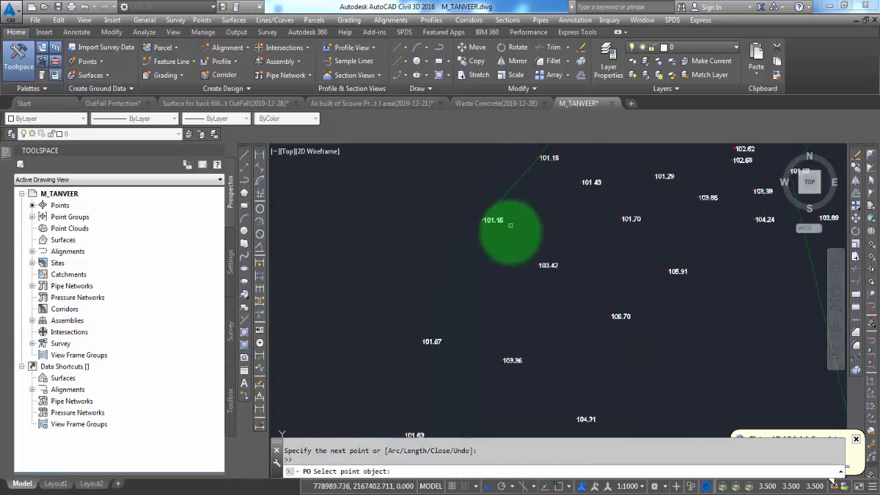
Step: Continue the feature line along the western edge through the 101.67 and 101.63 survey points, accepting both grades
click(423, 343)
key(Return)
middle_drag(446, 370, 478, 252)
click(444, 328)
key(Return)
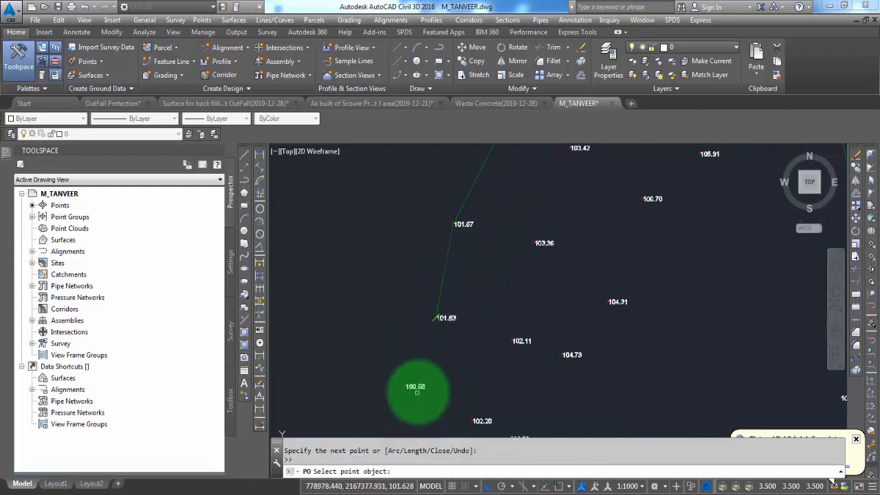
Step: Extend the feature line south through the 100.58 and 99.73 survey points, accepting both grades
click(416, 384)
middle_drag(445, 383, 546, 224)
key(Return)
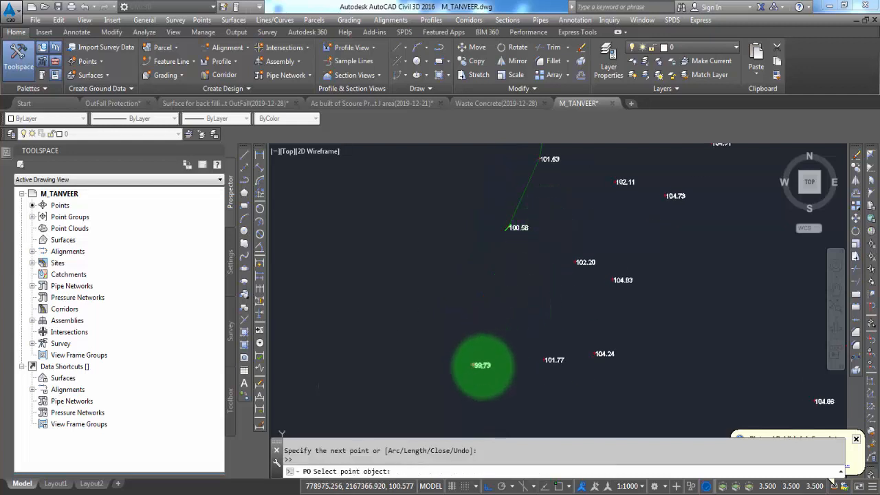
click(483, 366)
scroll(485, 358, up, 2)
middle_drag(489, 359, 524, 211)
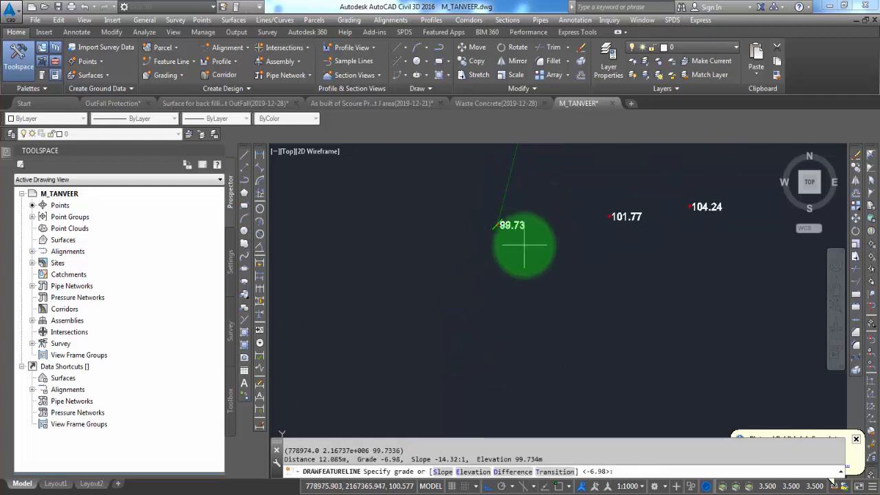
key(Return)
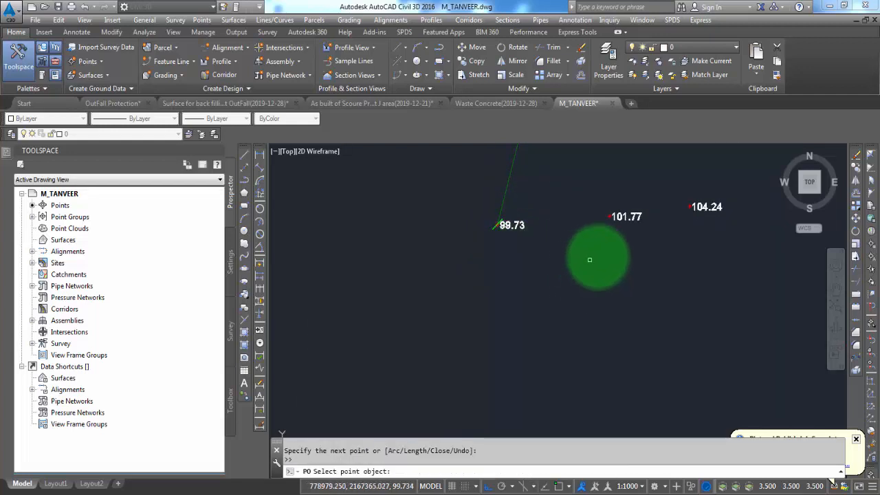
Step: Close the boundary by connecting the feature line from 99.73 back to its starting survey point at 99.68
middle_drag(605, 255, 535, 275)
scroll(509, 260, down, 4)
scroll(541, 258, up, 5)
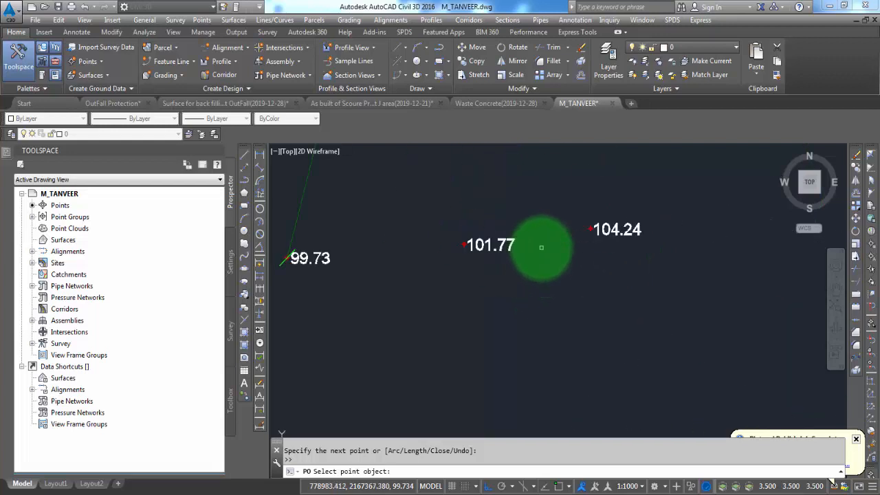
scroll(558, 242, down, 5)
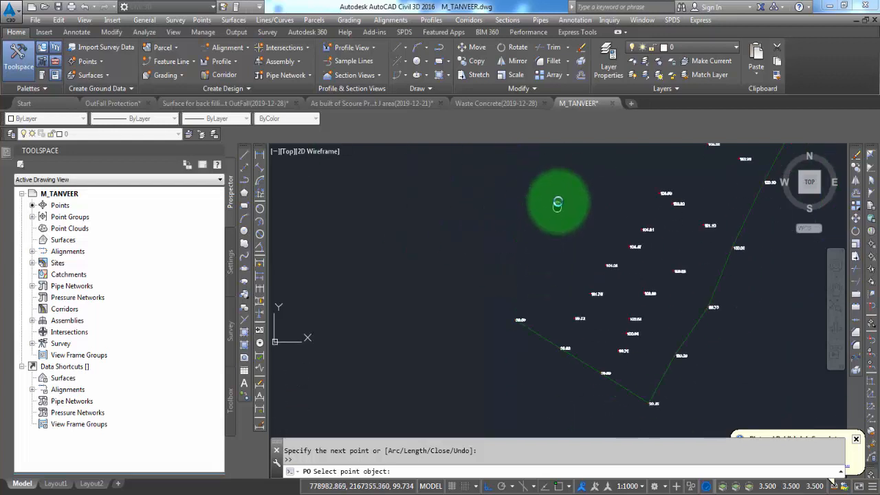
scroll(517, 326, up, 5)
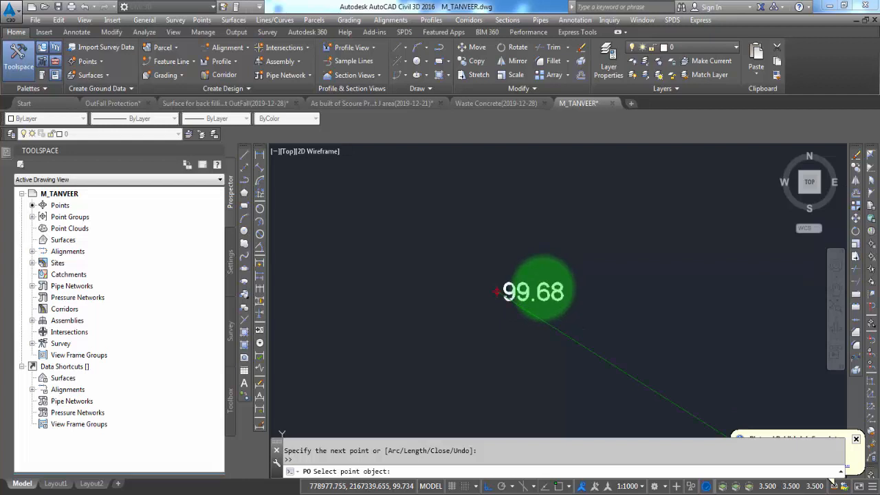
click(541, 289)
scroll(487, 324, down, 6)
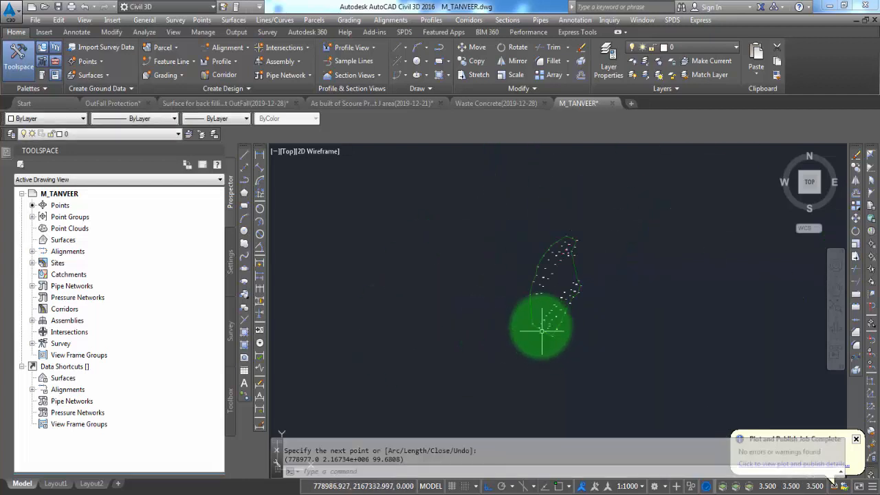
scroll(570, 237, up, 4)
mouse_move(504, 346)
middle_down()
mouse_move(573, 334)
mouse_move(575, 298)
middle_up()
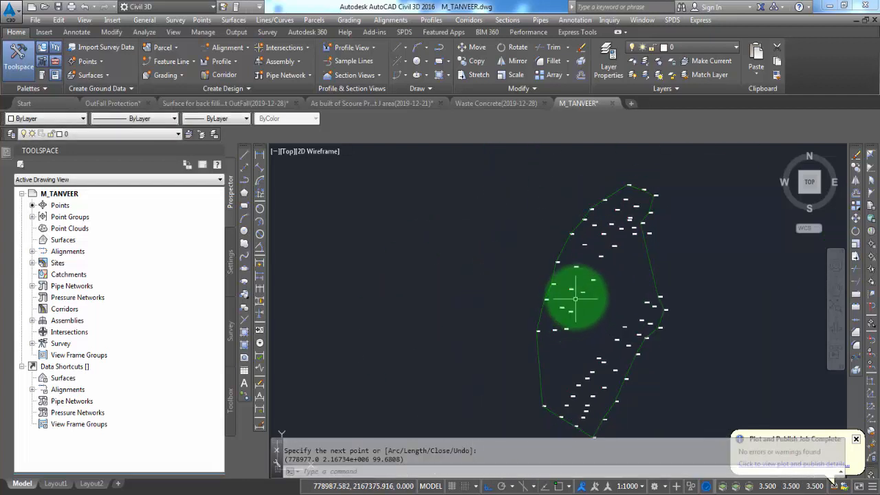
Step: Create a TIN surface named Limit on layer C-TOPO, using the custom surface style marked [Copy]
right_click(60, 242)
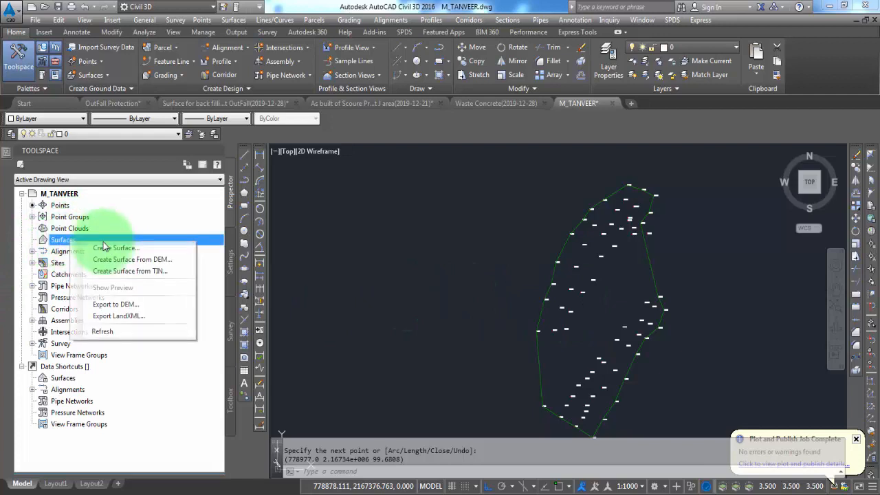
click(112, 250)
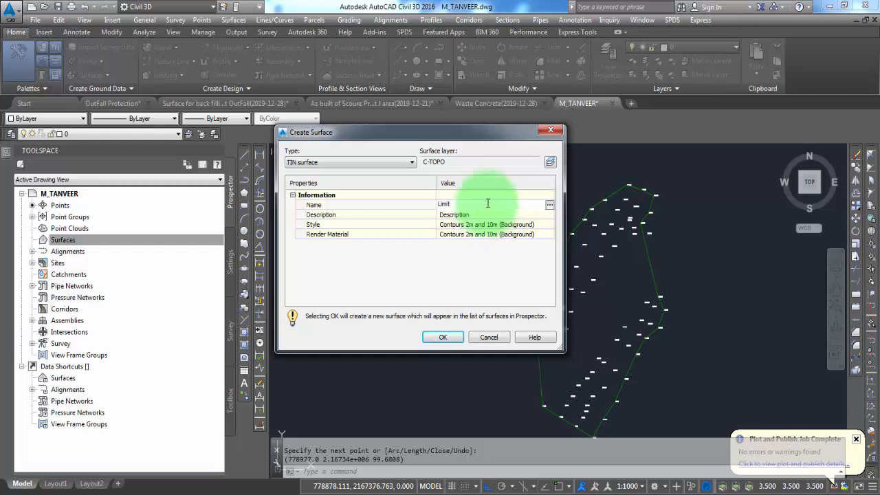
key(Return)
click(549, 225)
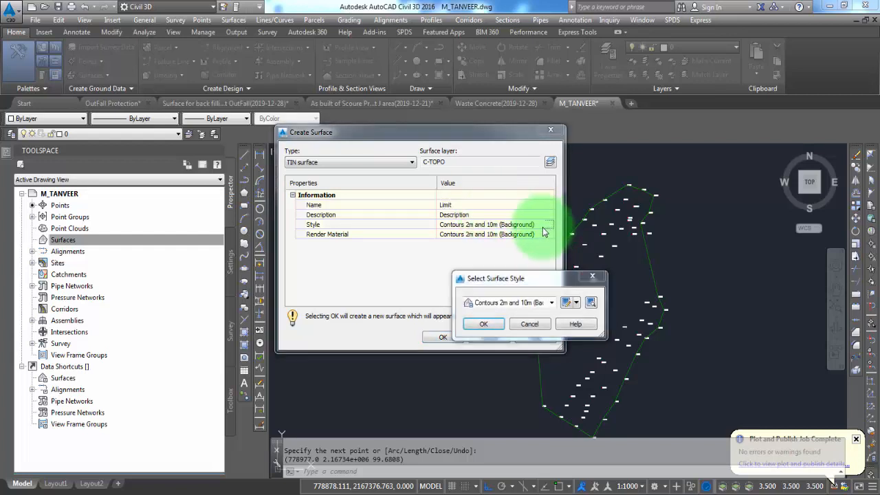
click(531, 303)
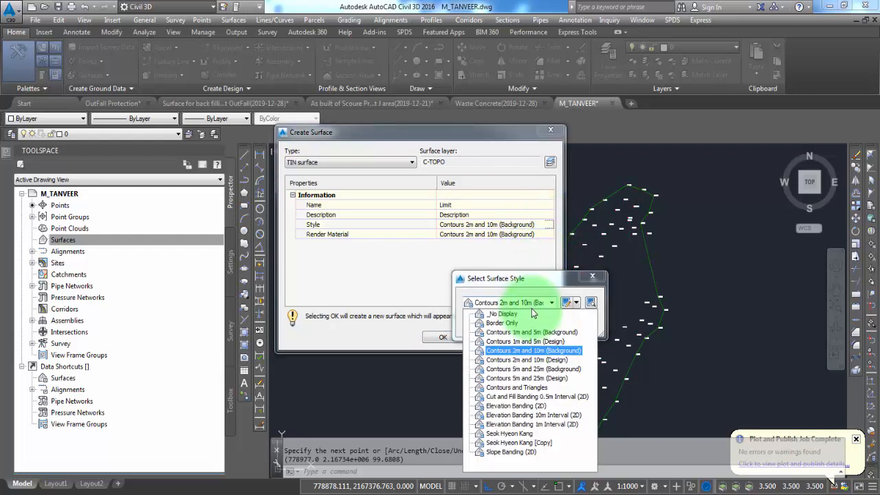
click(514, 442)
click(482, 326)
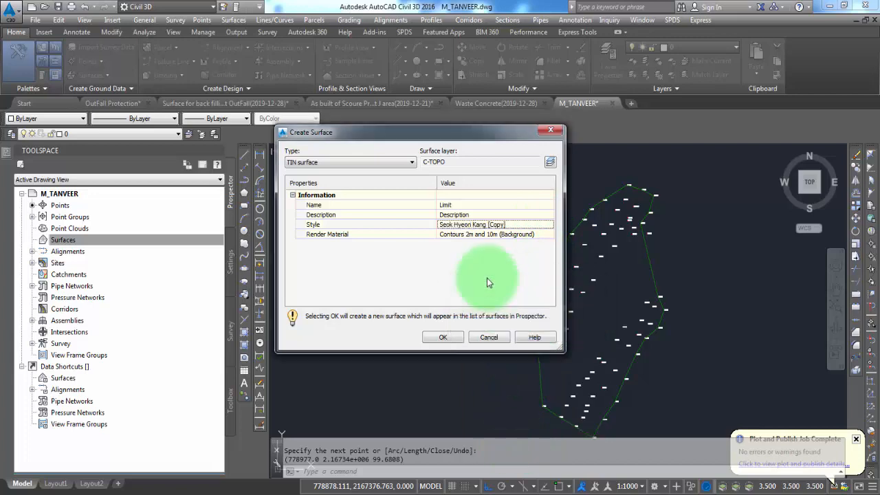
click(443, 338)
click(428, 279)
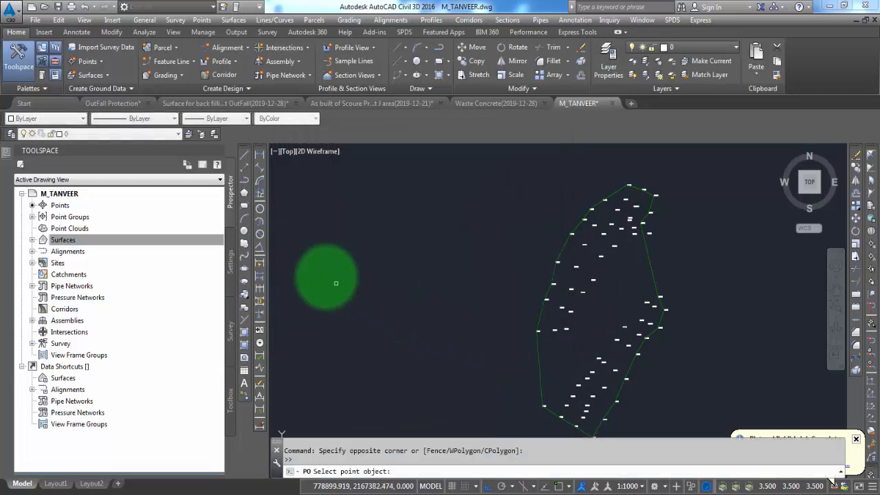
Step: Create a second TIN surface named All points, using the original custom surface style rather than its [Copy] version
click(71, 241)
click(32, 240)
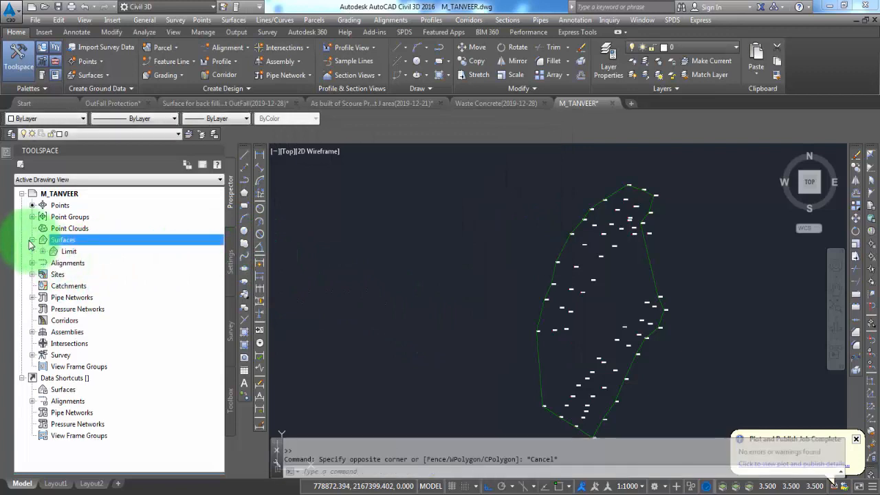
right_click(70, 242)
click(135, 249)
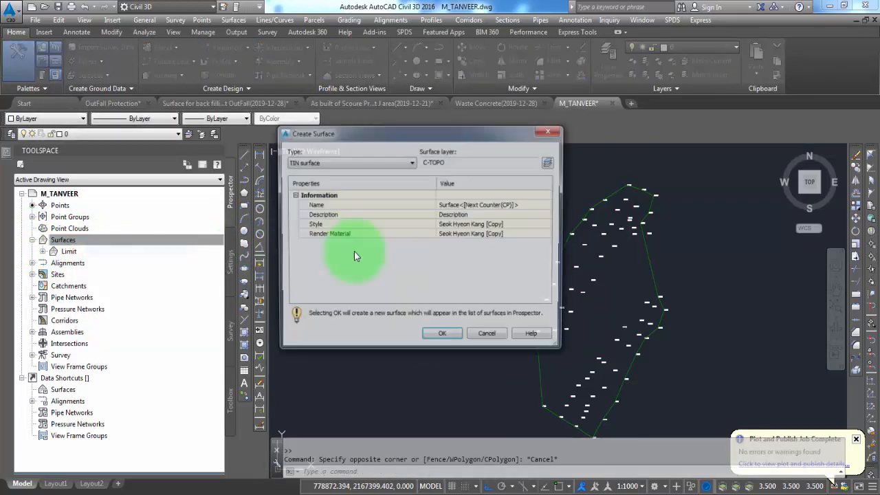
click(507, 204)
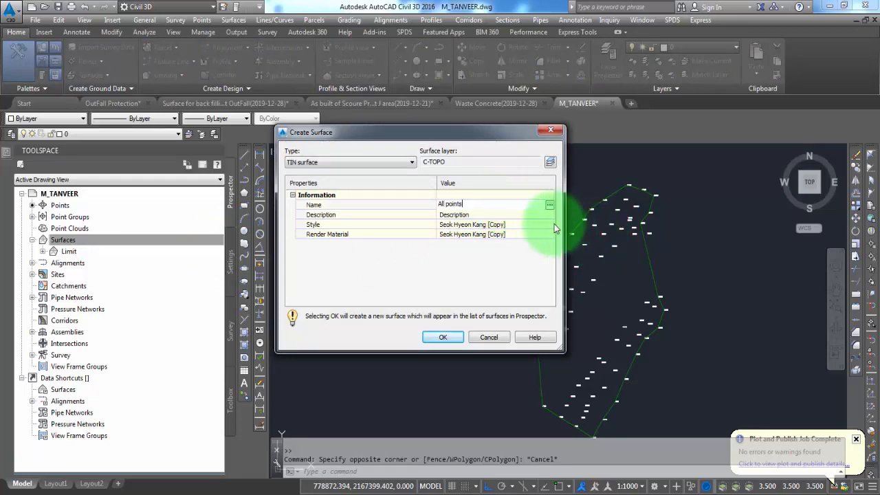
click(549, 227)
click(552, 302)
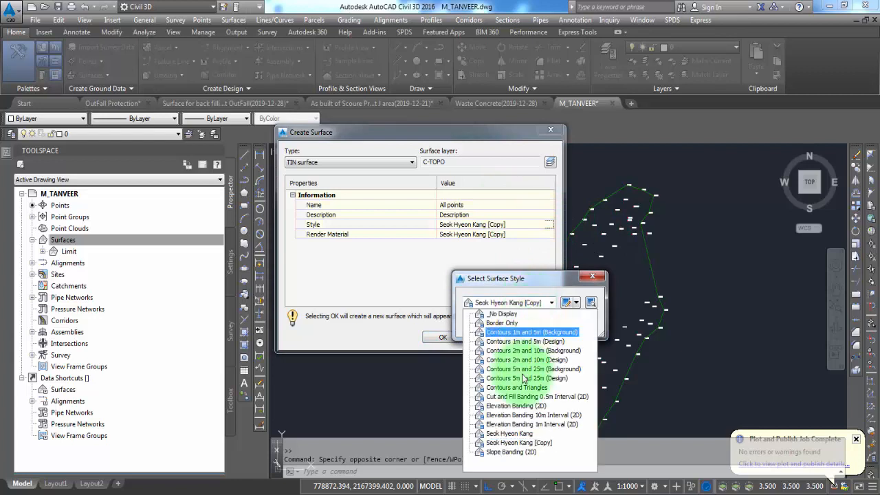
click(489, 431)
click(484, 326)
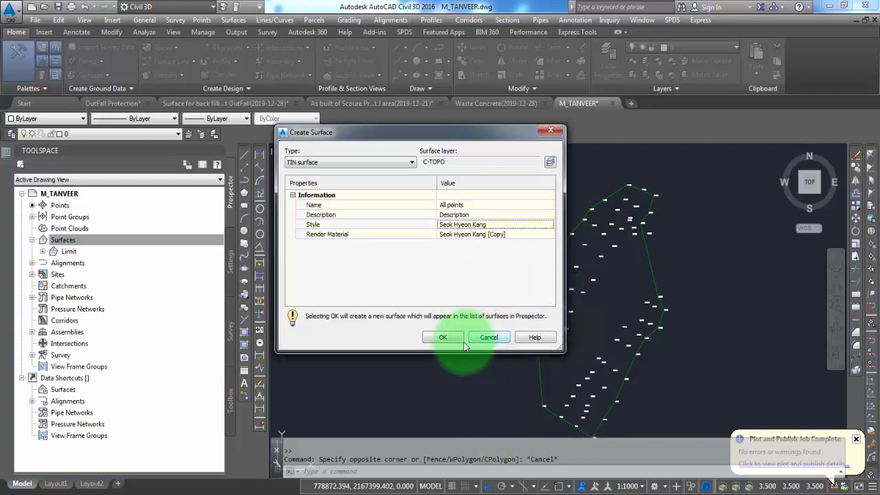
click(453, 340)
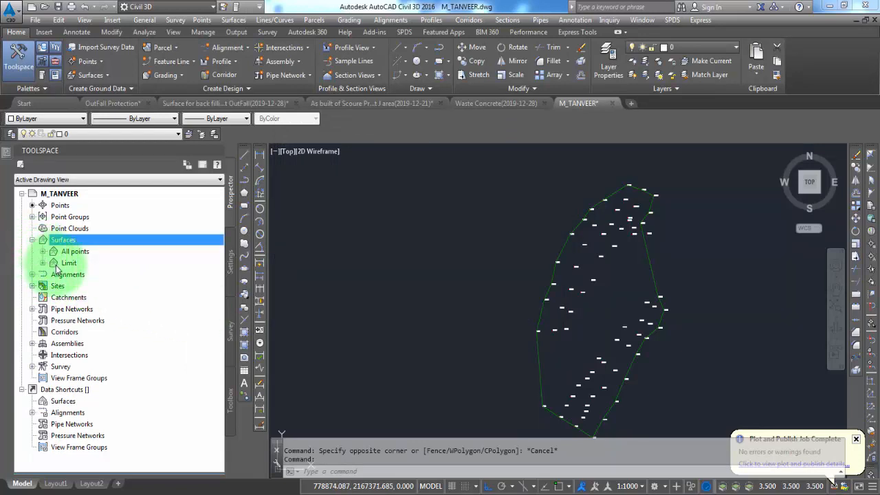
Step: Add the closed boundary feature line to the Limit surface's definition as a Standard breakline with 1.000 m mid-ordinate distance
click(43, 263)
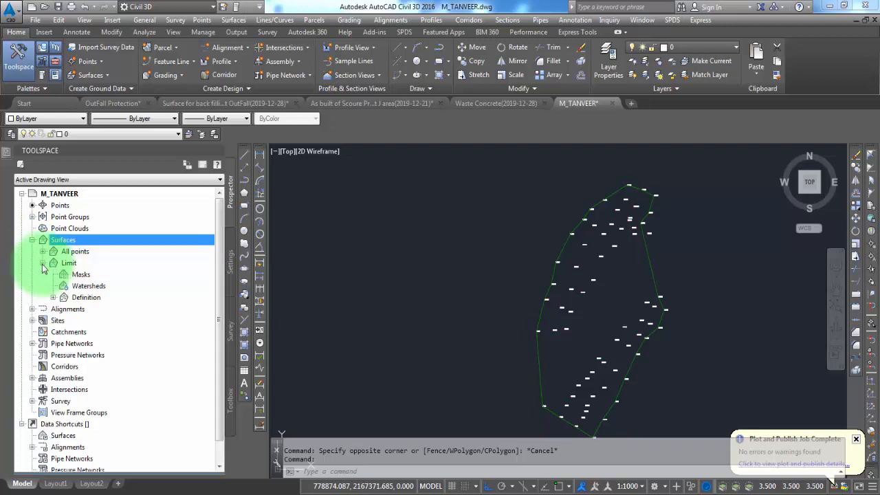
click(53, 297)
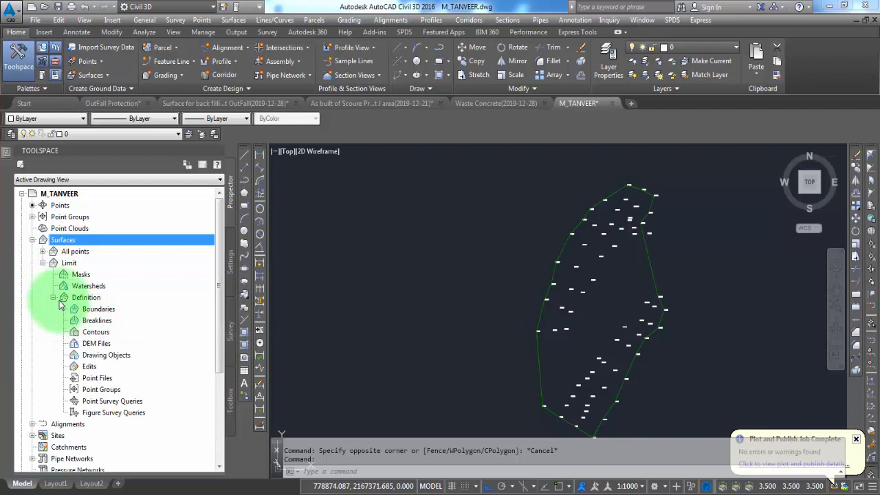
click(96, 321)
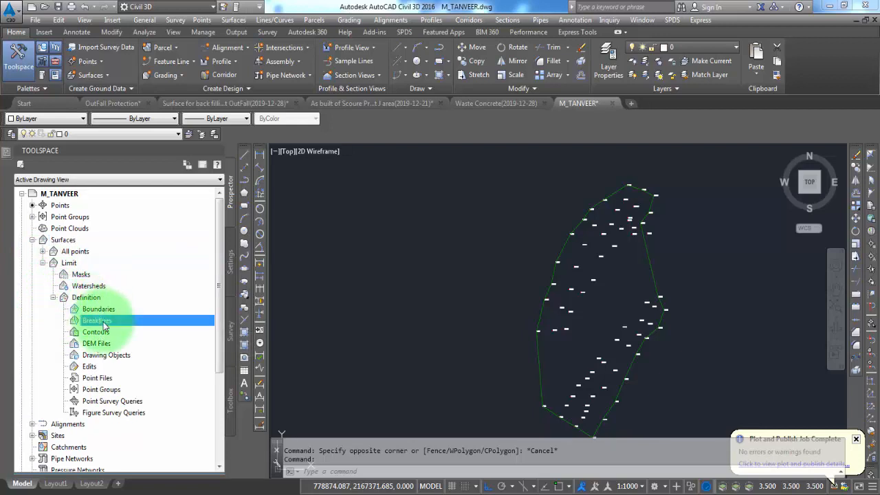
right_click(102, 323)
click(131, 327)
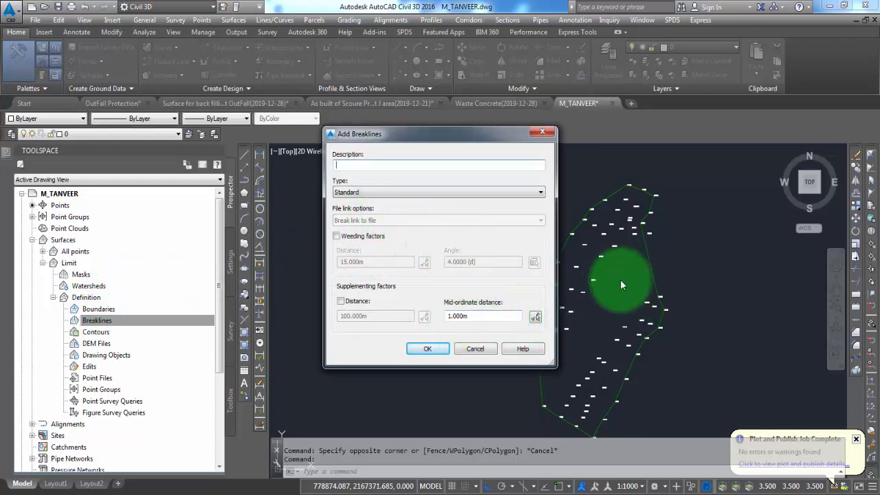
click(426, 350)
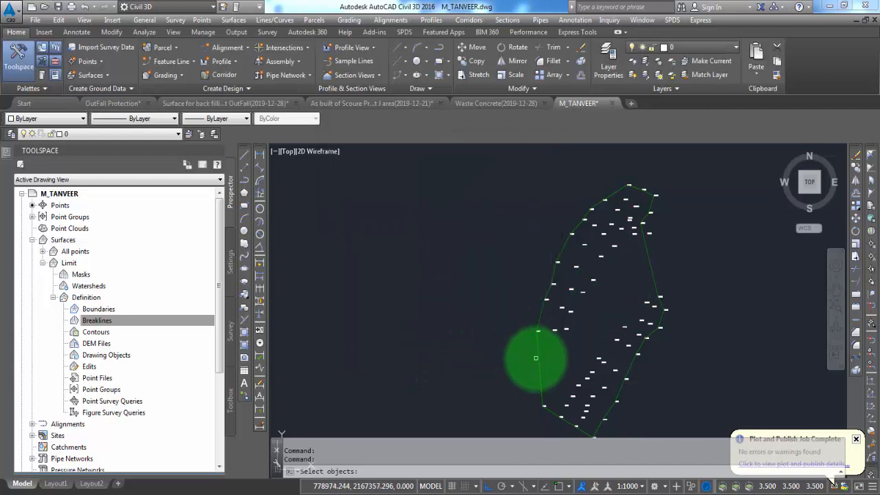
key(Return)
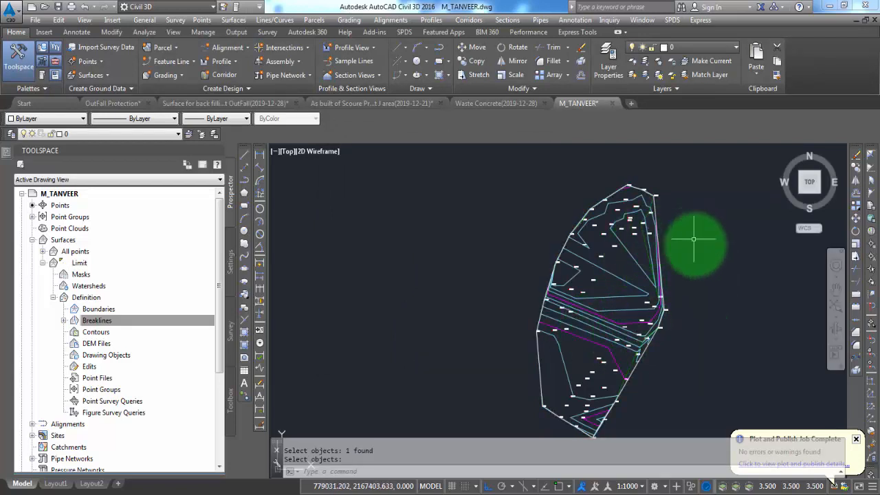
Step: Edit the Limit surface's style so the Points component is hidden in plan view, and apply the style
middle_drag(621, 296, 625, 287)
scroll(625, 289, up, 3)
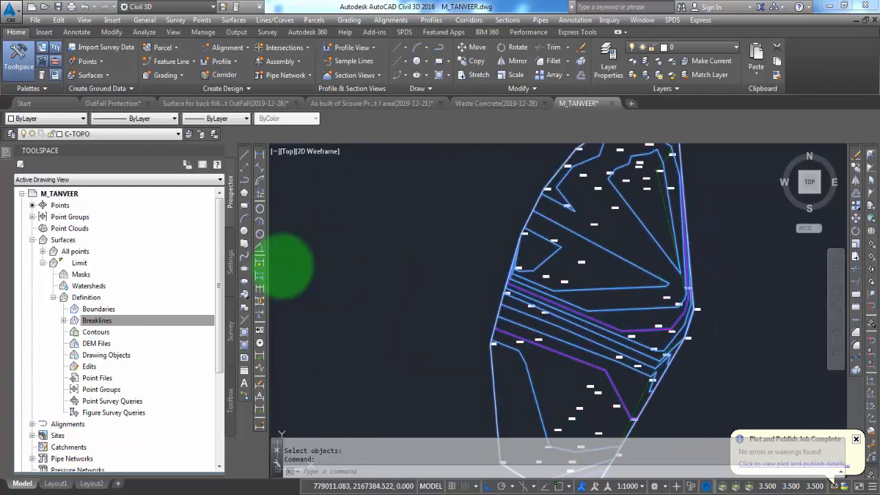
click(597, 256)
right_click(604, 262)
click(643, 402)
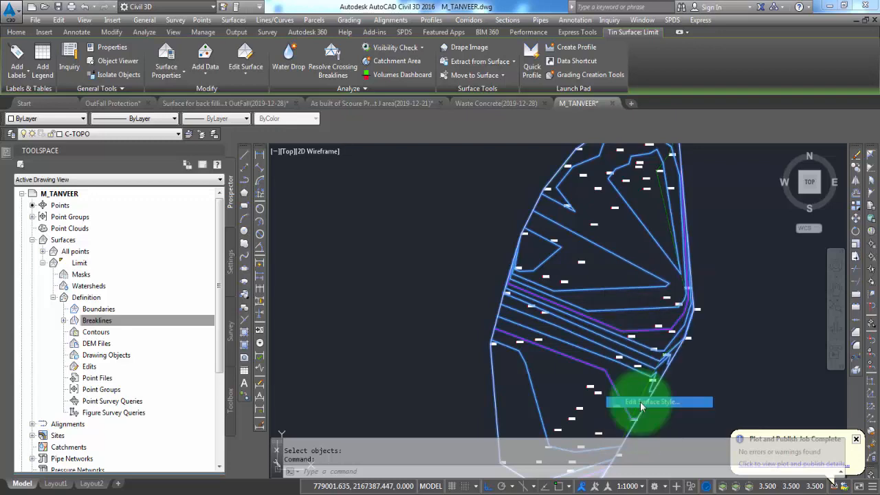
click(398, 203)
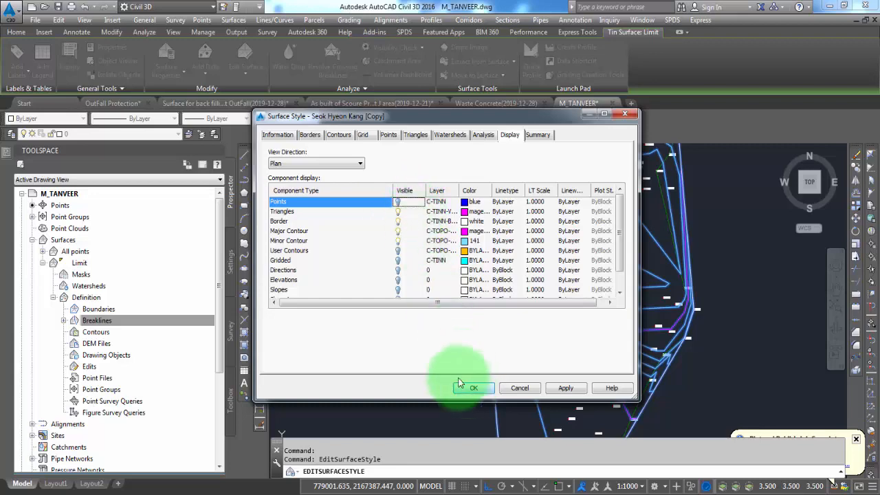
click(401, 202)
click(473, 388)
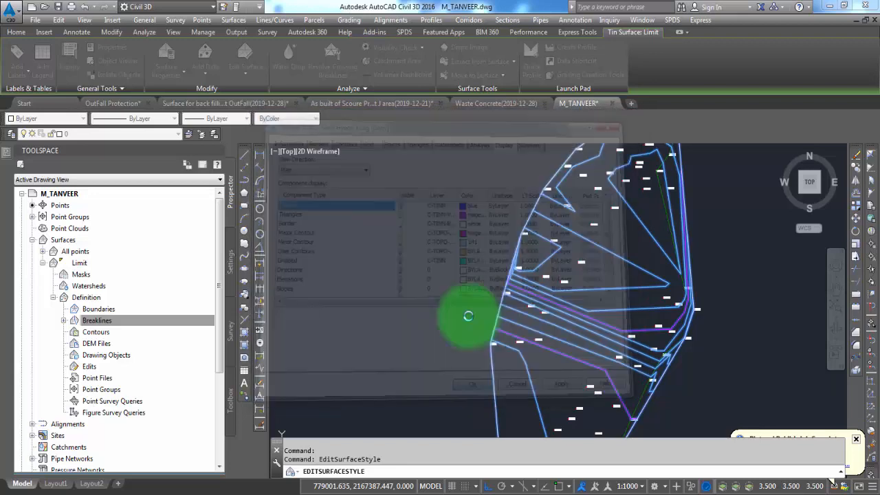
Step: Delete the Limit surface's outer triangle edges along the eastern side between the 100.58 and 100.10 points
key(Escape)
scroll(550, 309, up, 4)
scroll(529, 320, up, 5)
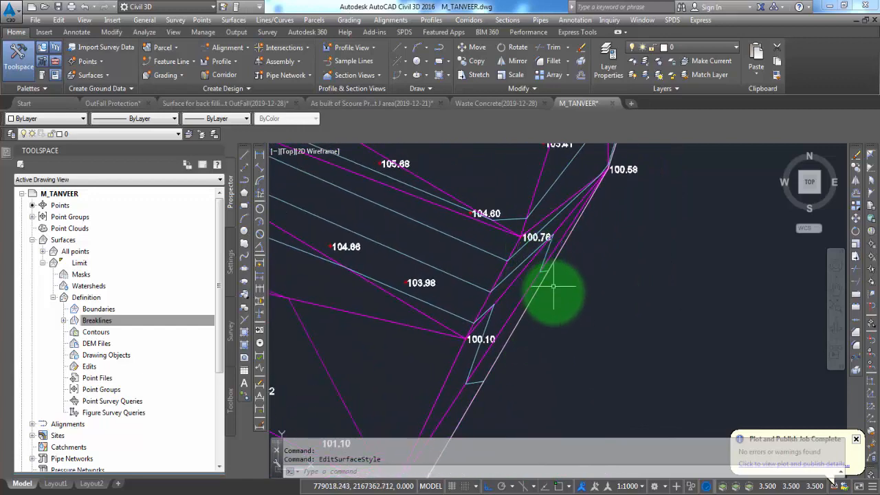
click(553, 287)
click(478, 242)
click(247, 69)
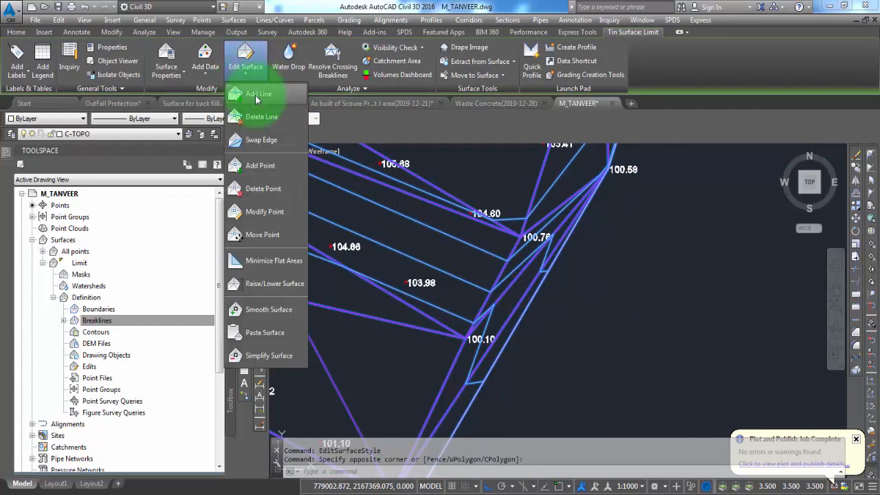
click(262, 117)
click(596, 200)
scroll(585, 270, up, 3)
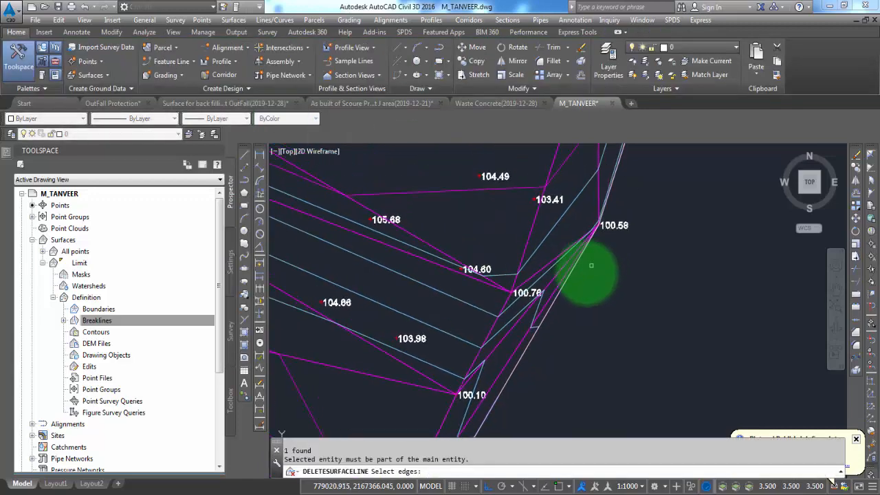
click(572, 289)
click(521, 268)
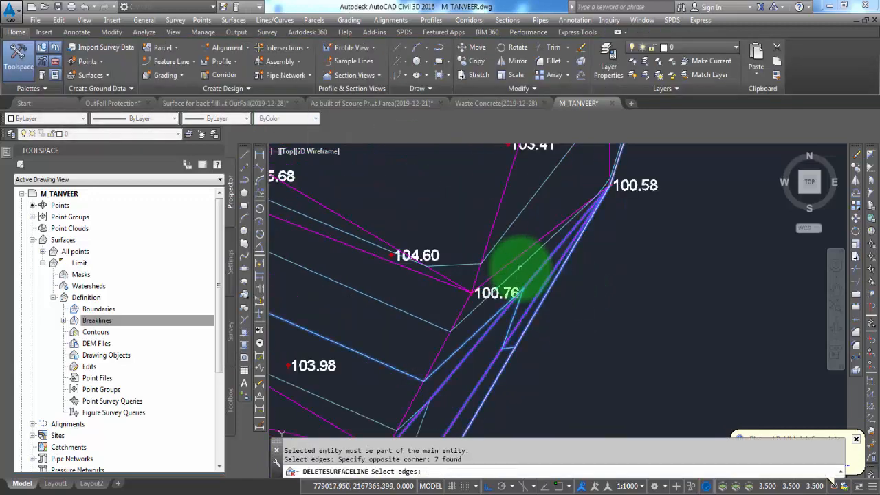
scroll(546, 276, up, 2)
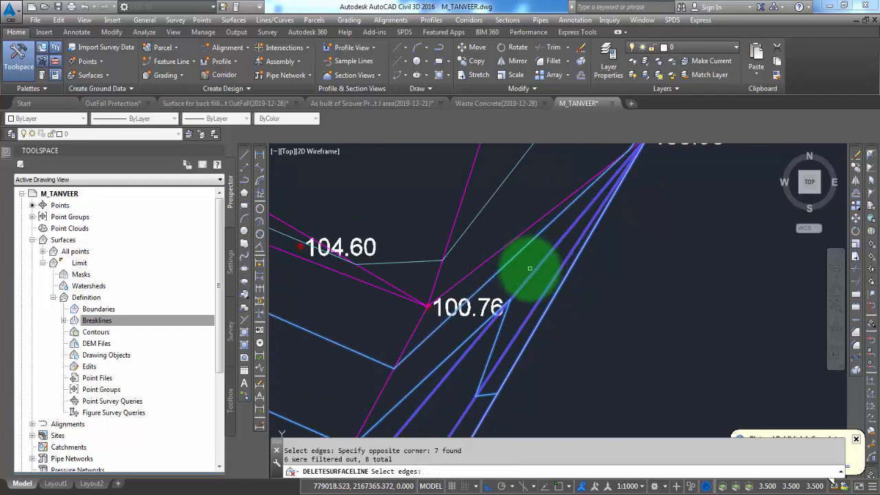
key(Return)
Step: Delete the surplus Limit surface edges outside the boundary line beside the 102.32 point on the eastern side
scroll(518, 300, down, 4)
middle_drag(487, 349, 499, 321)
middle_drag(558, 244, 499, 373)
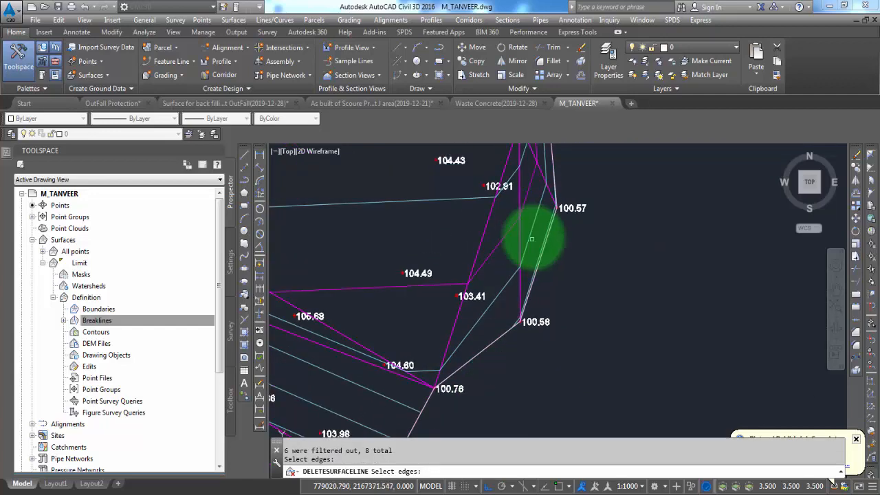
middle_drag(547, 189, 530, 242)
scroll(510, 376, up, 7)
scroll(510, 376, down, 9)
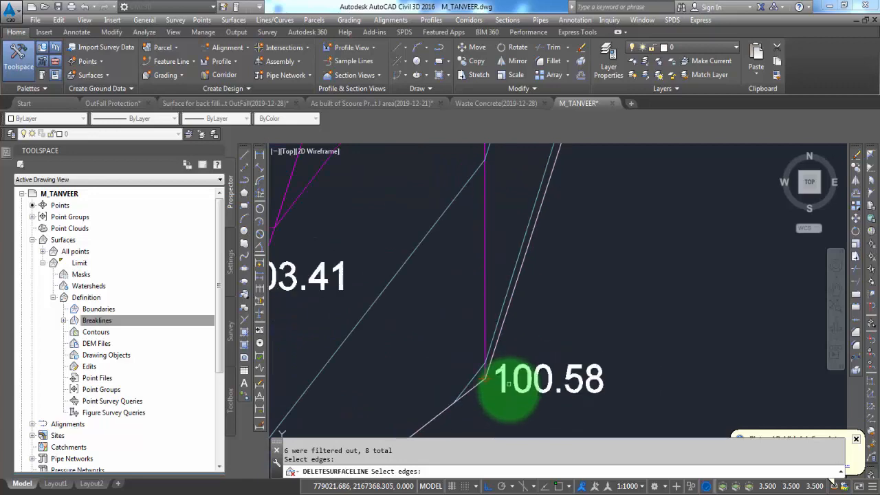
middle_drag(532, 174, 516, 271)
scroll(498, 370, up, 2)
scroll(522, 356, up, 4)
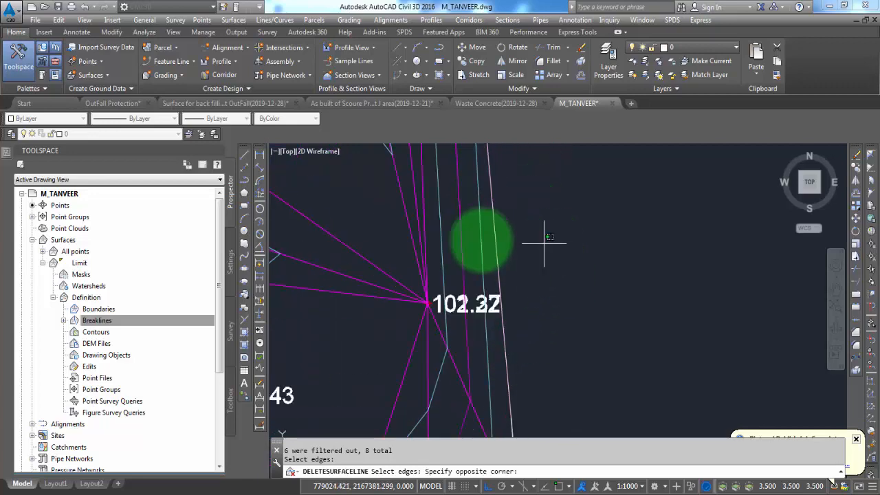
click(419, 206)
scroll(454, 247, down, 3)
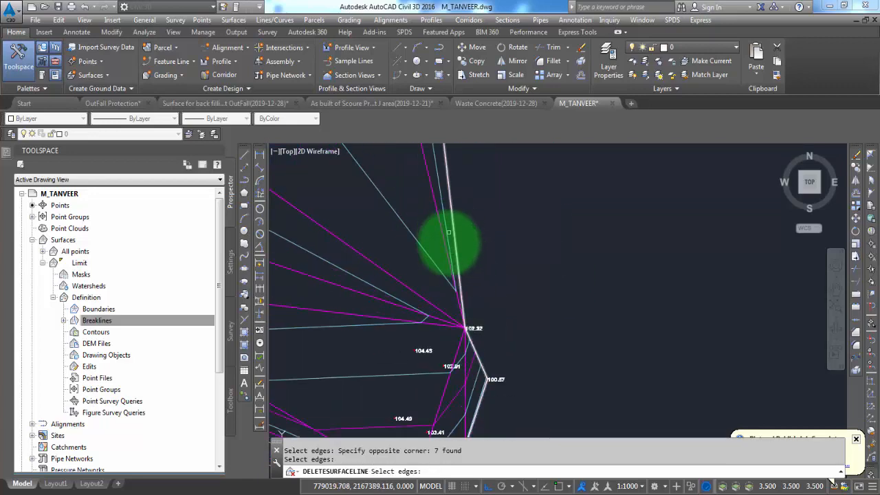
Step: Delete the surplus Limit surface edges outside the boundary line between the 101.59 and 101.23 points
middle_drag(449, 232, 449, 367)
scroll(424, 247, up, 2)
middle_drag(432, 238, 434, 309)
click(471, 262)
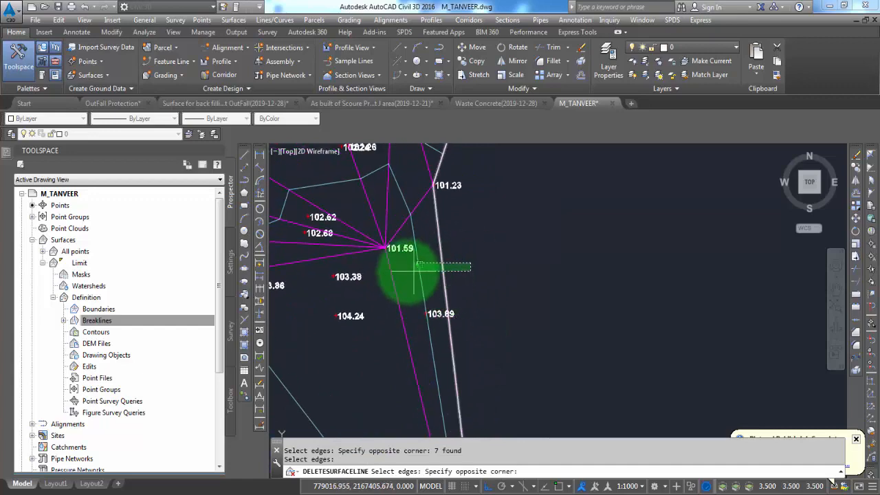
click(407, 272)
key(Return)
Step: Delete the surplus Limit surface edges outside the boundary line near the 101.16 point on the northwestern side
scroll(459, 294, down, 4)
scroll(466, 205, up, 4)
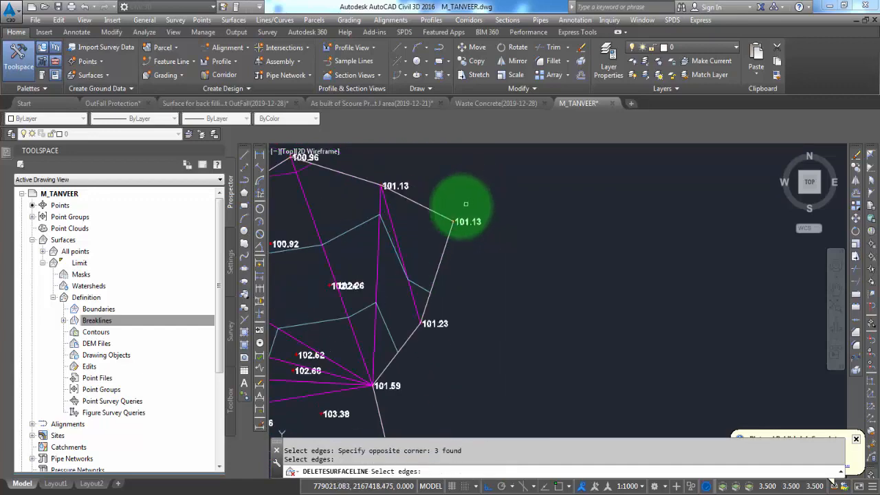
middle_drag(411, 221, 563, 273)
scroll(452, 227, up, 2)
middle_drag(420, 257, 589, 171)
middle_drag(339, 363, 556, 226)
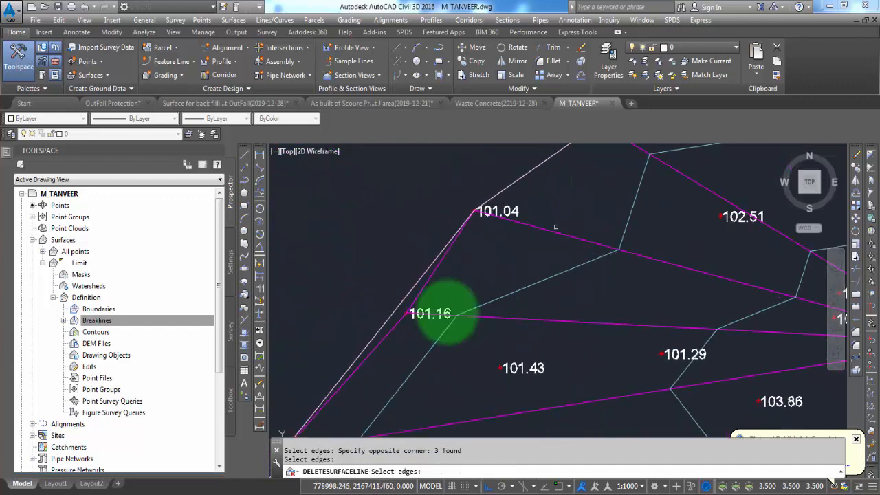
middle_drag(398, 315, 474, 246)
scroll(473, 239, up, 3)
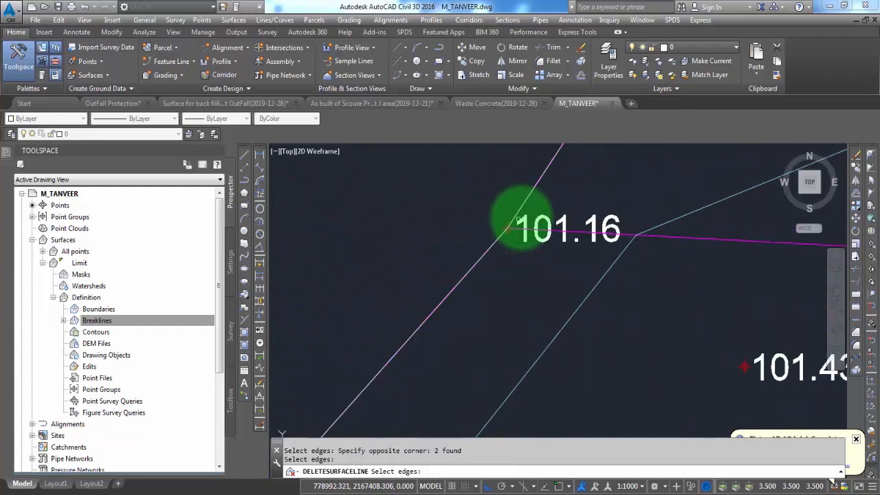
Step: Delete the surplus Limit surface edges outside the boundary line beside the 101.63 point on the western side
scroll(472, 330, down, 4)
scroll(463, 299, up, 4)
scroll(472, 285, up, 2)
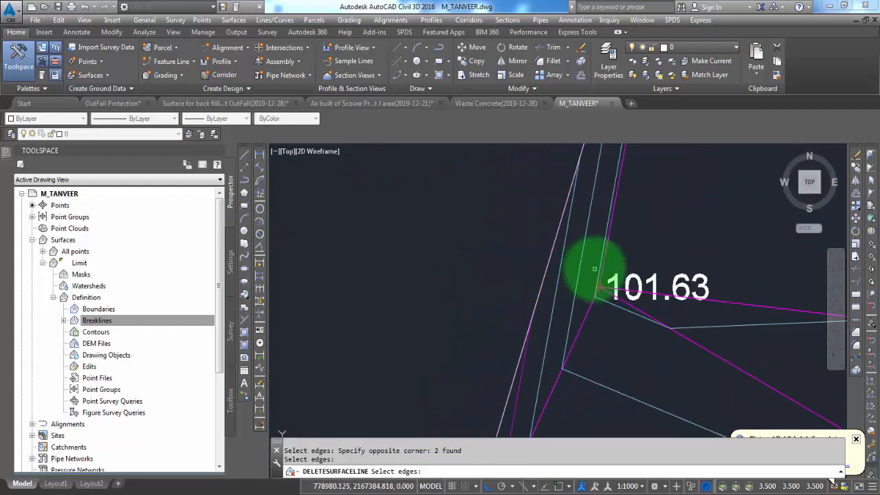
scroll(614, 223, up, 2)
middle_drag(605, 248, 621, 345)
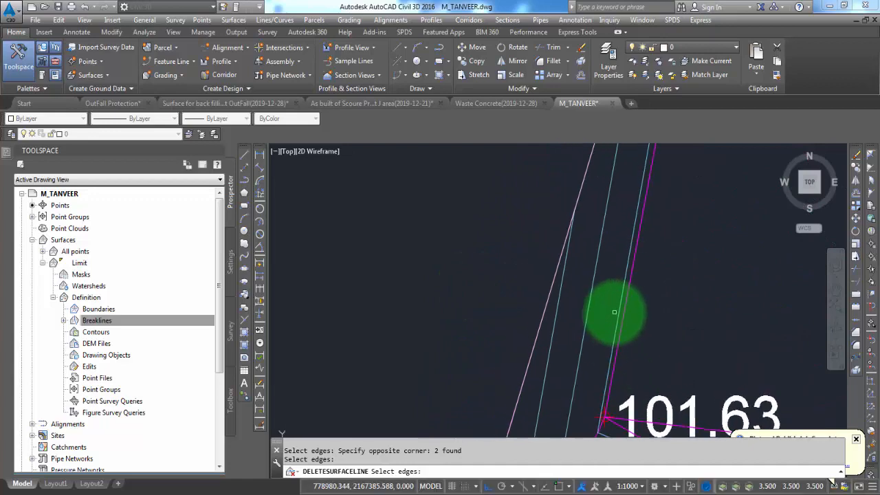
scroll(620, 314, up, 1)
click(619, 313)
click(602, 309)
click(526, 259)
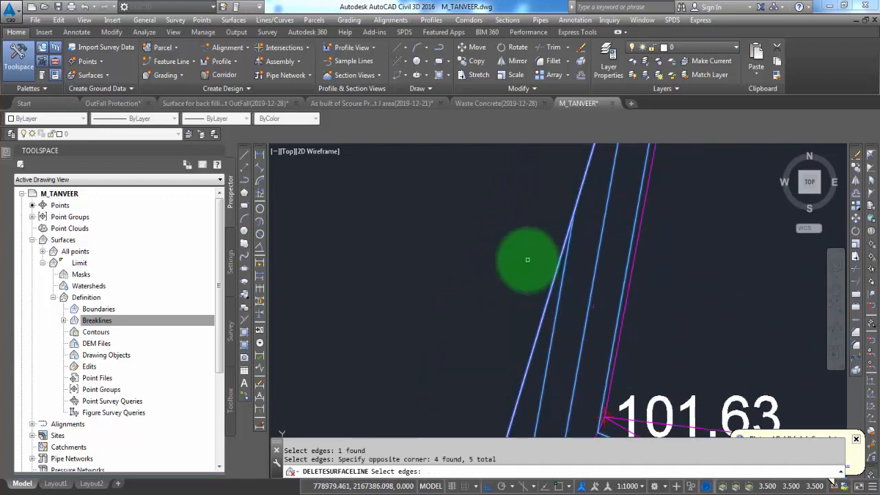
key(Return)
Step: Delete the surplus Limit surface edges outside the boundary line beside the 100.29 point near the southern end
scroll(589, 259, down, 5)
middle_drag(567, 378, 554, 177)
middle_drag(533, 316, 567, 194)
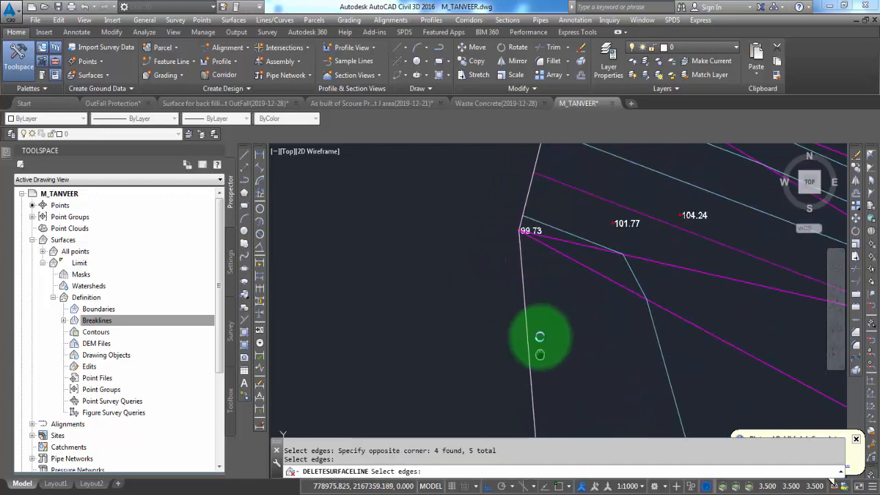
middle_drag(540, 344, 515, 182)
middle_drag(563, 405, 527, 273)
scroll(565, 329, up, 2)
middle_drag(664, 380, 492, 260)
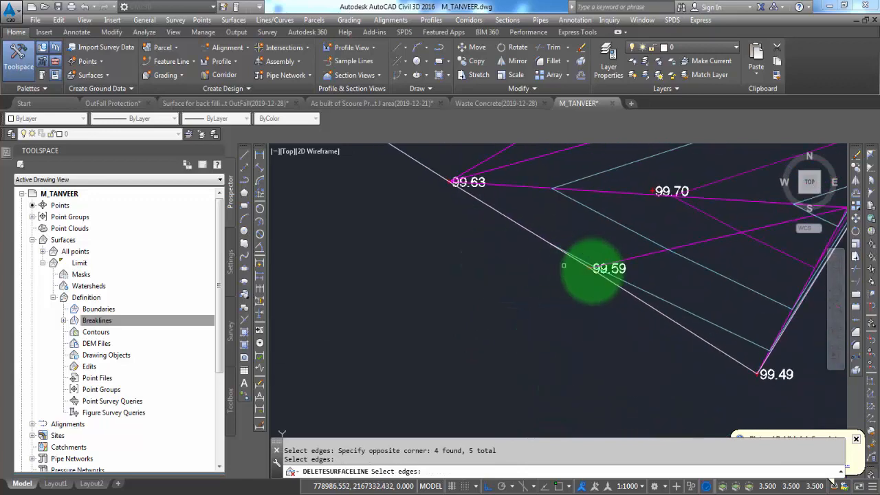
scroll(639, 288, up, 4)
scroll(569, 308, up, 6)
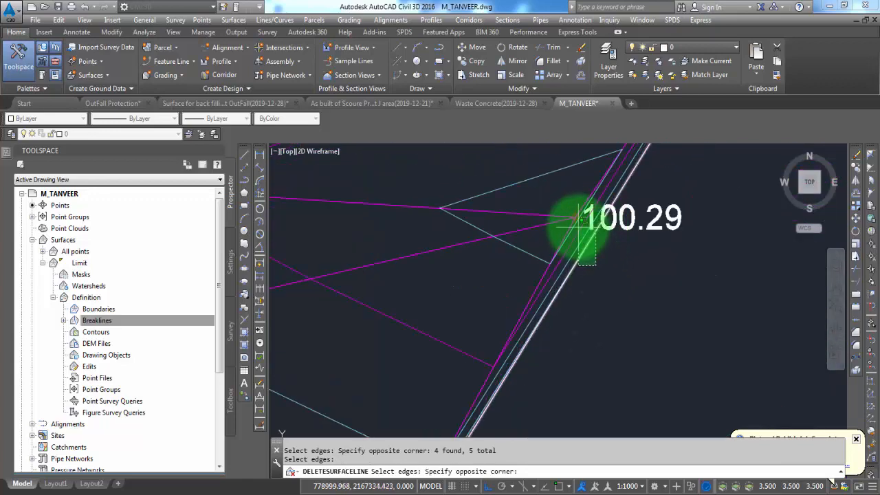
click(579, 217)
scroll(517, 341, down, 6)
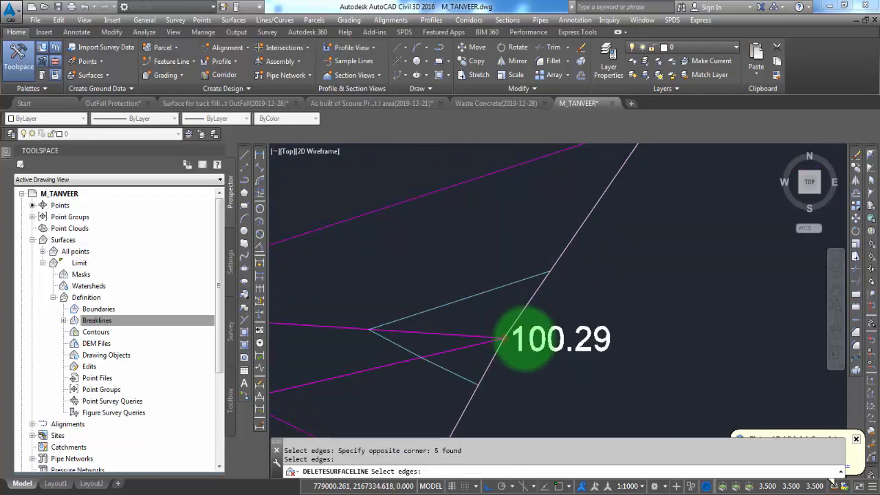
Step: Finish deleting surface edges and erase the stray 103.89 survey point outside the Limit surface's eastern border
middle_drag(620, 177, 560, 296)
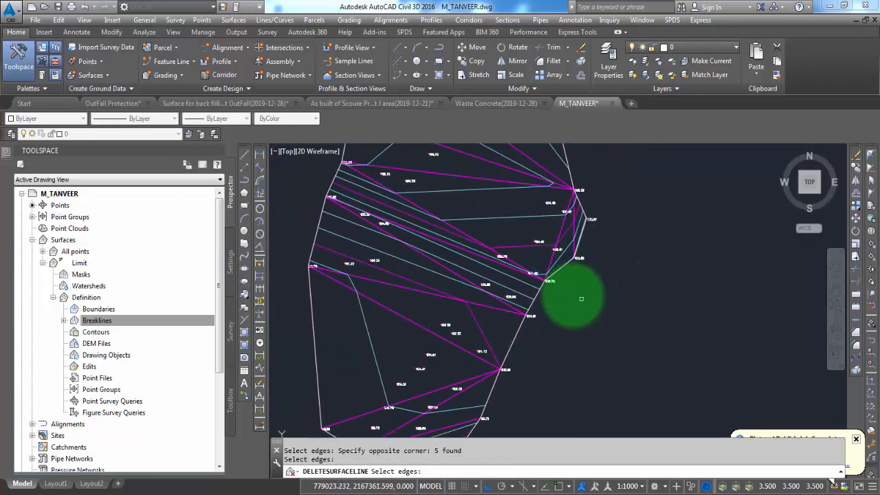
middle_drag(562, 237, 533, 352)
middle_drag(537, 270, 547, 370)
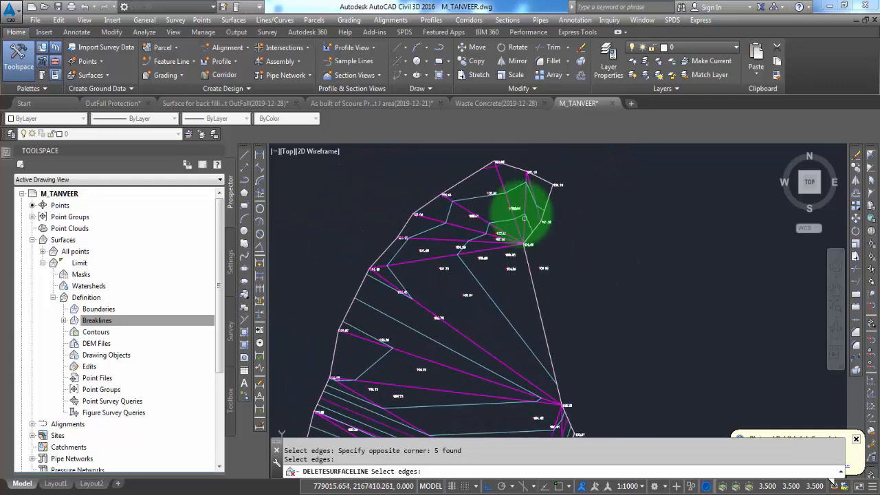
scroll(521, 275, up, 4)
middle_drag(526, 275, 578, 281)
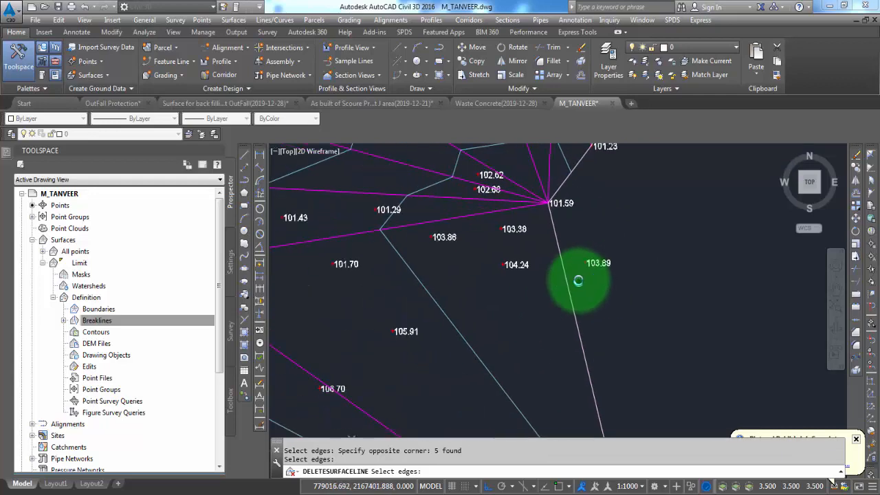
key(Escape)
key(Escape)
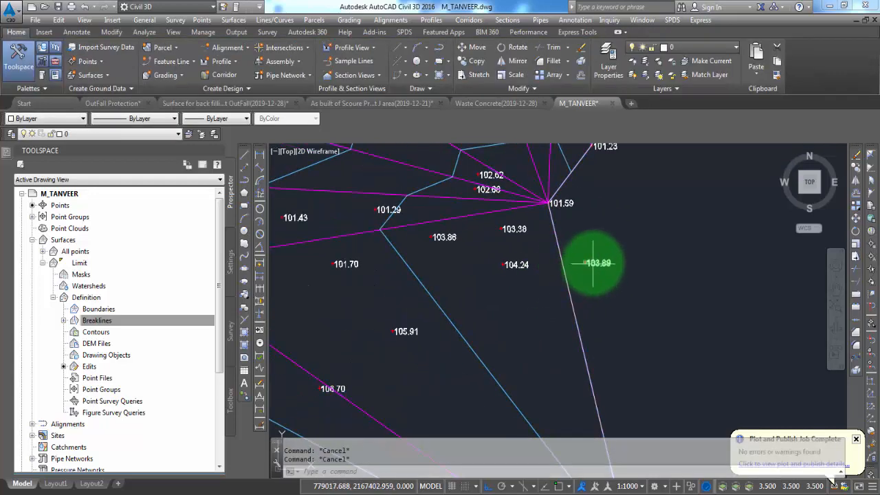
click(591, 262)
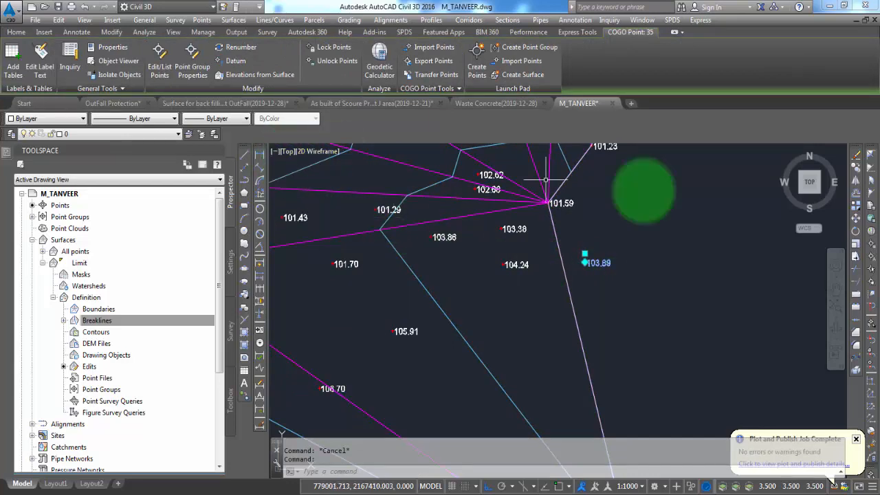
key(Delete)
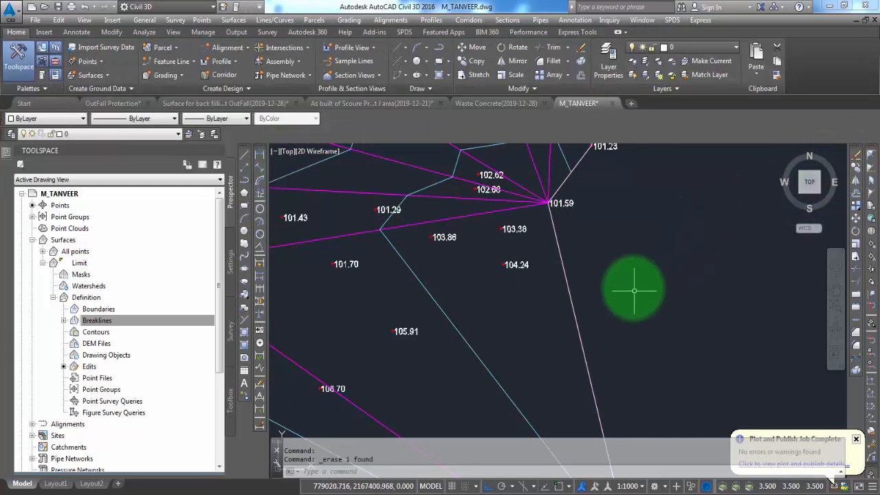
Step: Expand the drawing's point groups and examine the survey points inside the Limit surface
click(32, 217)
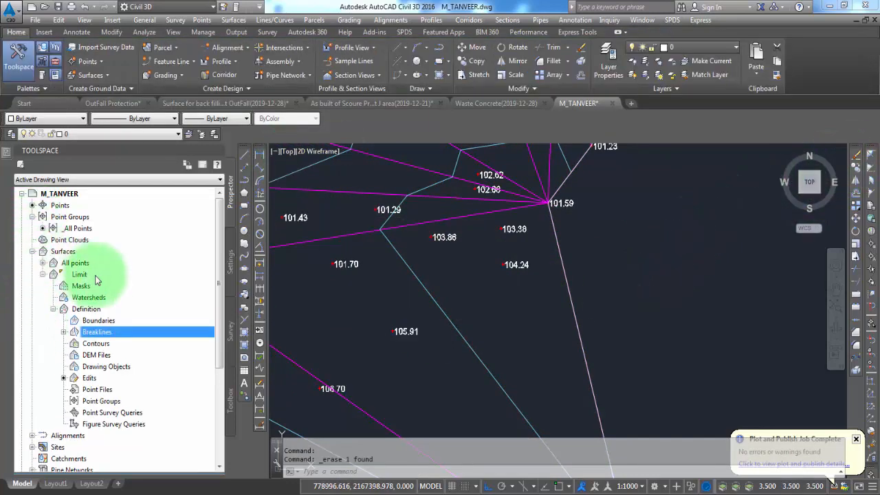
scroll(650, 341, down, 6)
middle_drag(651, 350, 653, 234)
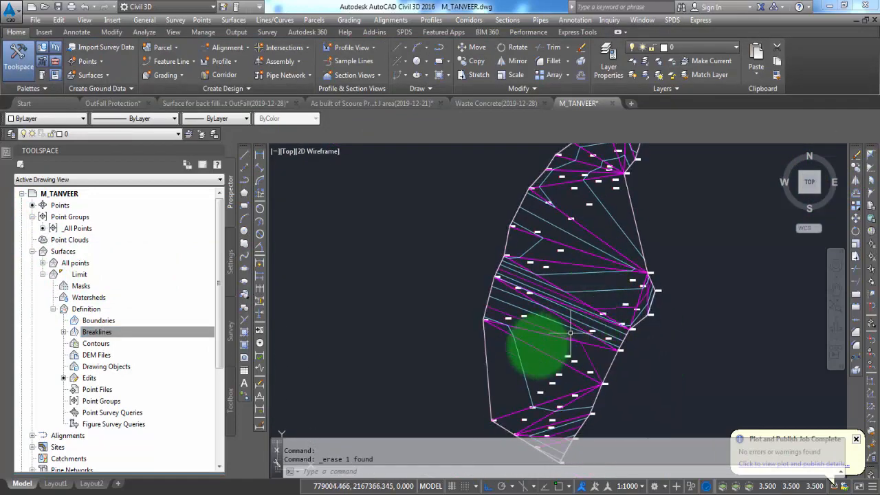
middle_drag(575, 339, 663, 274)
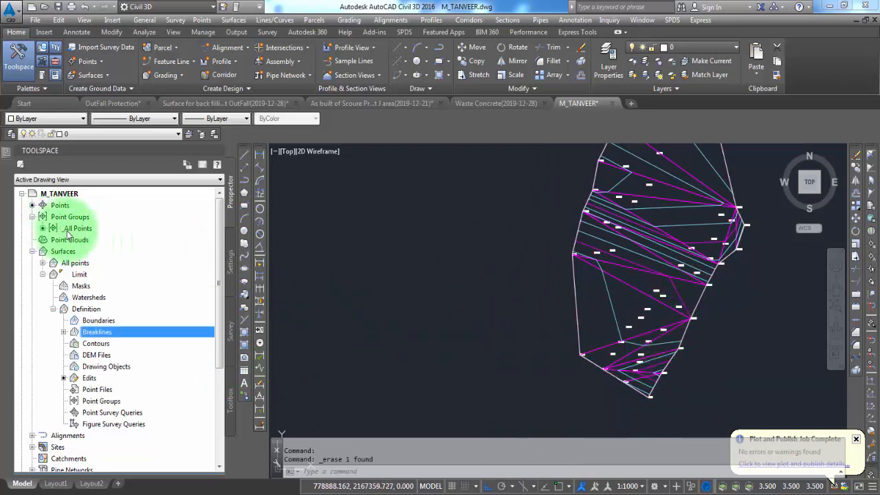
mouse_move(622, 368)
middle_down()
mouse_move(593, 352)
mouse_move(628, 377)
middle_up()
scroll(629, 273, up, 4)
middle_drag(643, 324, 656, 364)
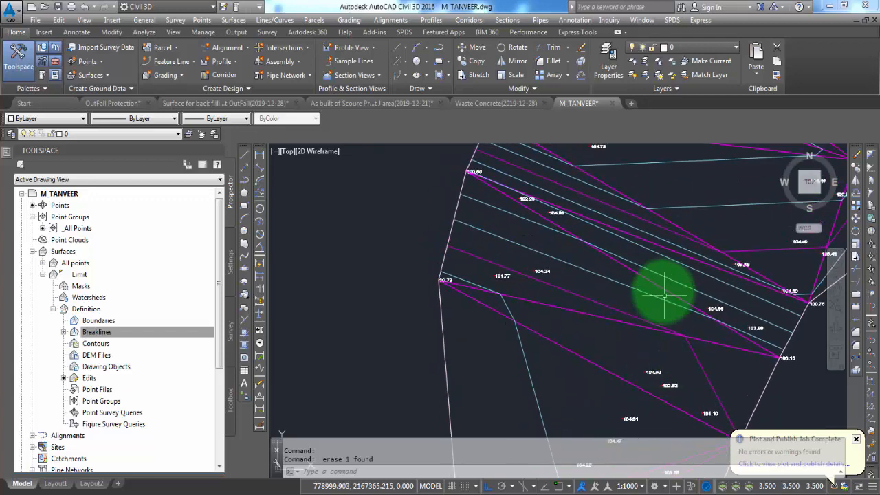
Step: Extract only the border from the Limit surface, leaving out triangles, major contours and minor contours, and select the extracted border line
click(651, 282)
scroll(609, 314, down, 3)
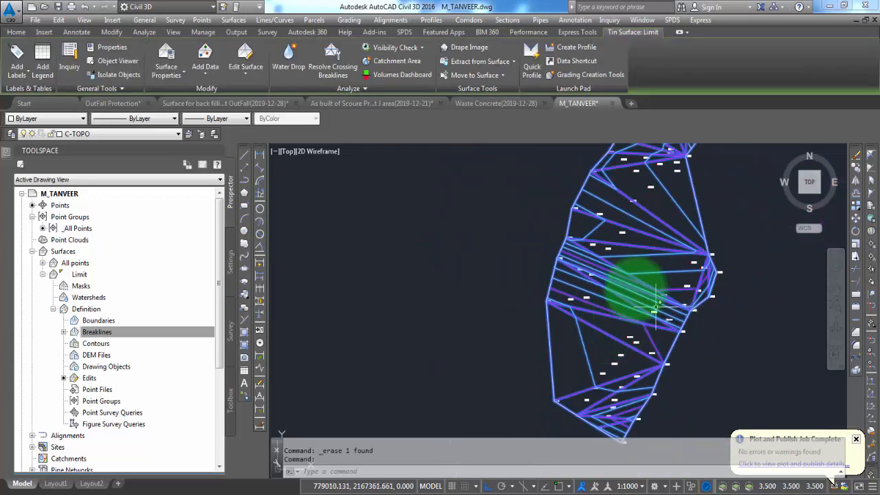
middle_drag(685, 299, 662, 359)
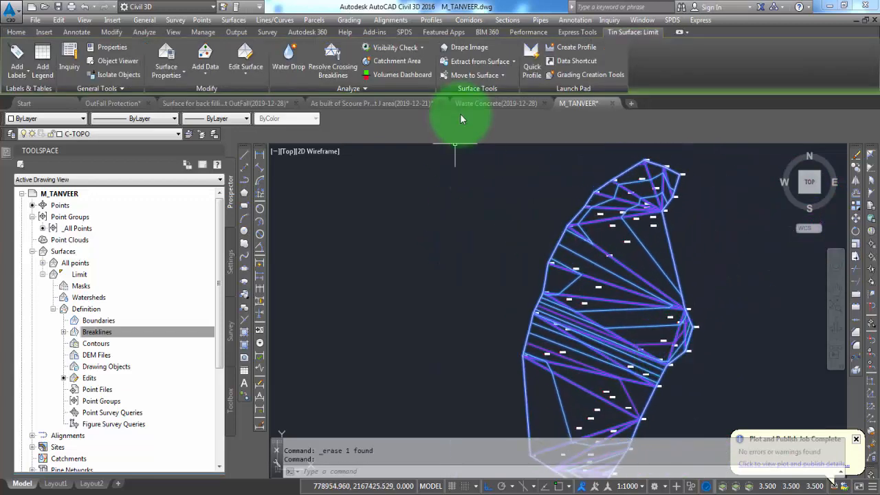
click(497, 69)
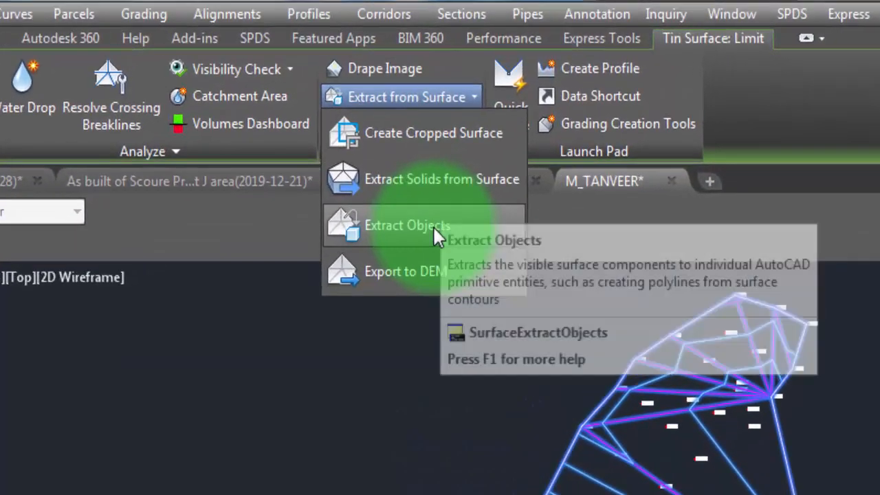
click(433, 227)
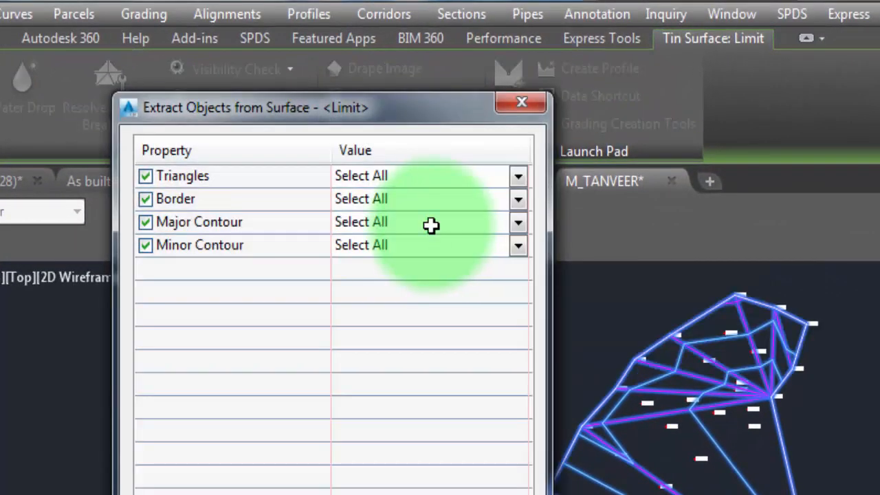
click(154, 177)
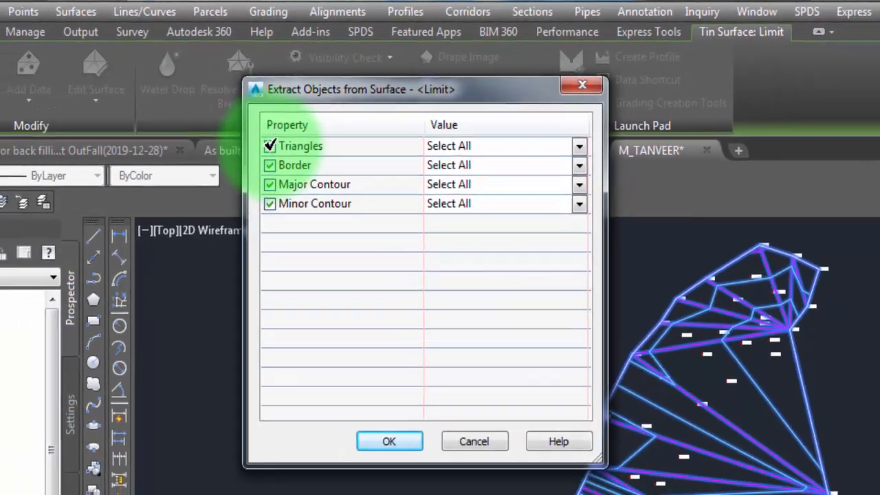
click(270, 184)
click(270, 203)
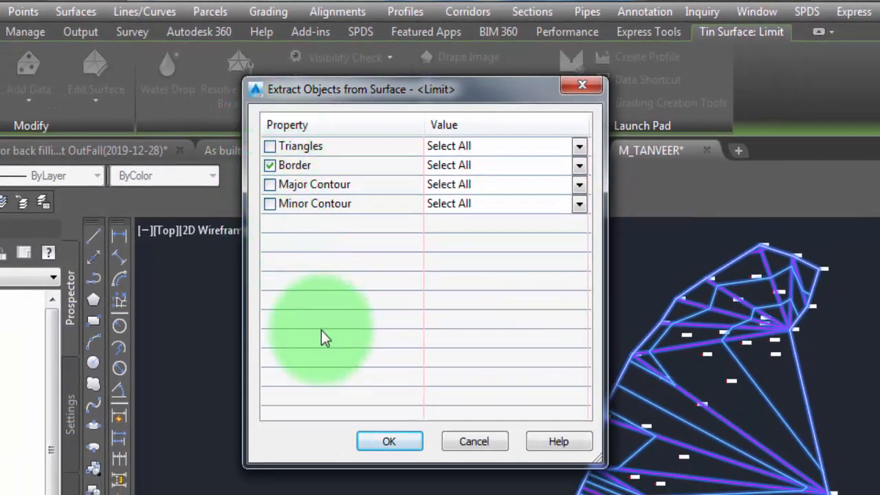
click(385, 444)
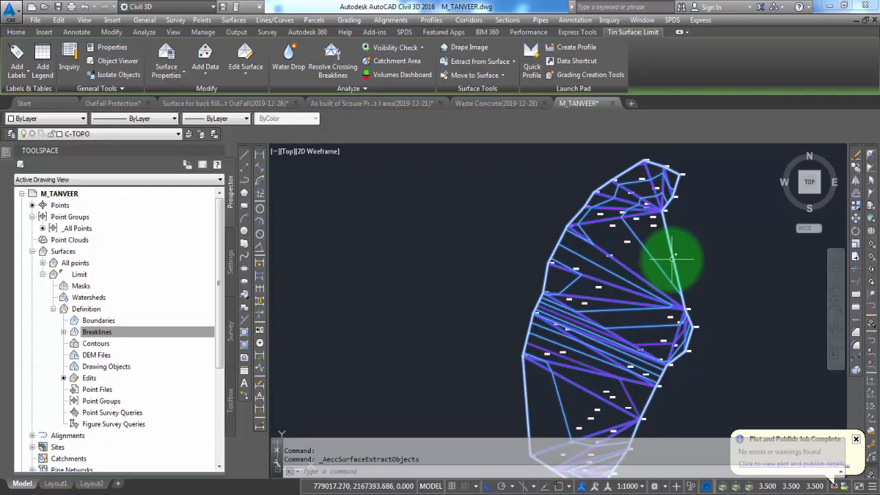
key(Escape)
click(672, 251)
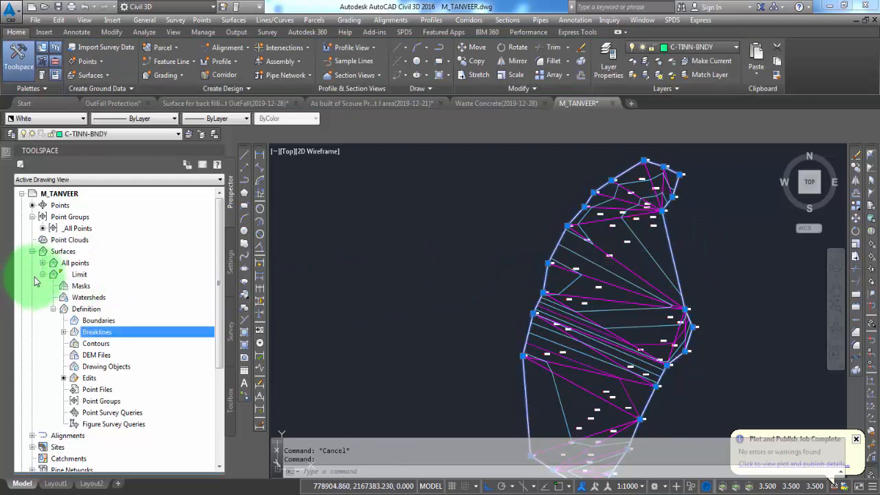
Step: Add the _All Points point group to the definition of the All points surface
click(41, 274)
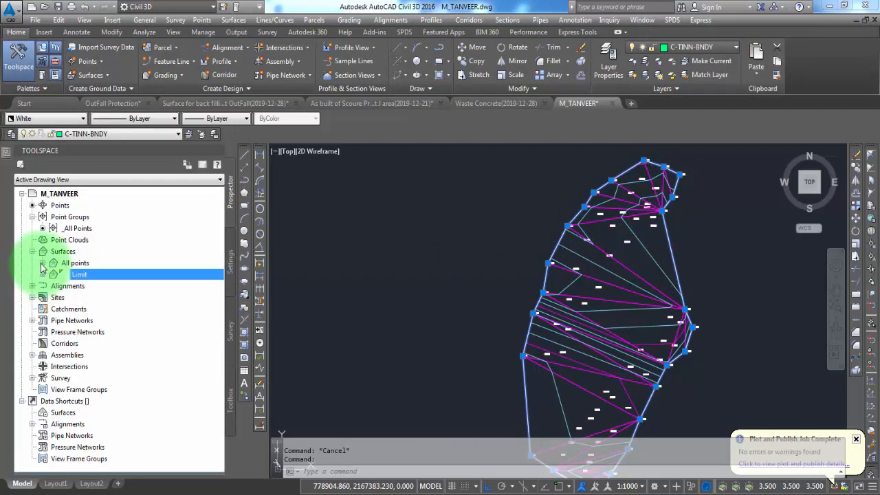
click(42, 264)
click(54, 297)
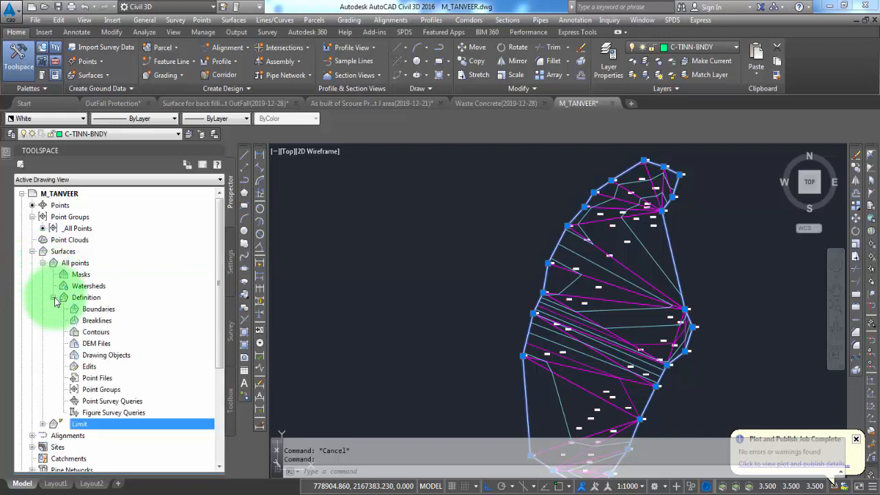
click(108, 391)
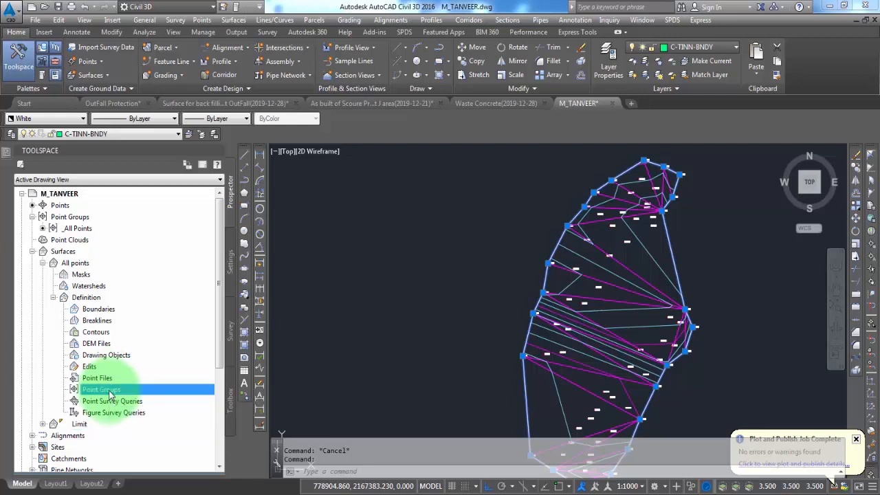
click(138, 397)
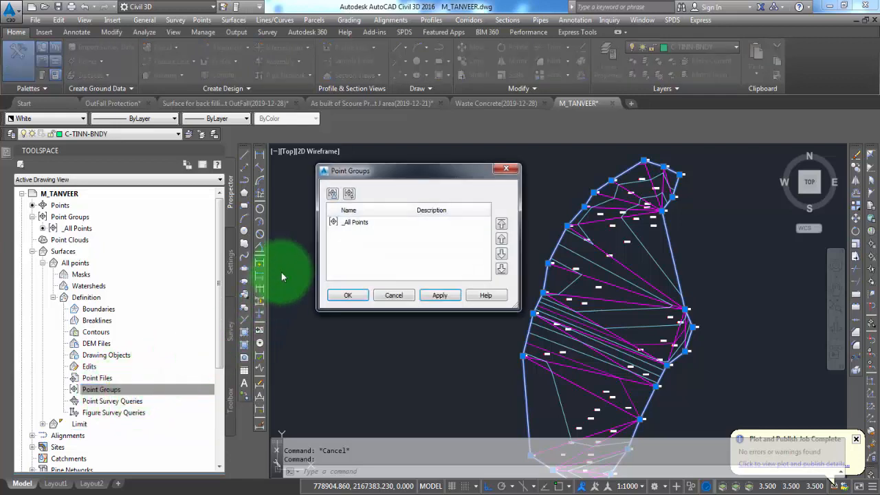
click(356, 223)
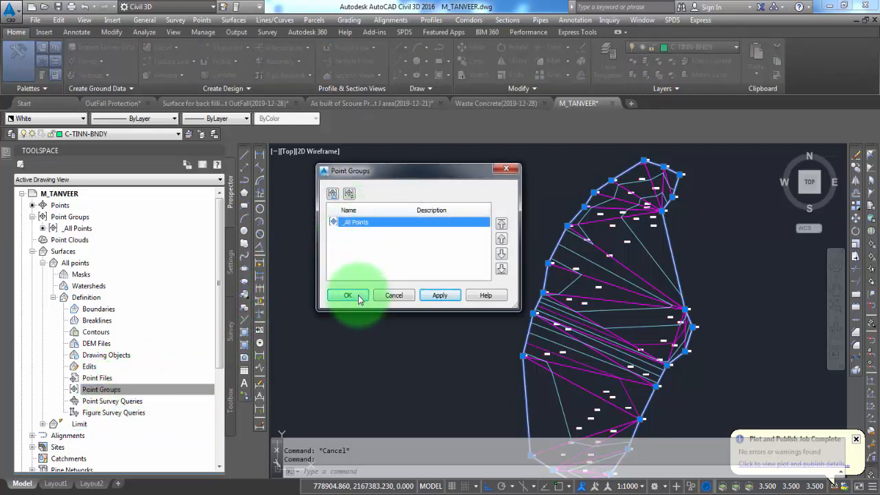
click(347, 295)
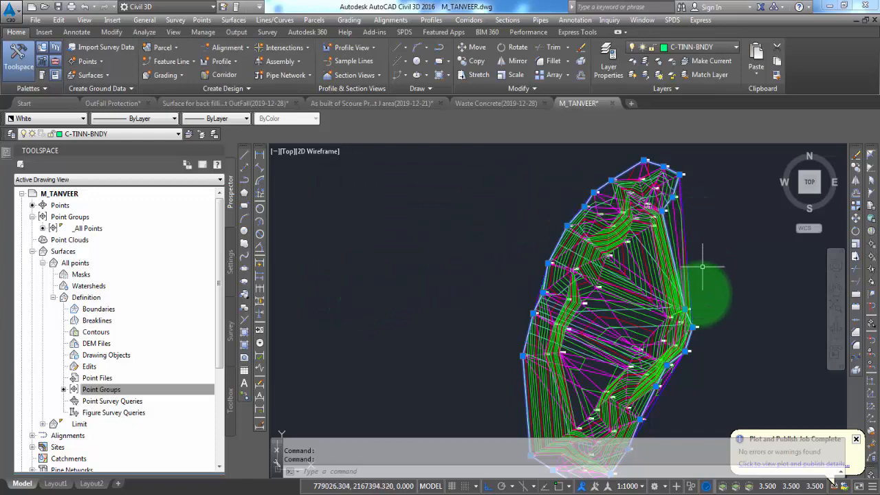
Step: Add the extracted border line to the All points surface as an Outer boundary with non-destructive breakline
middle_drag(545, 362, 536, 266)
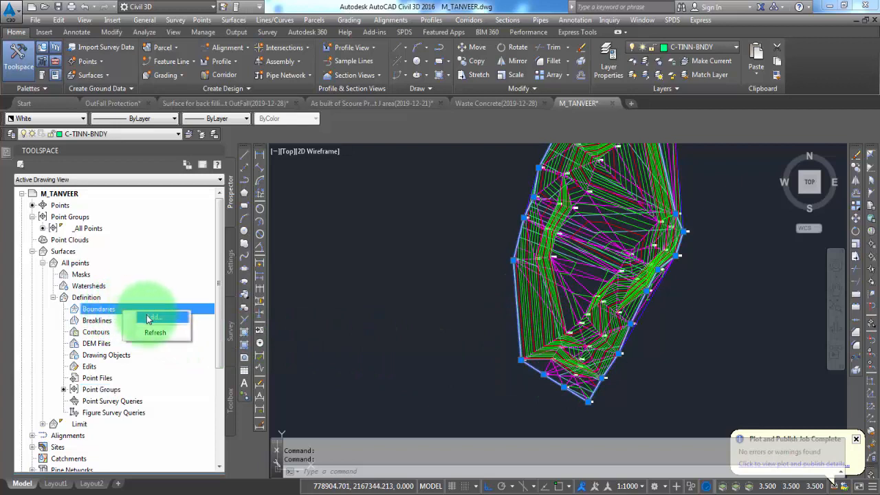
click(146, 315)
click(396, 241)
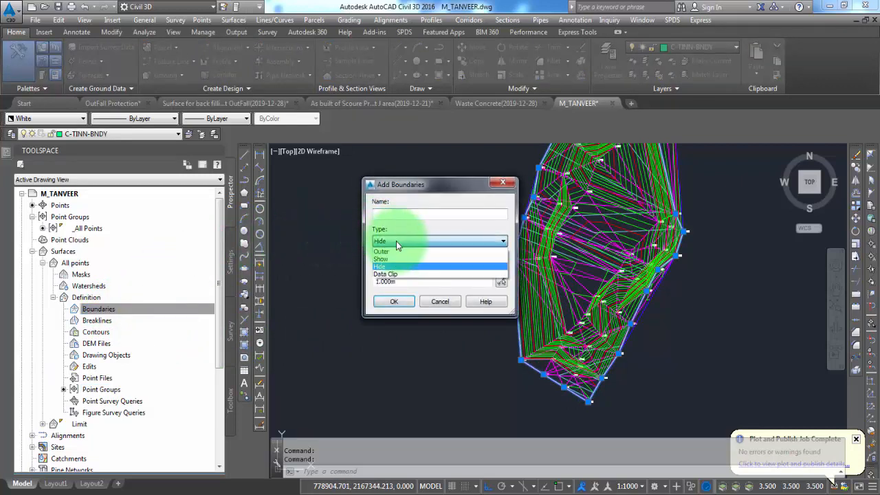
click(397, 252)
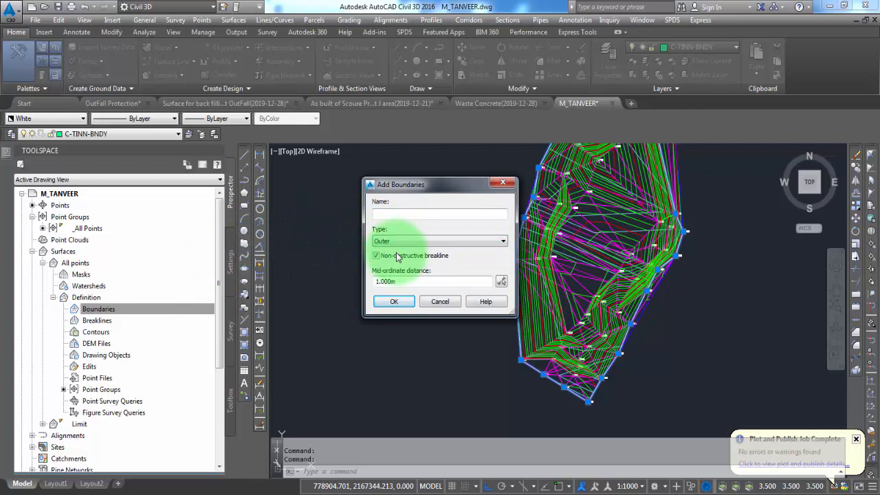
click(402, 301)
Step: Inspect the clipped All points surface and orbit its shaded 3D model in the Object Viewer
mouse_move(655, 181)
middle_down()
mouse_move(606, 241)
mouse_move(595, 277)
middle_up()
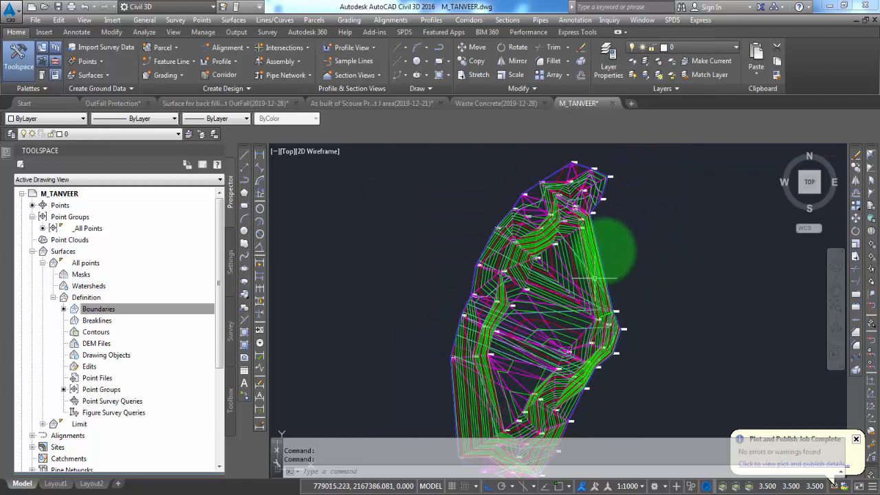
middle_drag(602, 372, 598, 242)
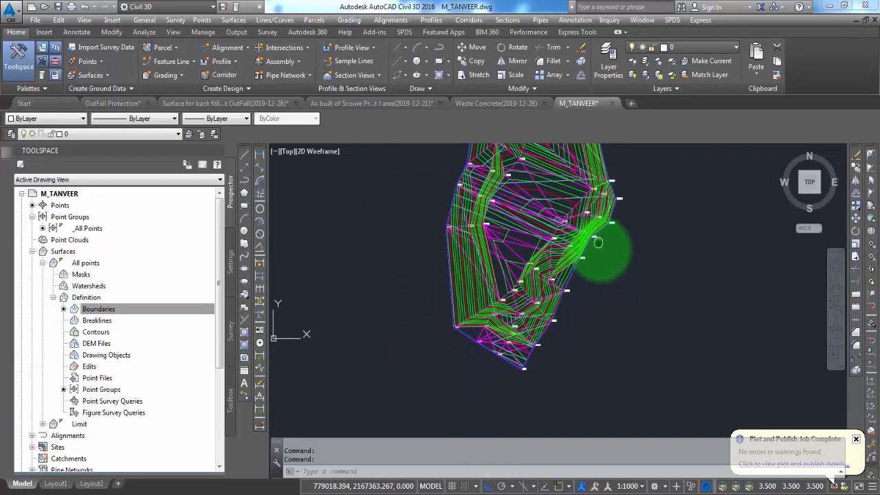
scroll(598, 242, up, 5)
click(607, 281)
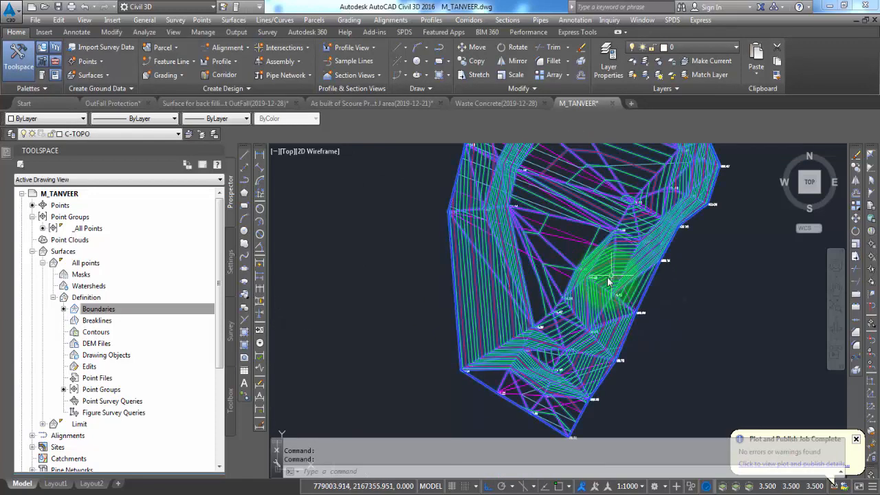
right_click(606, 275)
click(635, 430)
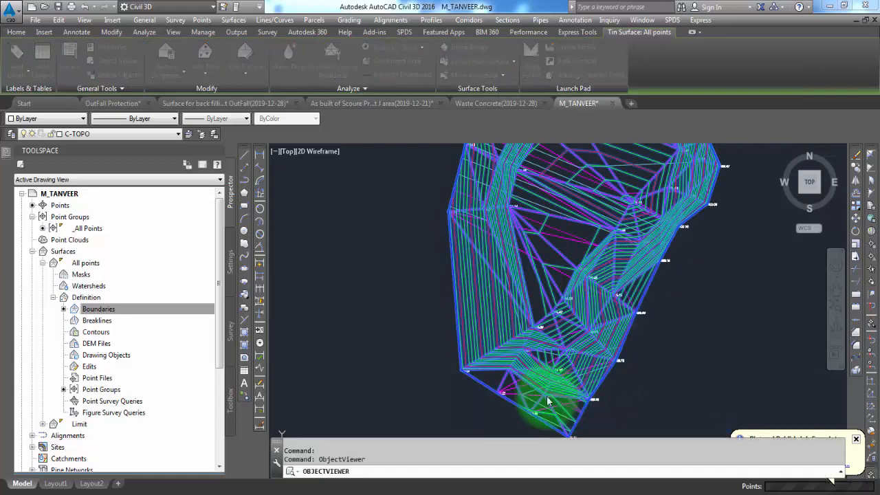
mouse_move(486, 363)
mouse_down()
mouse_move(485, 260)
mouse_move(454, 393)
mouse_move(440, 354)
mouse_move(436, 373)
mouse_move(442, 214)
mouse_move(430, 330)
mouse_up()
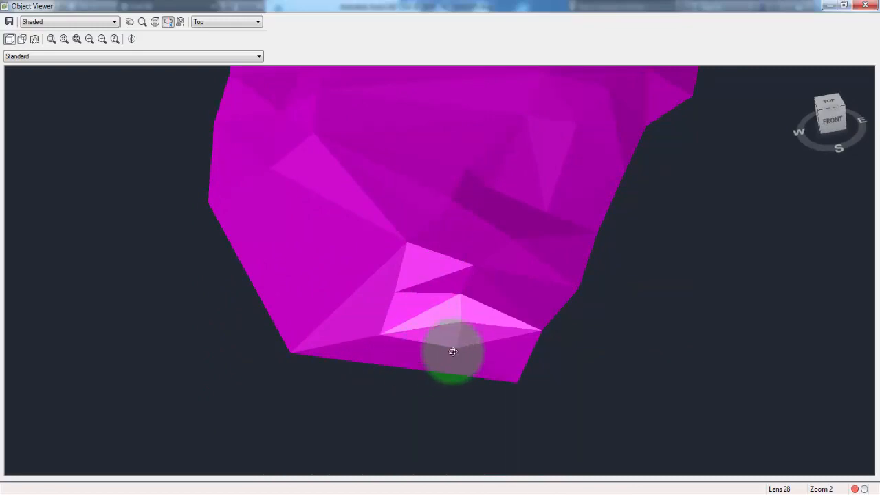
right_click(487, 251)
click(512, 262)
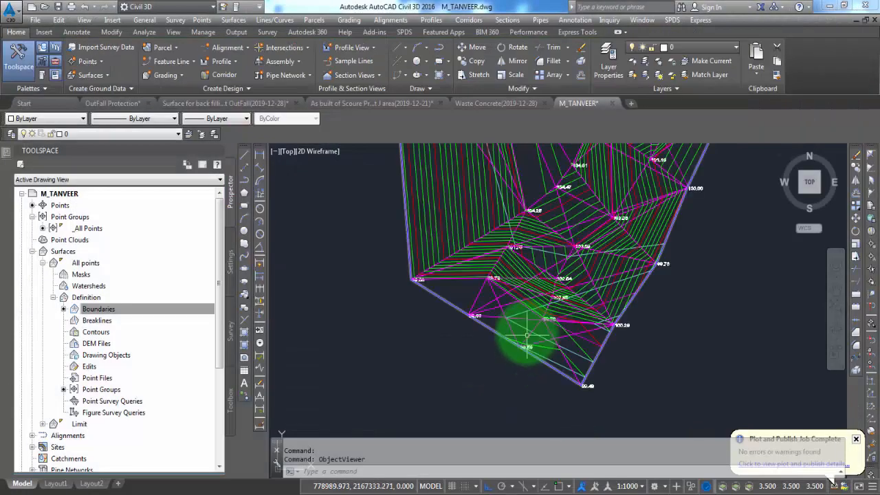
Step: Examine the triangles and contours between the 99.63, 99.59, 99.70 and 99.49 points at the surface's southern tip
scroll(527, 335, up, 4)
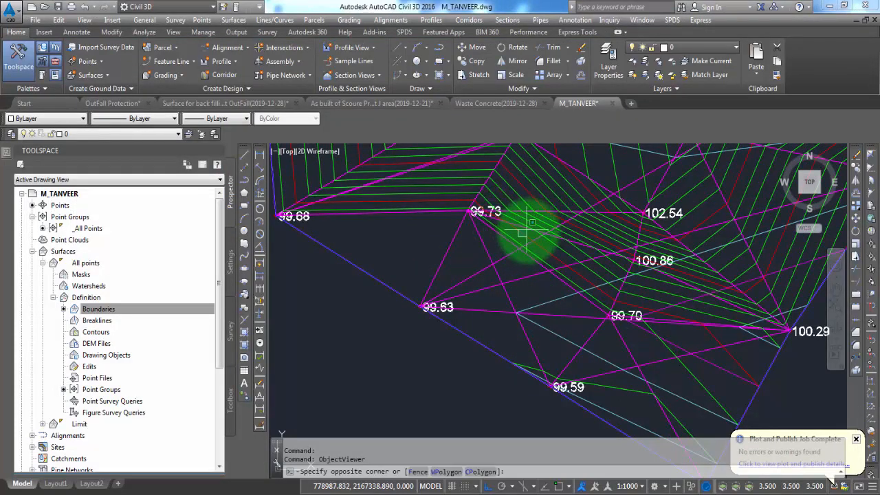
click(517, 311)
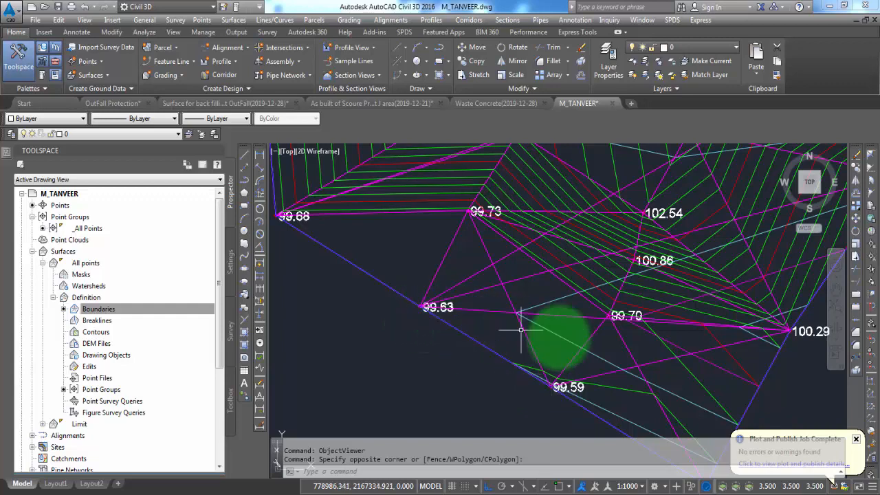
middle_drag(624, 360, 570, 321)
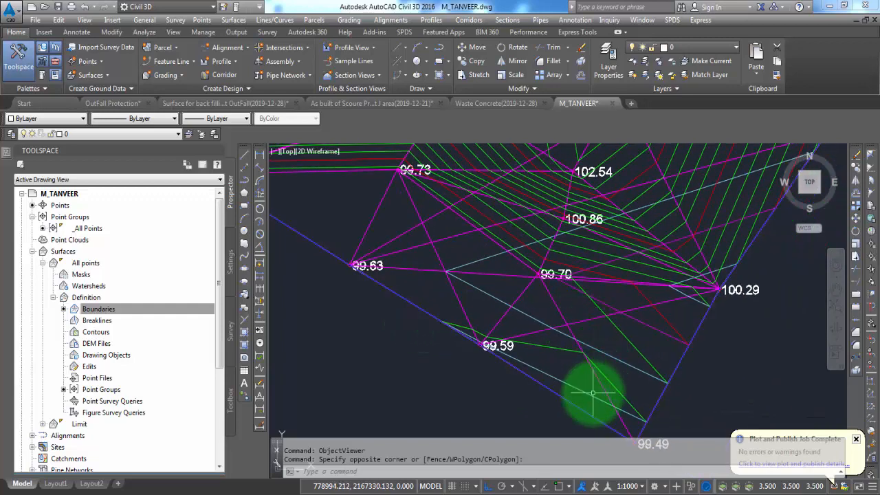
middle_drag(589, 385, 543, 305)
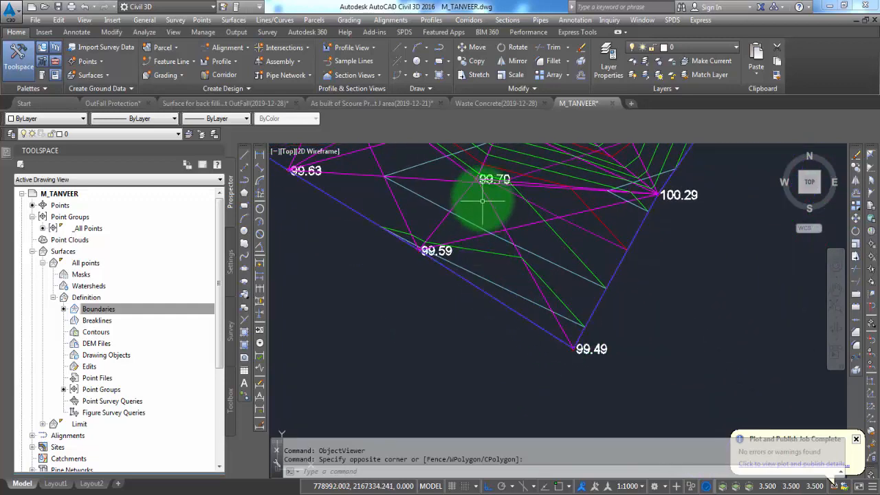
scroll(598, 291, down, 6)
Step: Examine the triangulation and contours around the 101.04, 101.14 and 102.51 points at the surface's northern end
scroll(590, 278, up, 8)
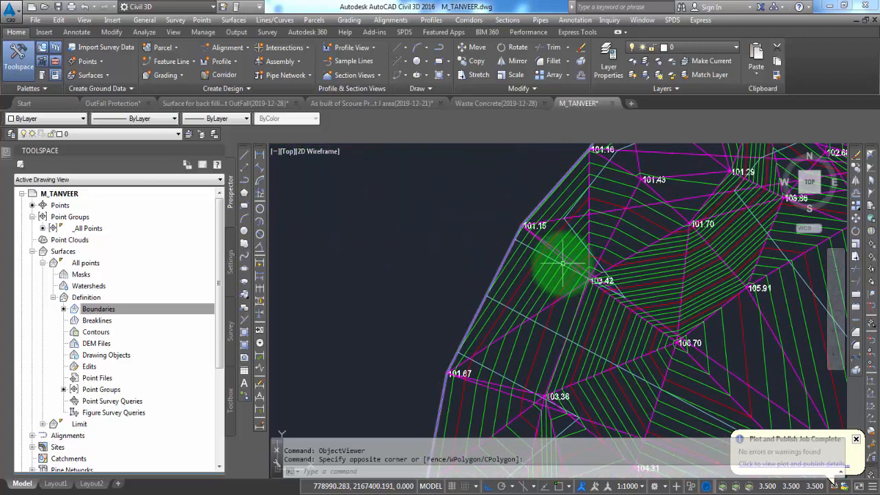
middle_drag(634, 206, 517, 356)
middle_drag(610, 281, 605, 326)
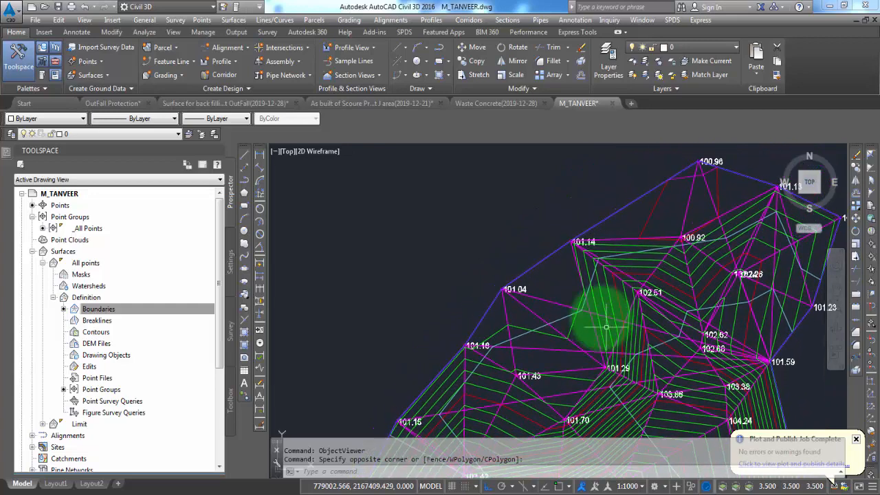
scroll(585, 285, up, 2)
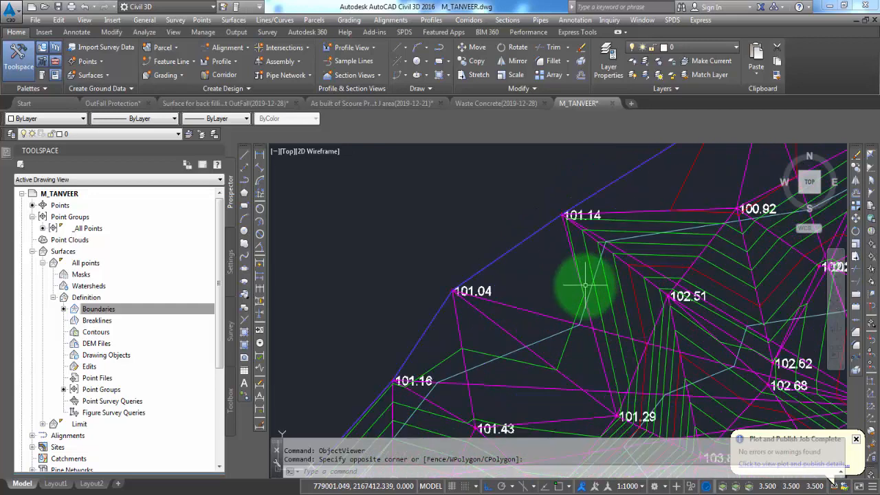
middle_drag(603, 349, 595, 270)
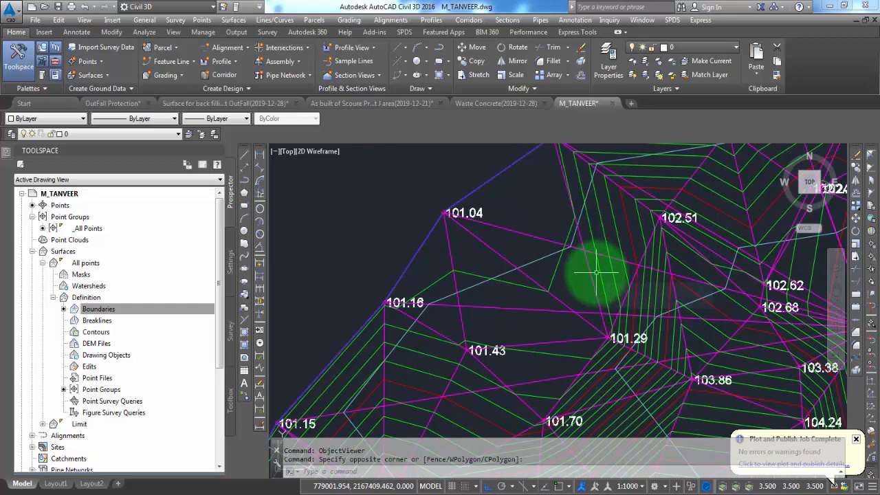
scroll(497, 298, down, 2)
mouse_move(682, 242)
middle_down()
mouse_move(620, 307)
mouse_move(610, 339)
middle_up()
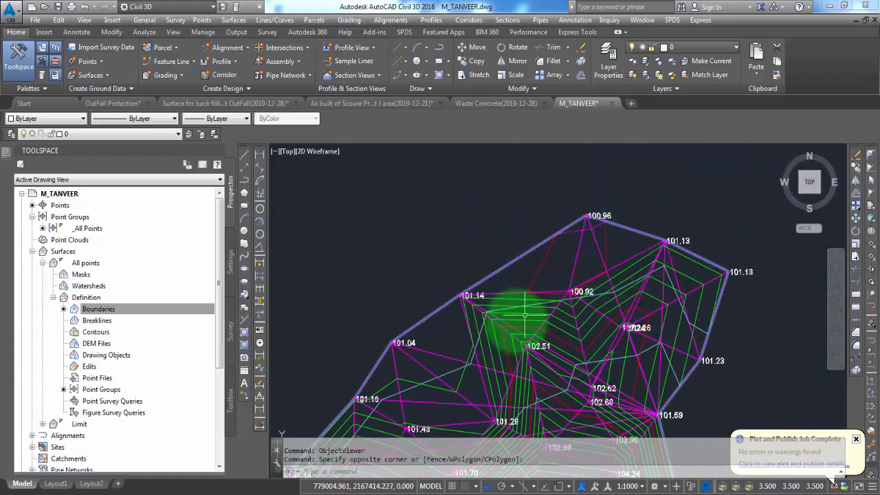
middle_drag(505, 328, 577, 256)
scroll(538, 296, up, 2)
scroll(534, 298, down, 2)
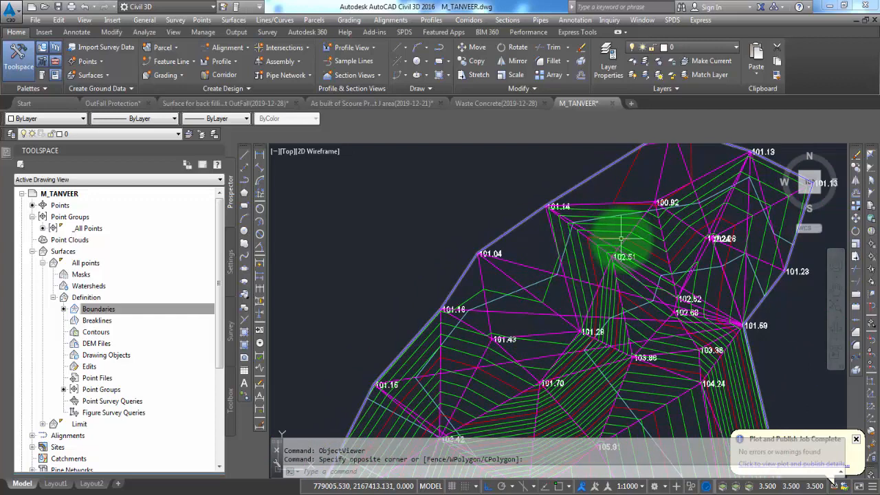
Step: Review the All points surface triangulation from the southern end back up along its western side
scroll(551, 326, down, 4)
middle_drag(558, 348, 541, 283)
mouse_move(532, 326)
middle_down()
mouse_move(527, 256)
mouse_move(523, 273)
middle_up()
scroll(506, 255, up, 4)
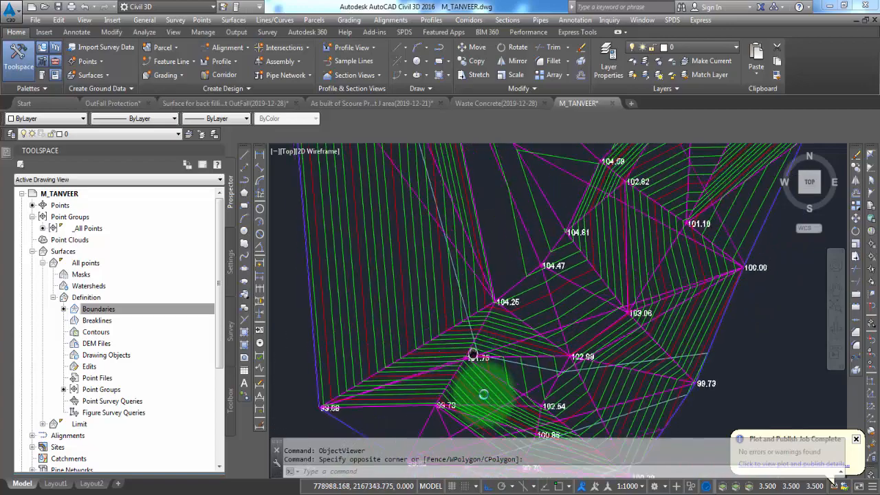
scroll(481, 344, down, 3)
middle_drag(507, 220, 505, 311)
scroll(507, 313, up, 2)
middle_drag(520, 268, 527, 406)
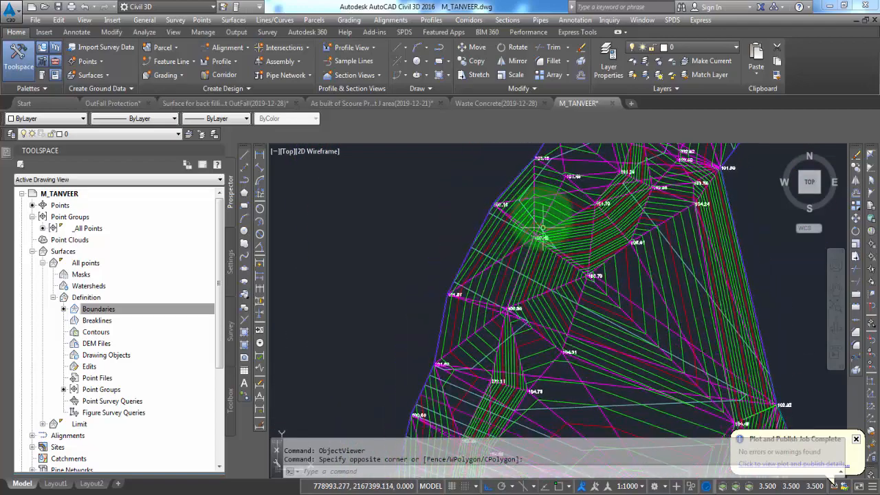
Step: Inspect the All points surface's shaded 3D model from several angles in the Object Viewer, and close the viewer
middle_drag(556, 253, 572, 342)
scroll(627, 195, up, 2)
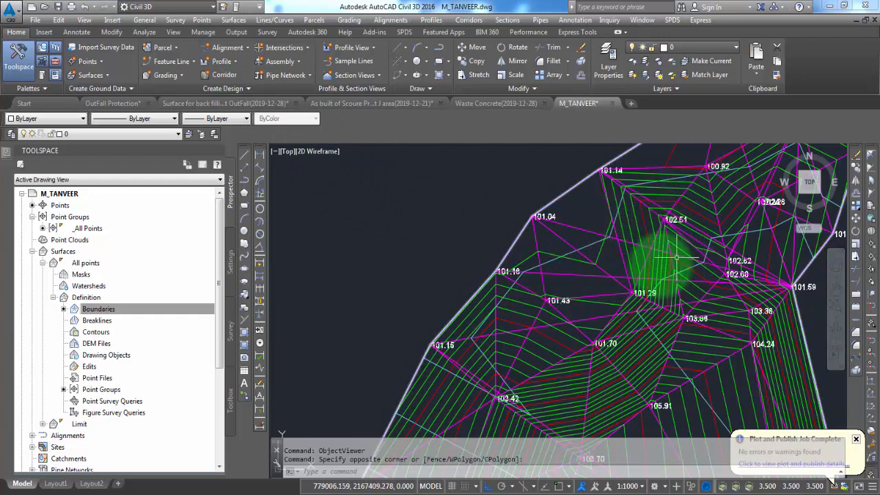
mouse_move(579, 376)
middle_down()
mouse_move(614, 330)
mouse_move(585, 353)
mouse_move(580, 285)
middle_up()
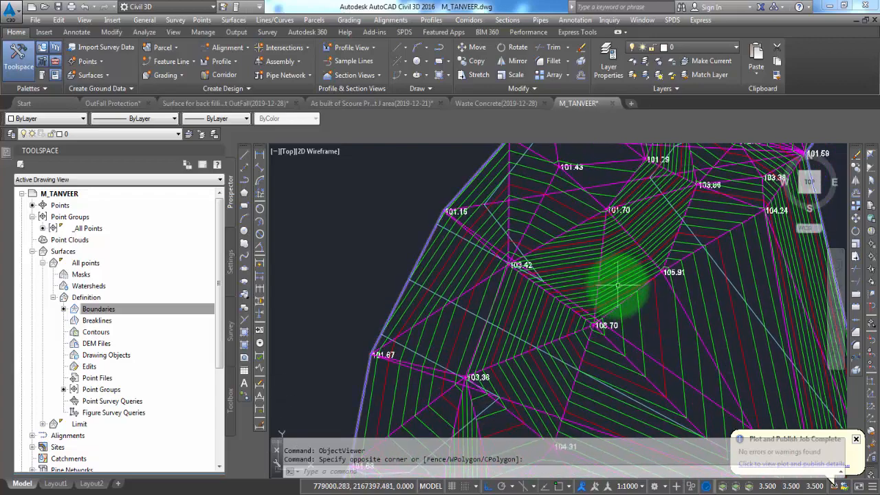
click(618, 268)
right_click(631, 272)
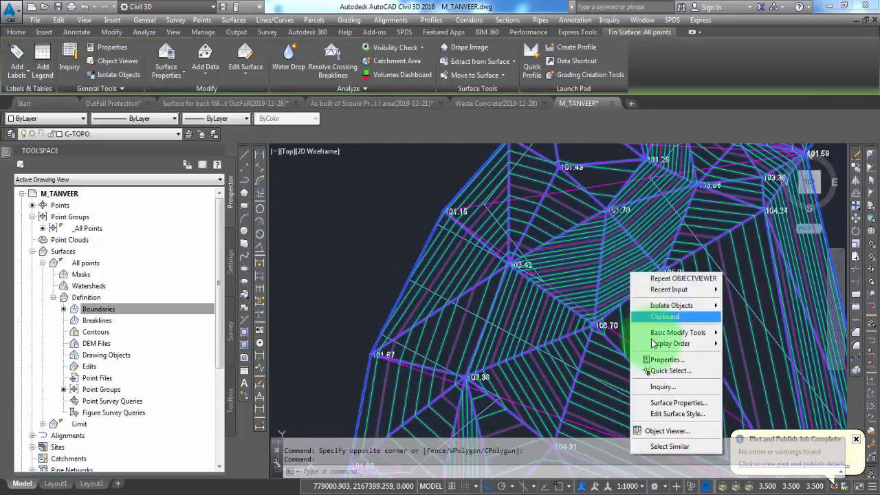
click(657, 431)
mouse_move(451, 374)
mouse_down()
mouse_move(463, 304)
mouse_move(440, 320)
mouse_move(460, 286)
mouse_move(459, 264)
mouse_move(477, 291)
mouse_move(489, 287)
mouse_move(381, 222)
mouse_move(378, 297)
mouse_up()
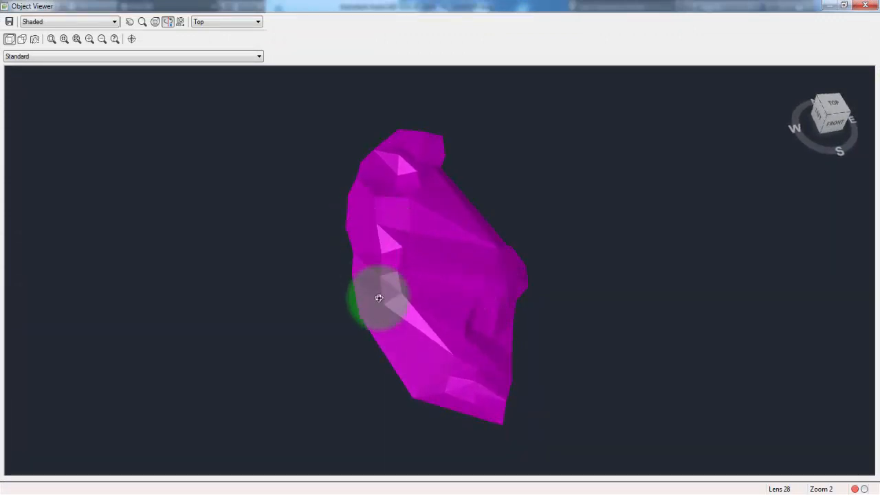
mouse_move(403, 349)
mouse_down()
mouse_move(391, 248)
mouse_move(338, 238)
mouse_move(338, 260)
mouse_move(369, 316)
mouse_up()
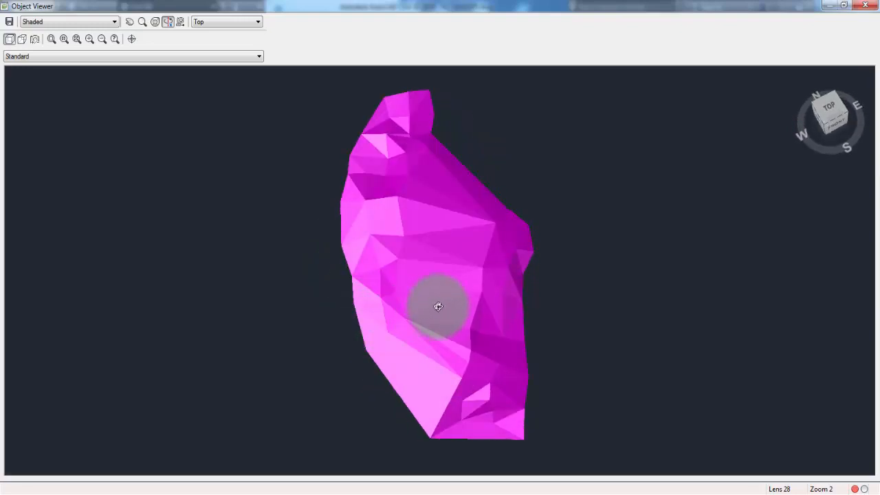
drag(436, 298, 436, 224)
right_click(444, 232)
click(455, 228)
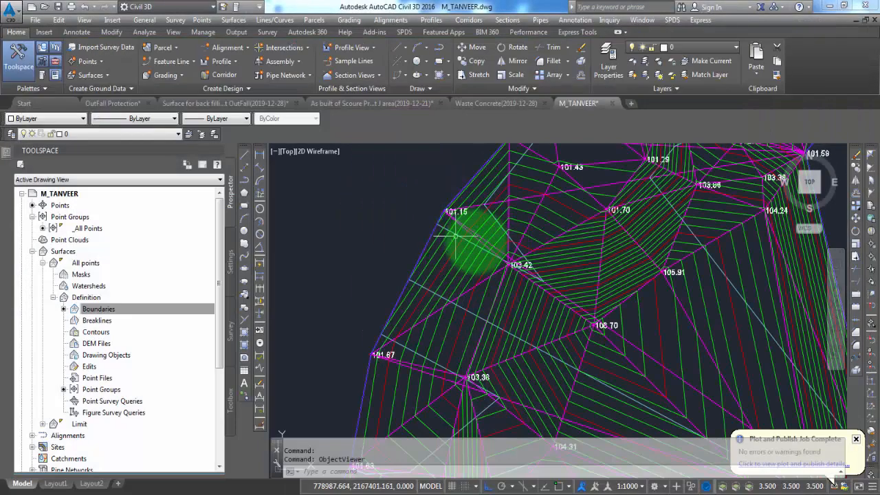
Step: Examine the triangulation and contours around the 102.51, 102.62 and 101.59 points near the surface's northern end
scroll(638, 175, up, 4)
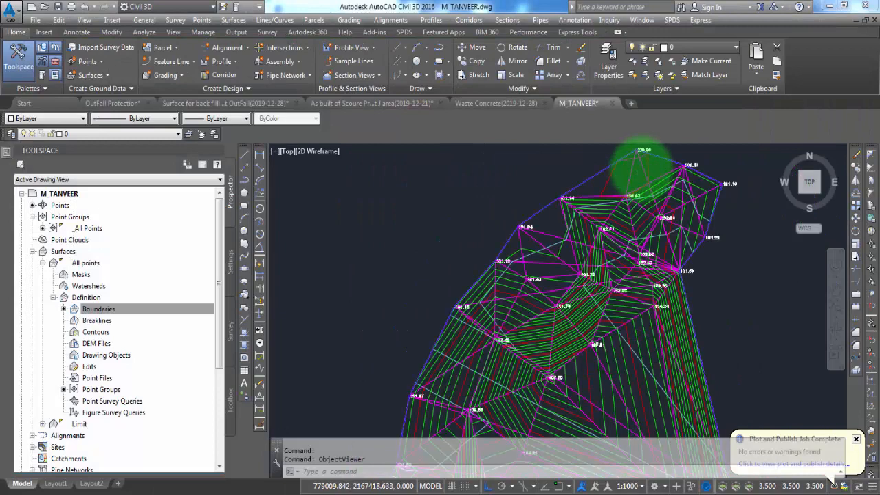
scroll(649, 212, up, 4)
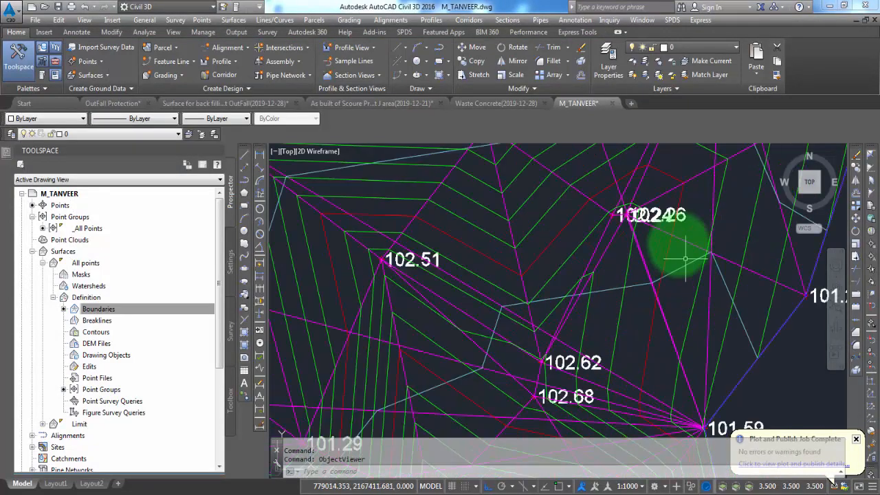
scroll(656, 214, down, 2)
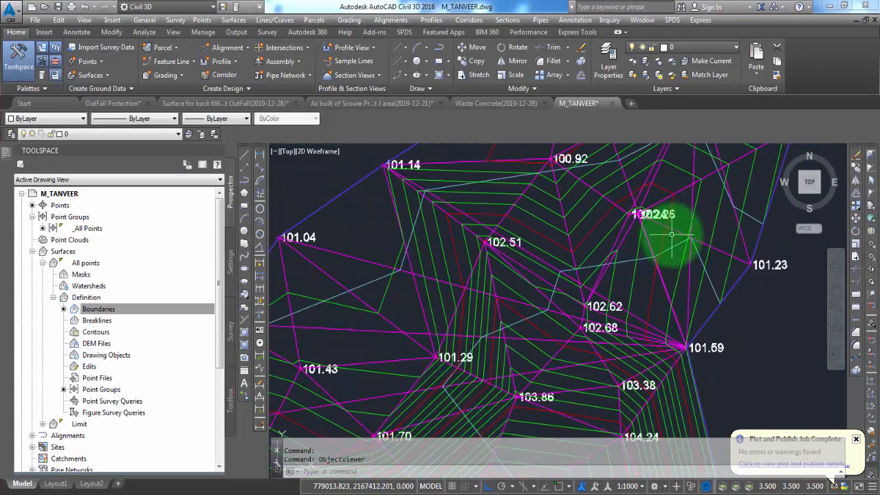
scroll(672, 236, down, 4)
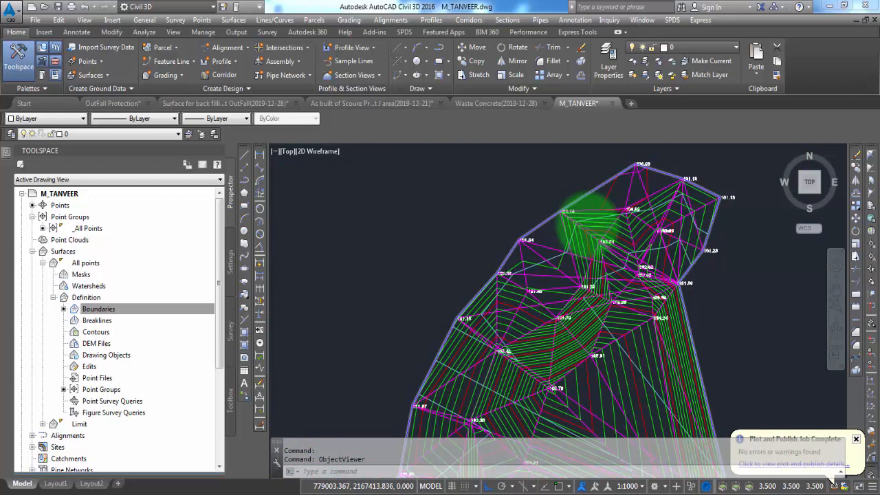
scroll(580, 242, up, 4)
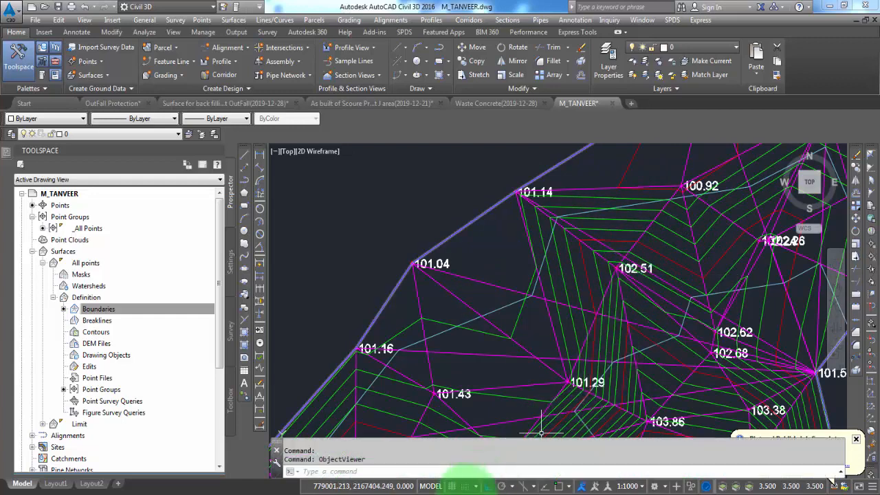
click(461, 494)
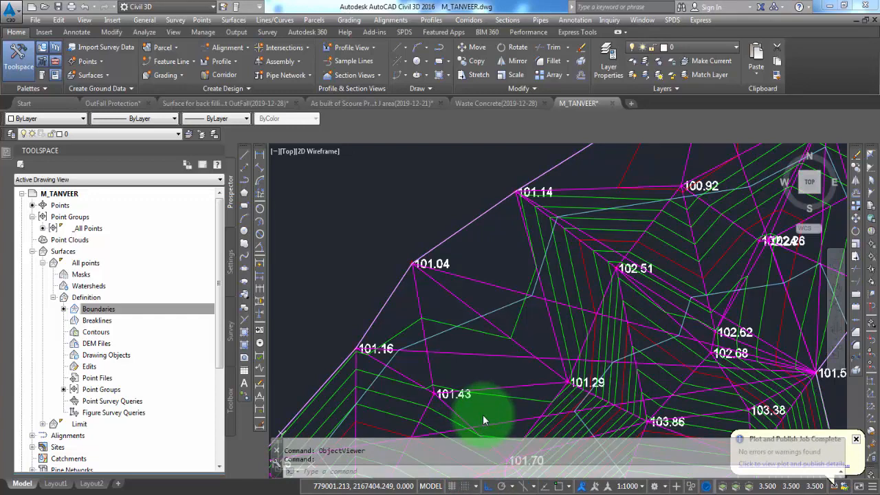
click(482, 415)
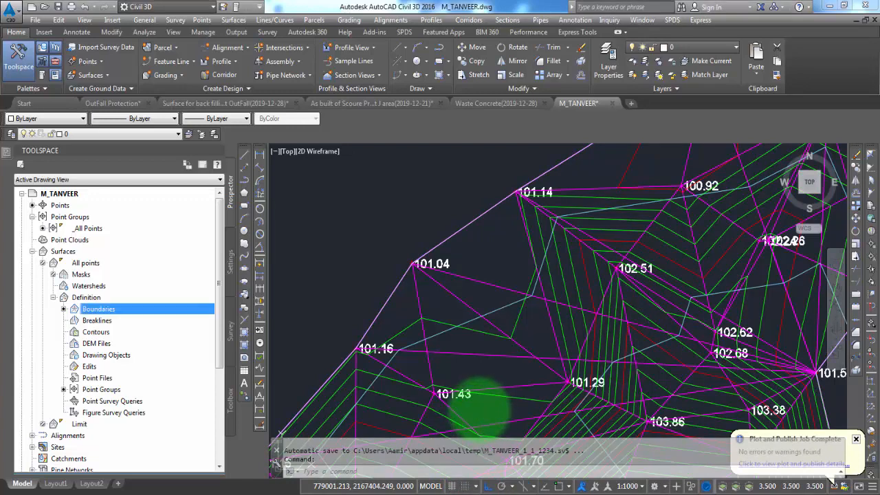
Step: Start a new TIN volume surface in the Volumes Dashboard and name it "volume"
click(145, 33)
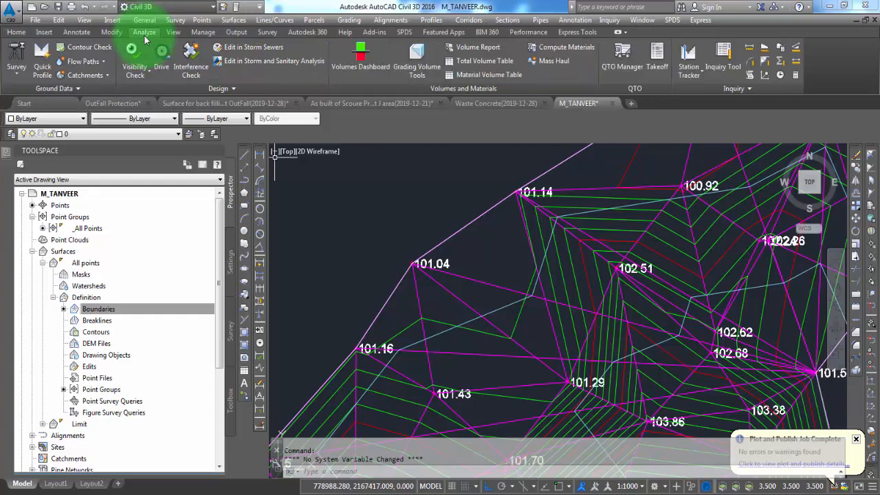
click(358, 55)
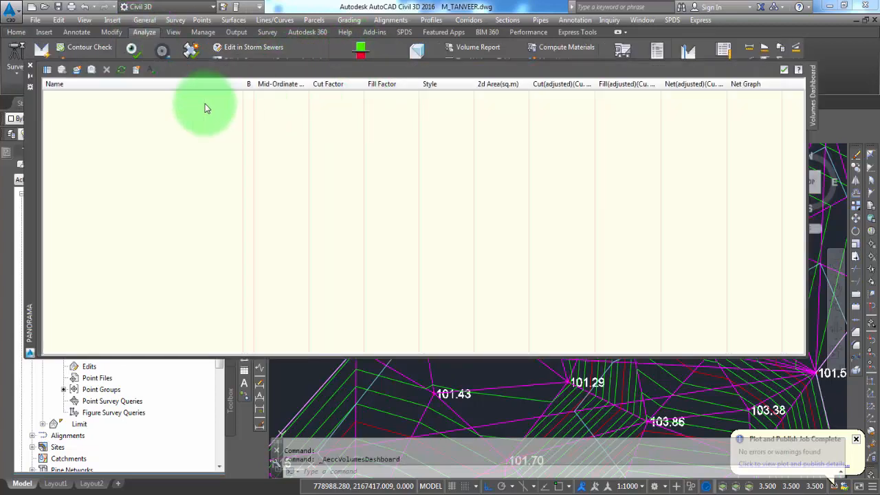
click(77, 71)
click(488, 204)
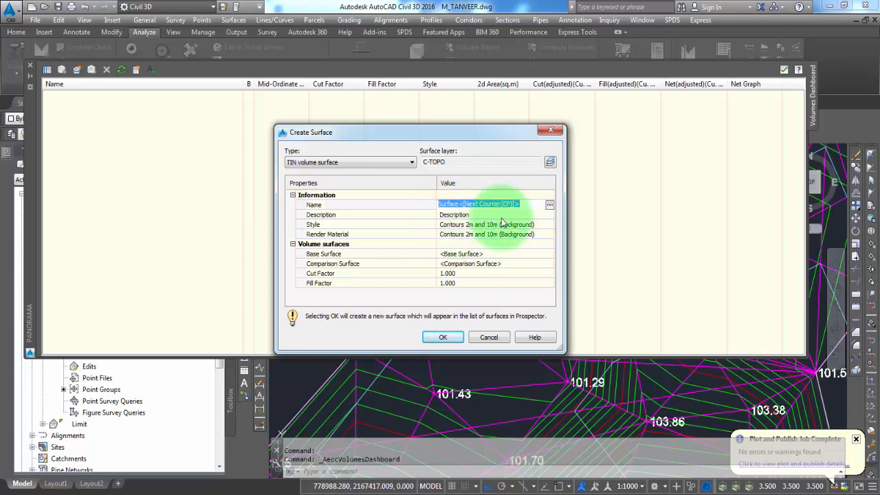
text(volumer)
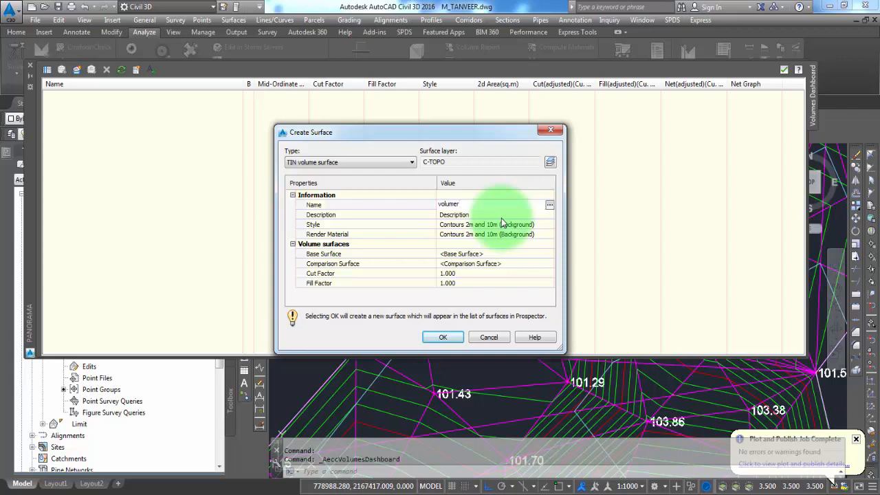
key(BackSpace)
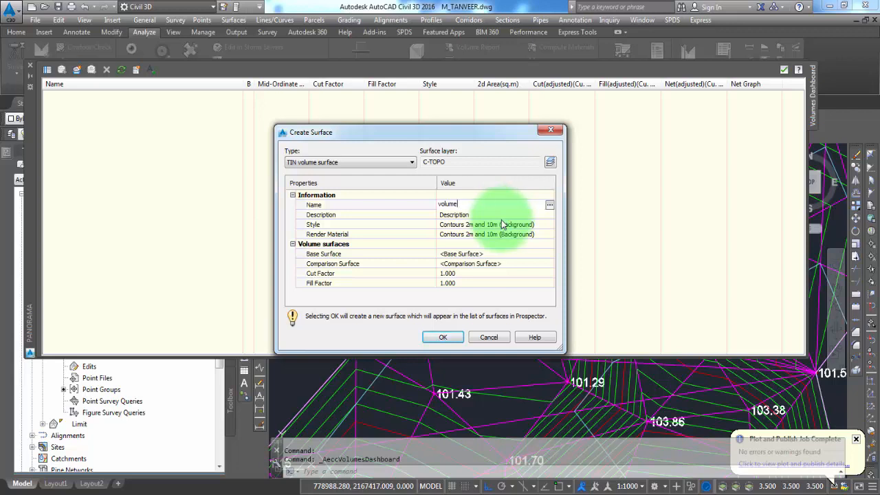
Step: Set the new volume surface's style to _No Display
click(550, 225)
click(551, 302)
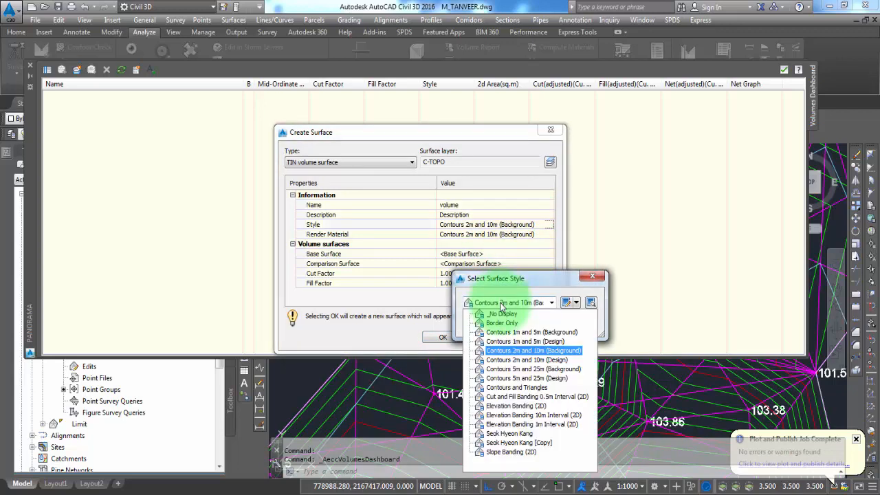
click(501, 317)
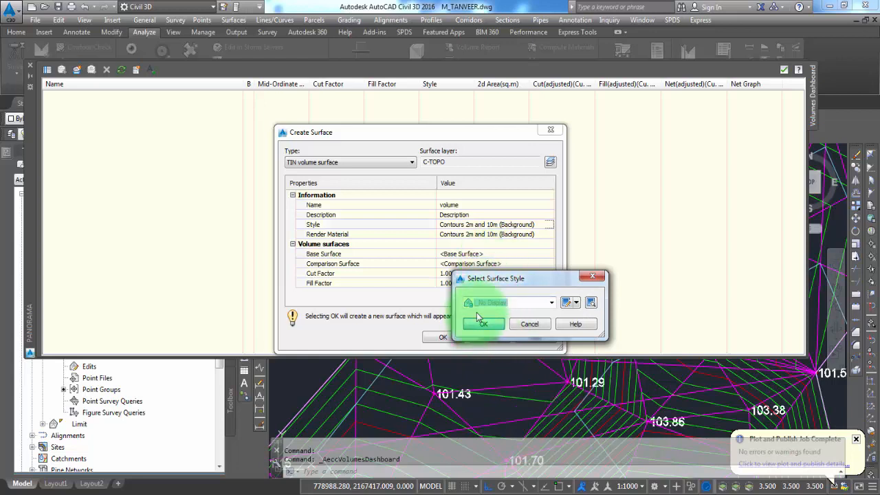
click(485, 324)
Step: Assign Limit as the base surface and All points as the comparison surface, and create the volume surface
click(460, 254)
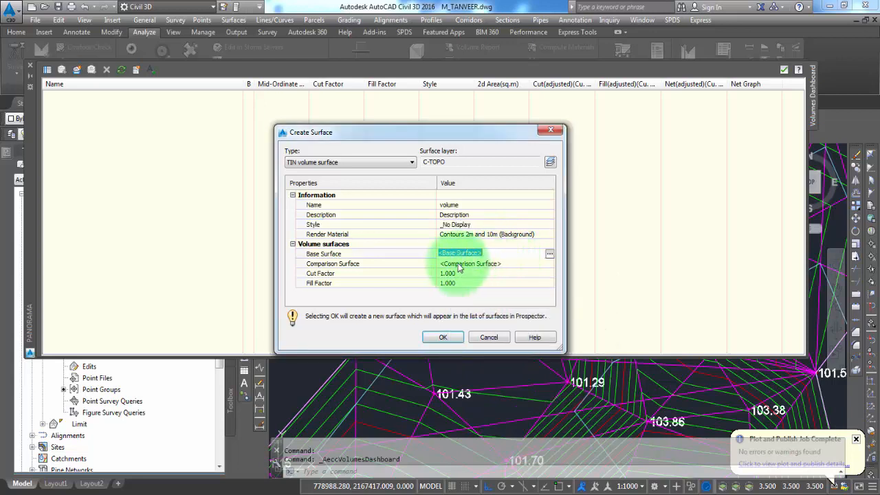
click(550, 254)
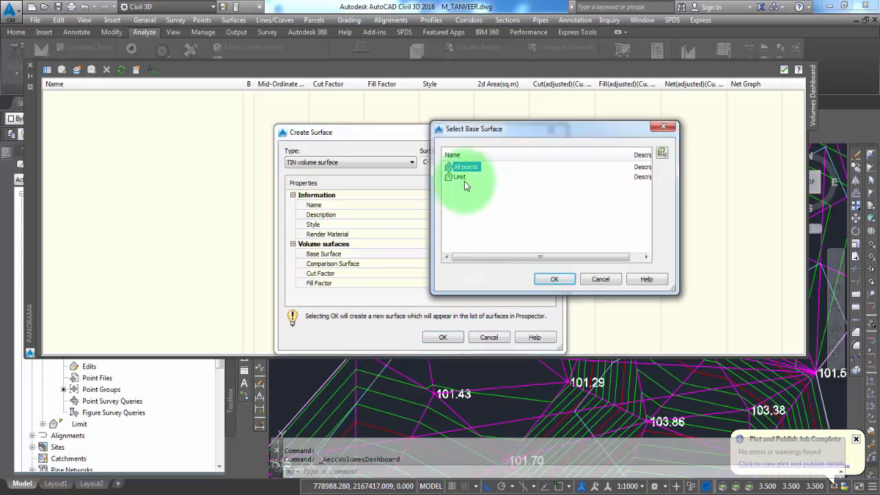
click(462, 178)
click(554, 278)
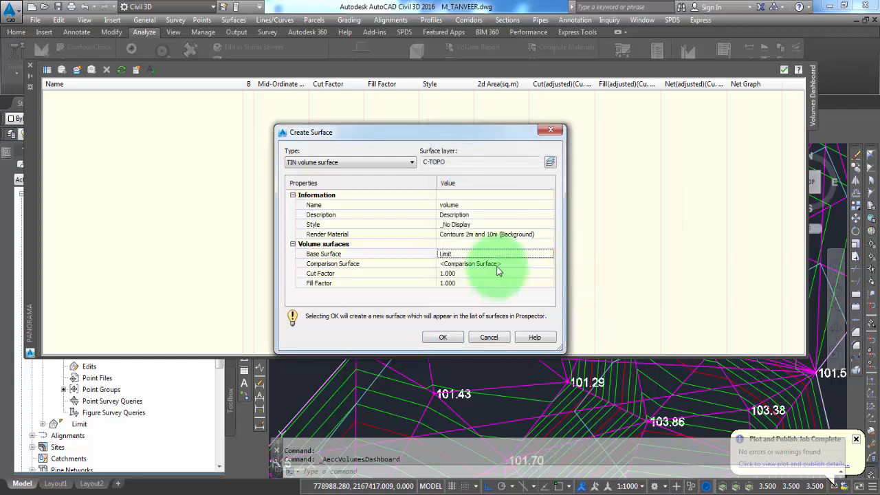
click(519, 263)
click(549, 264)
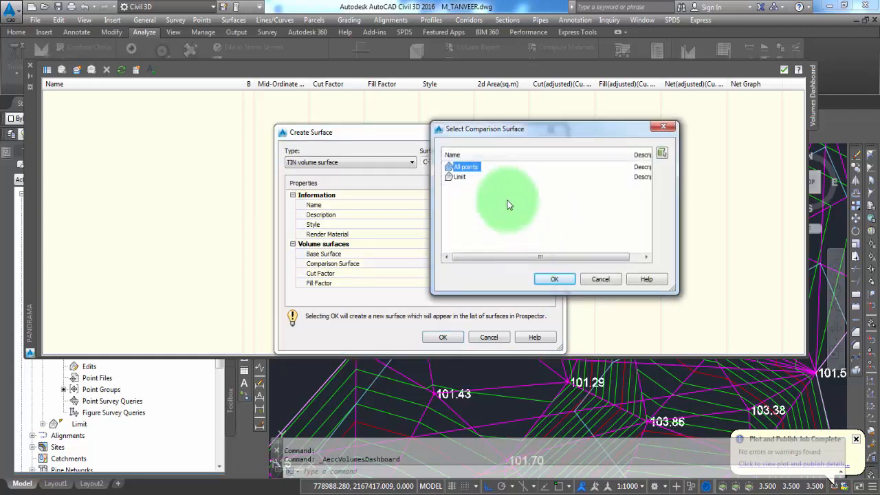
click(554, 279)
click(444, 336)
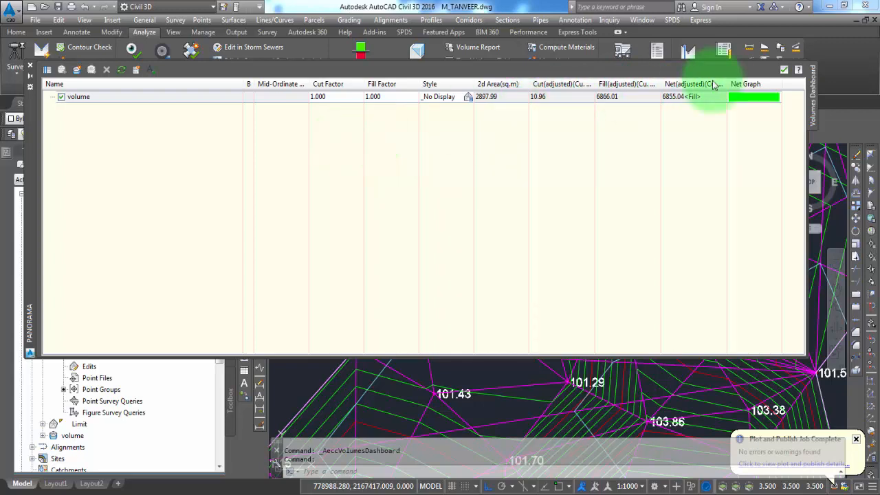
Step: Insert the Cut/Fill Summary into the drawing below the surface, and close the cut/fill report and the Volumes Dashboard
click(151, 70)
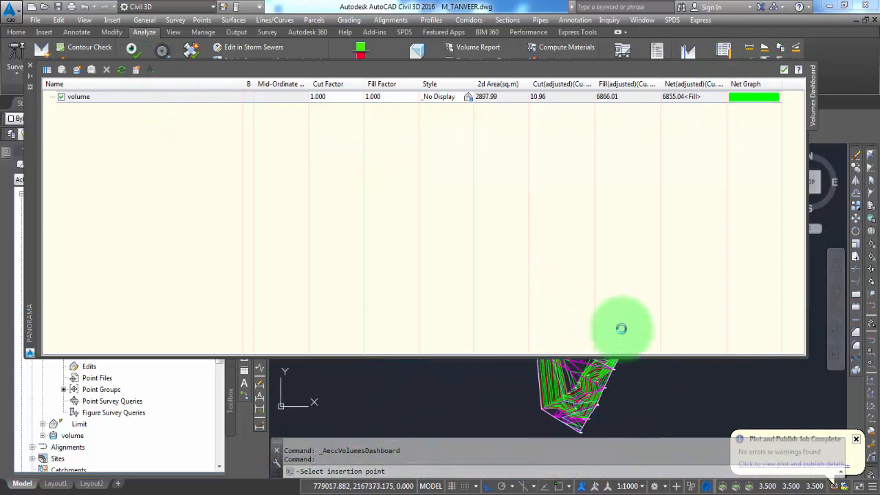
click(551, 420)
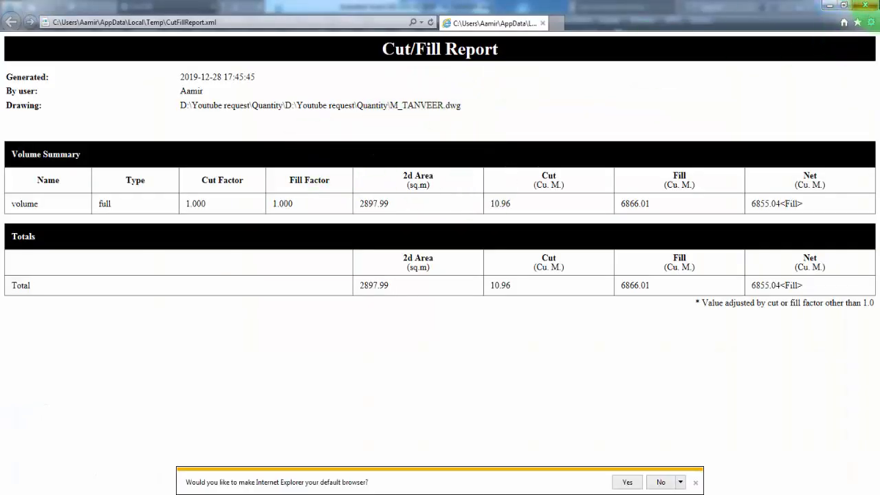
click(866, 6)
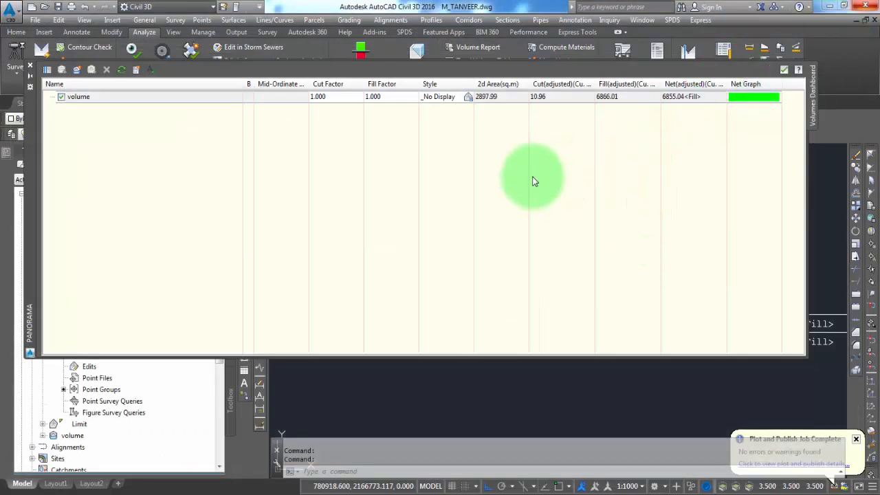
click(783, 72)
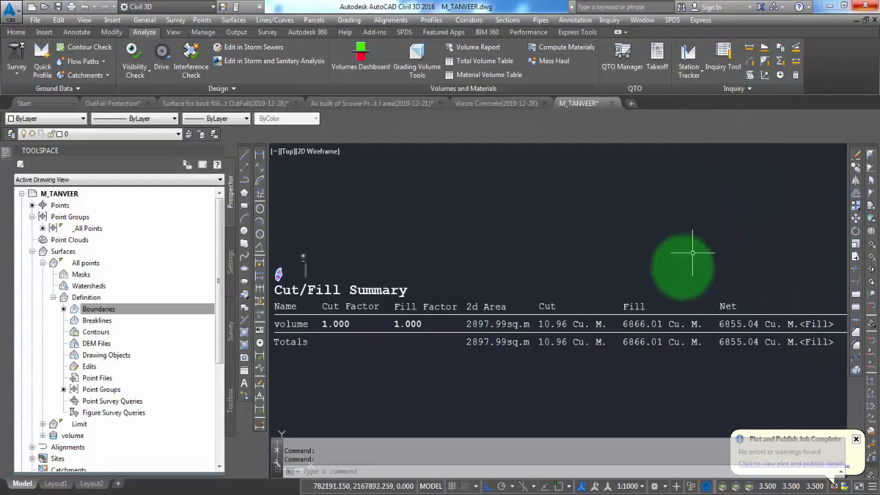
Step: Scale the Cut/Fill Summary table by a factor of .05 from a base point near its title
scroll(468, 320, down, 3)
scroll(382, 306, up, 5)
scroll(492, 359, up, 2)
click(475, 314)
click(418, 283)
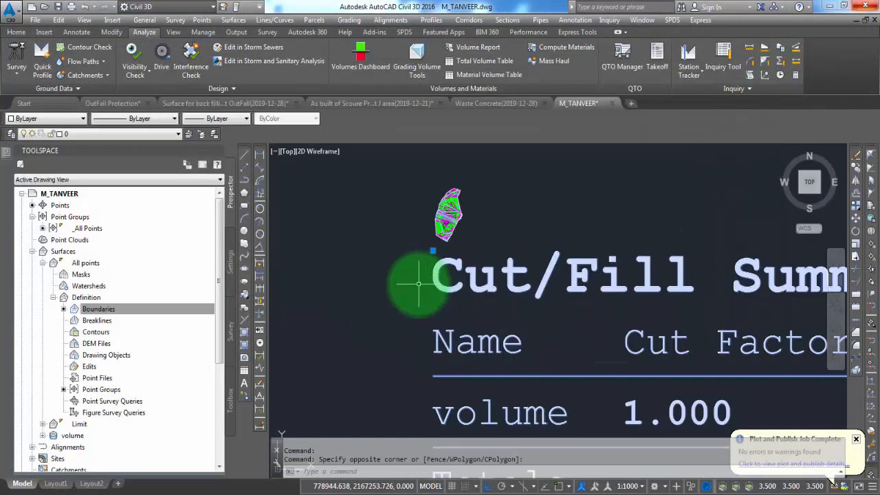
text(sc)
key(Return)
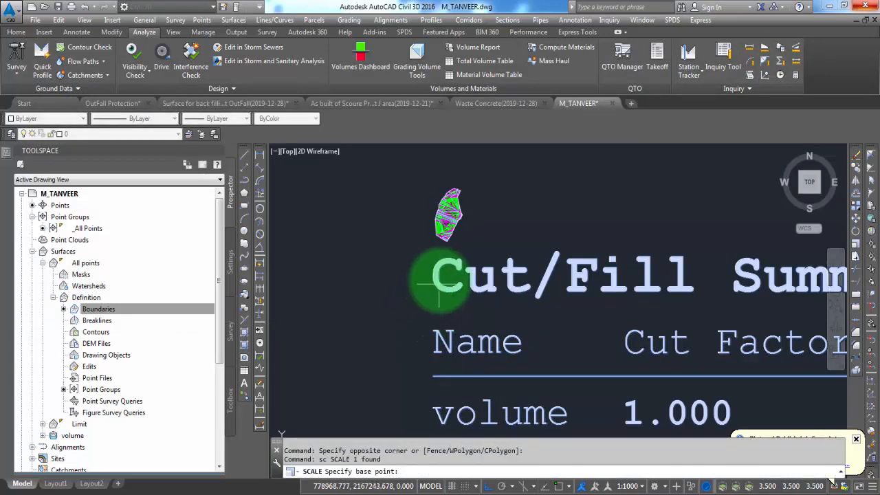
click(440, 264)
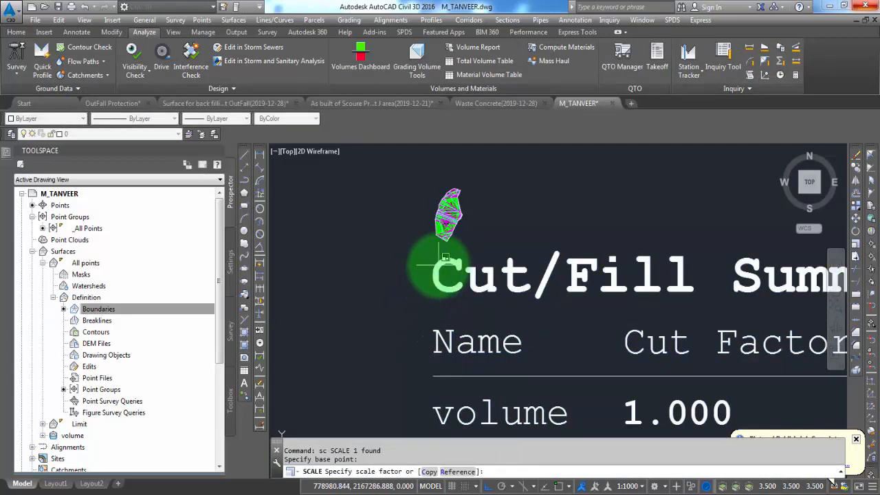
text(.05)
key(Return)
Step: Move the scaled Cut/Fill Summary table up and to the left, close beneath the surface's southern tip
click(511, 319)
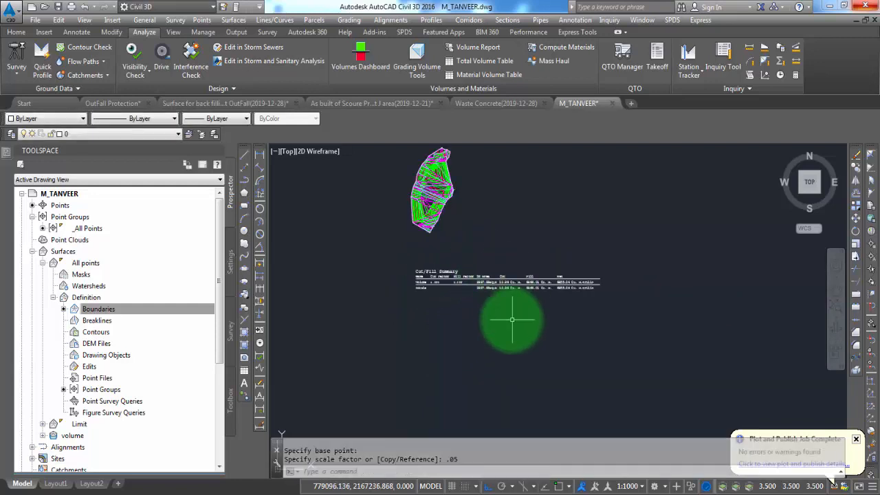
click(457, 275)
text(m)
key(Return)
click(456, 321)
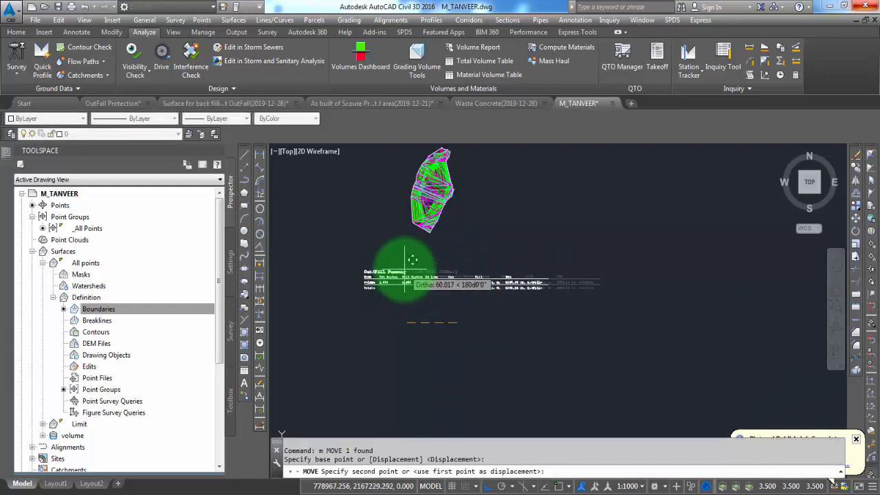
click(396, 279)
scroll(468, 261, up, 8)
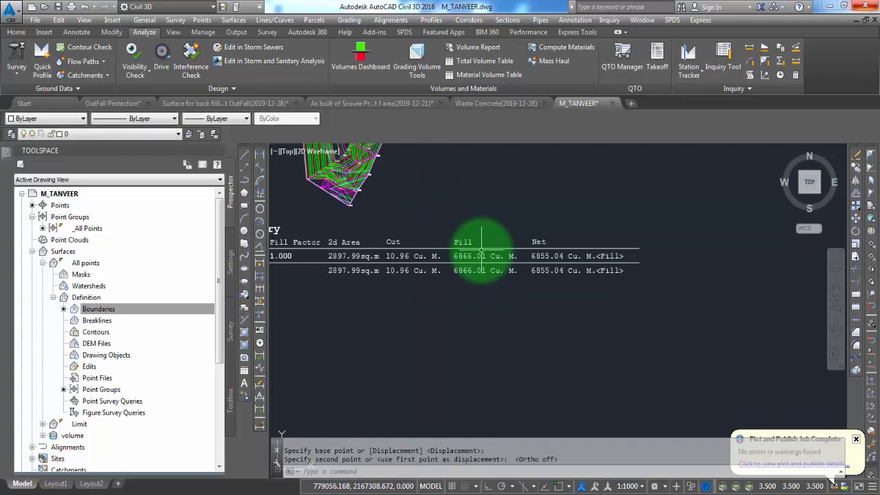
Step: Draw a rectangle around the Fill column of the Cut/Fill Summary table, enclosing its heading and both volume rows
text(rec)
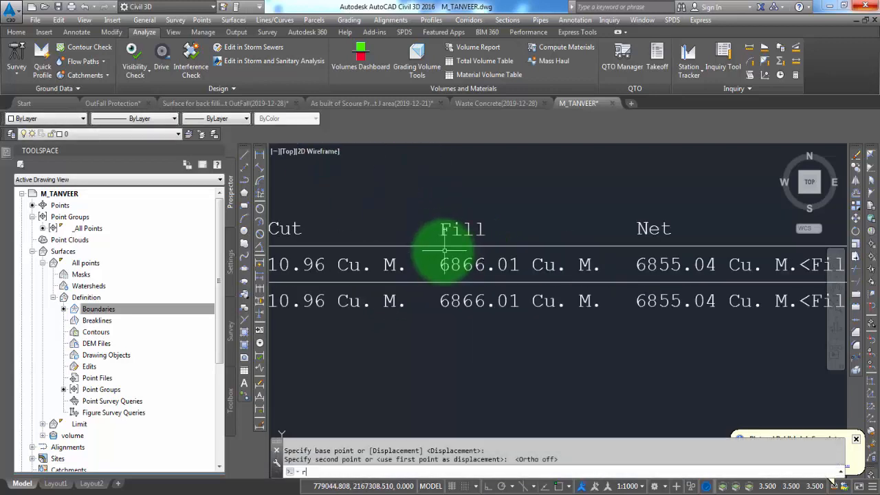
key(Return)
click(432, 214)
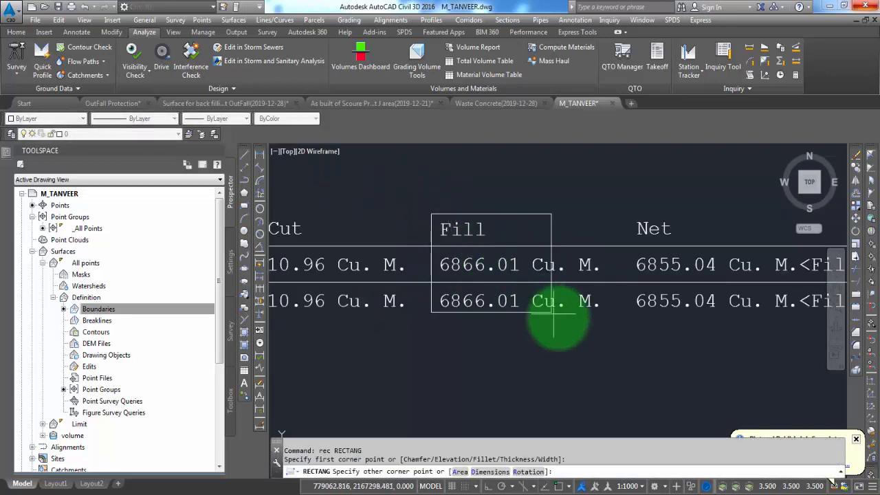
click(604, 328)
Step: Set the color of the rectangle around the Fill column to magenta and thicken its outline with a global width
click(491, 220)
click(484, 205)
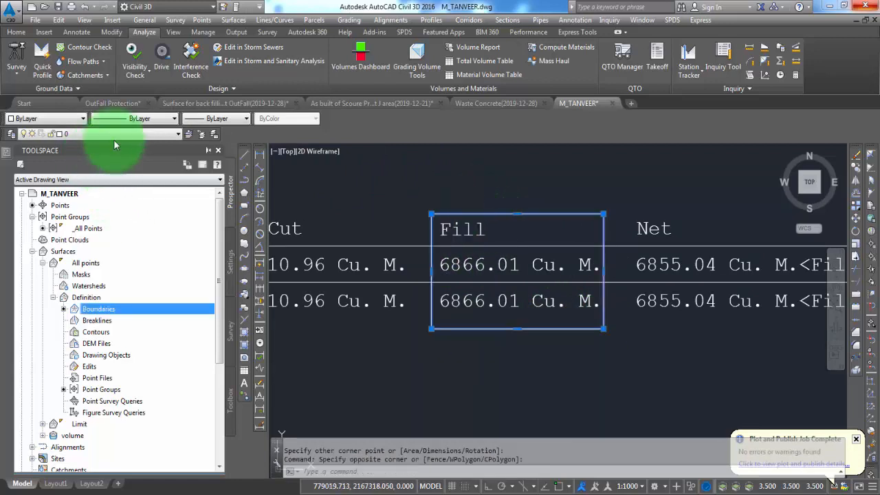
click(42, 119)
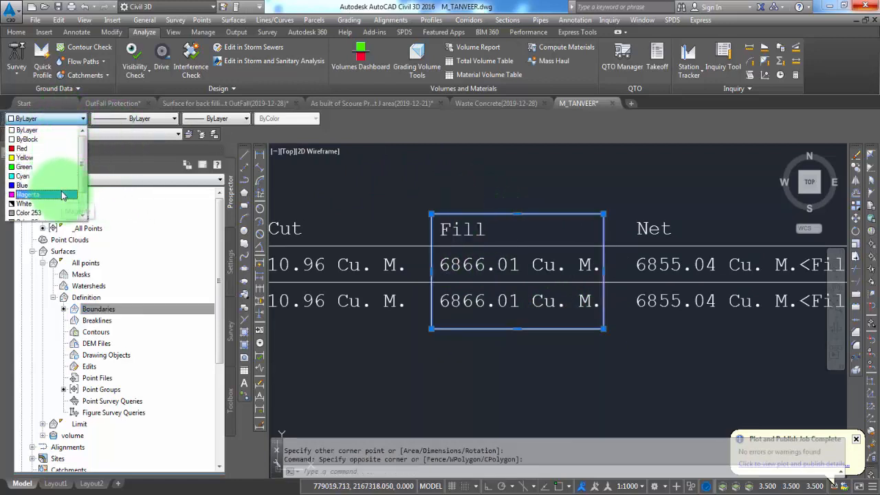
click(62, 195)
key(Escape)
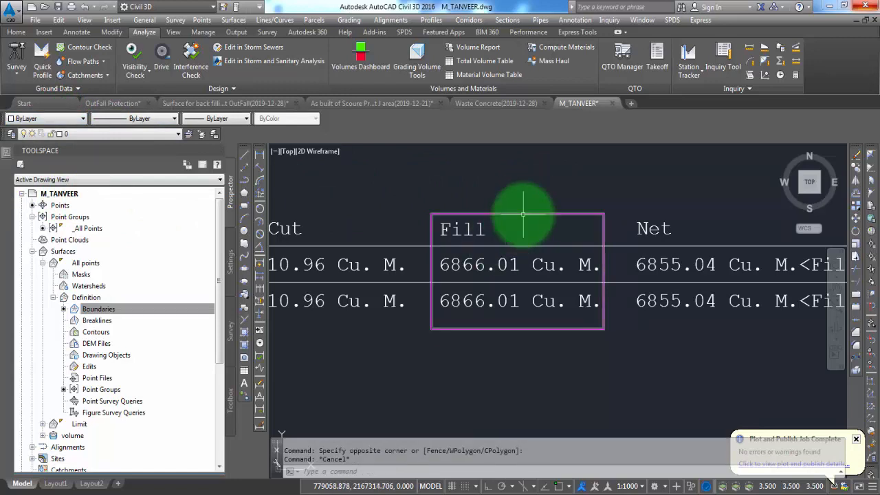
mouse_move(7, 154)
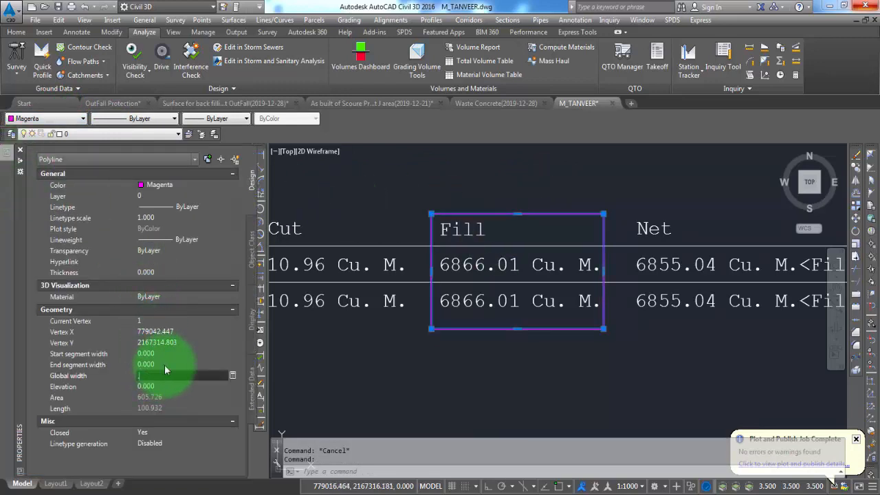
key(Escape)
Step: Turn off the visibility of Triangles in the plan display of the All points surface's style
scroll(568, 313, down, 4)
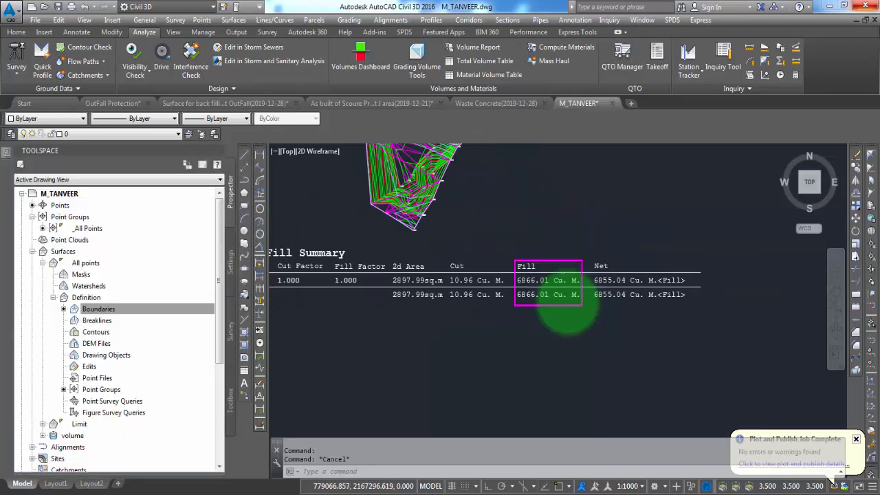
scroll(568, 303, down, 4)
scroll(480, 225, up, 4)
scroll(512, 231, up, 2)
middle_drag(569, 255, 527, 311)
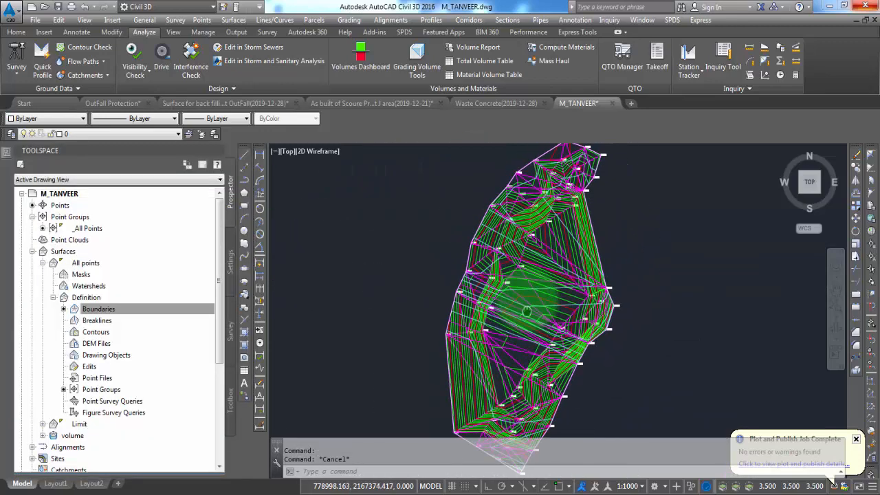
scroll(543, 282, up, 3)
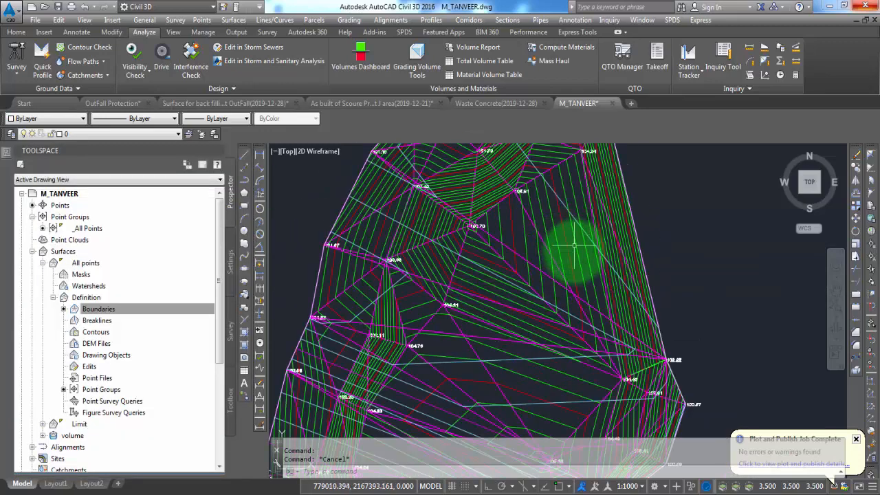
click(523, 268)
click(530, 275)
right_click(537, 274)
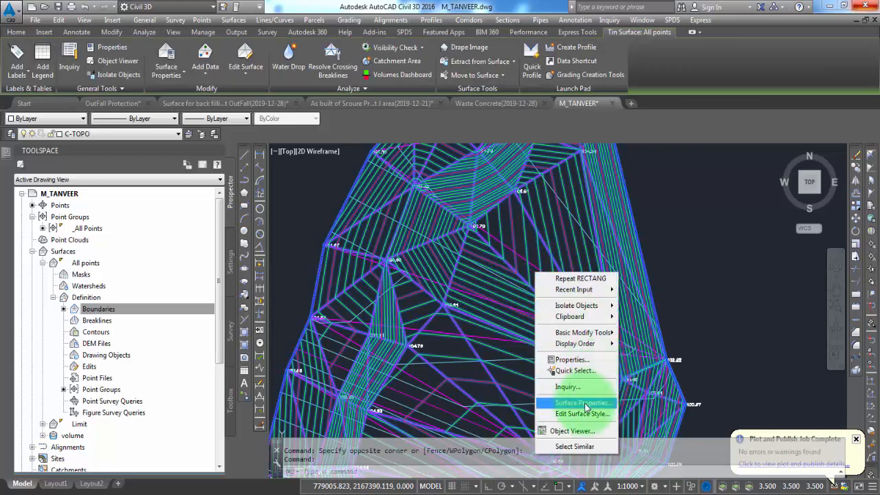
click(583, 413)
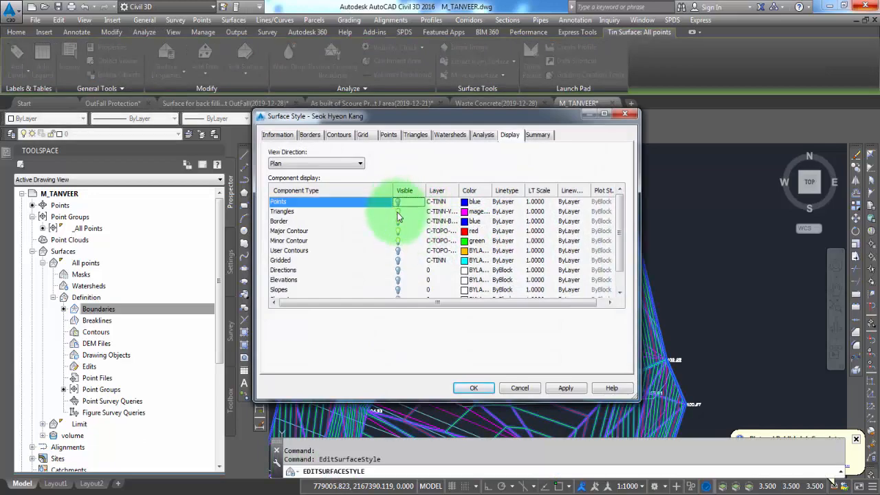
click(397, 212)
click(474, 388)
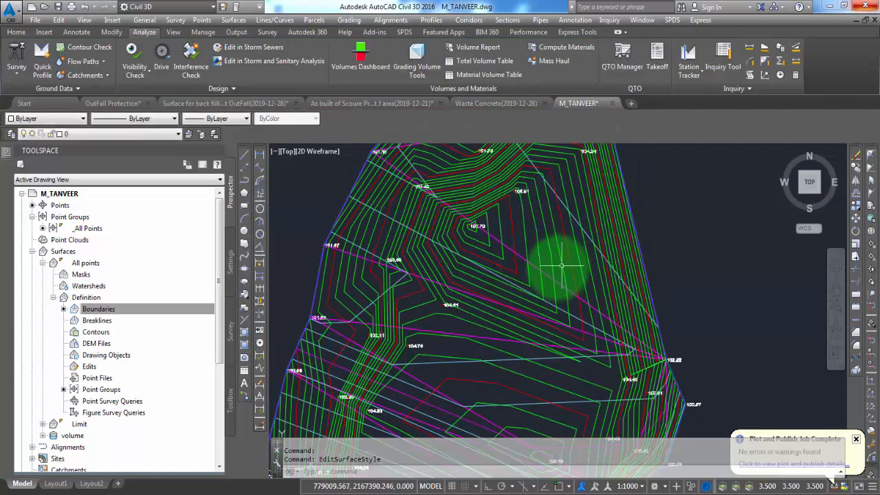
Step: Examine the All points surface's contours and the outlined Fill volume in the Cut/Fill Summary table
scroll(561, 265, down, 4)
scroll(553, 269, up, 3)
scroll(550, 274, down, 3)
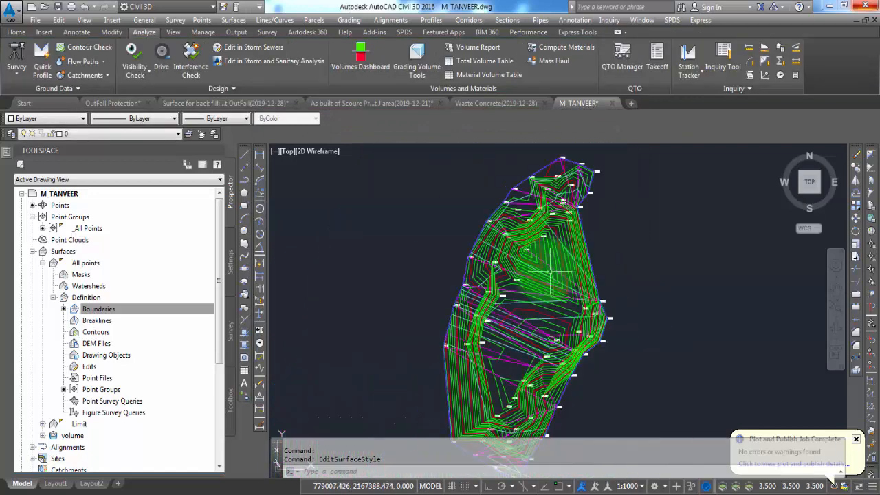
middle_drag(501, 324, 503, 295)
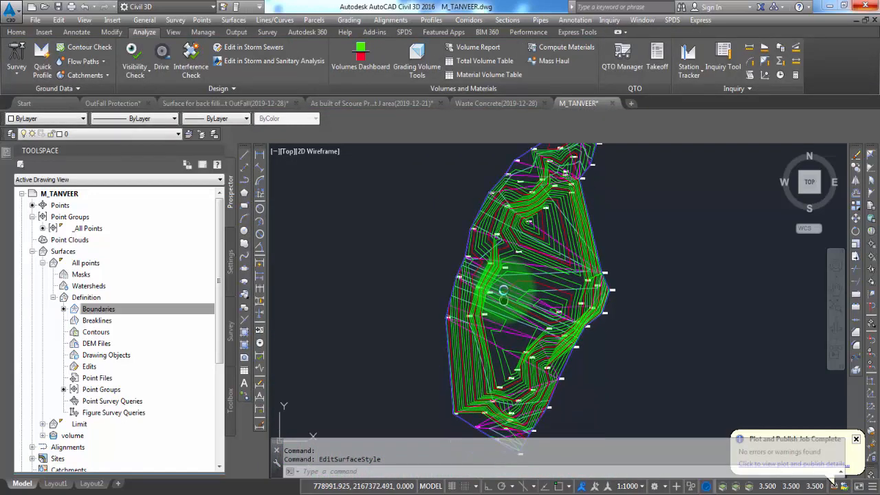
scroll(507, 315, up, 3)
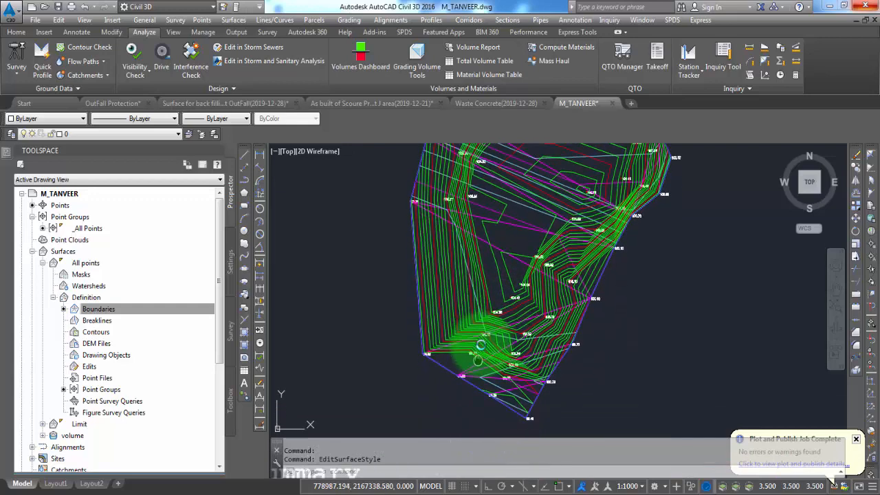
middle_drag(477, 359, 482, 342)
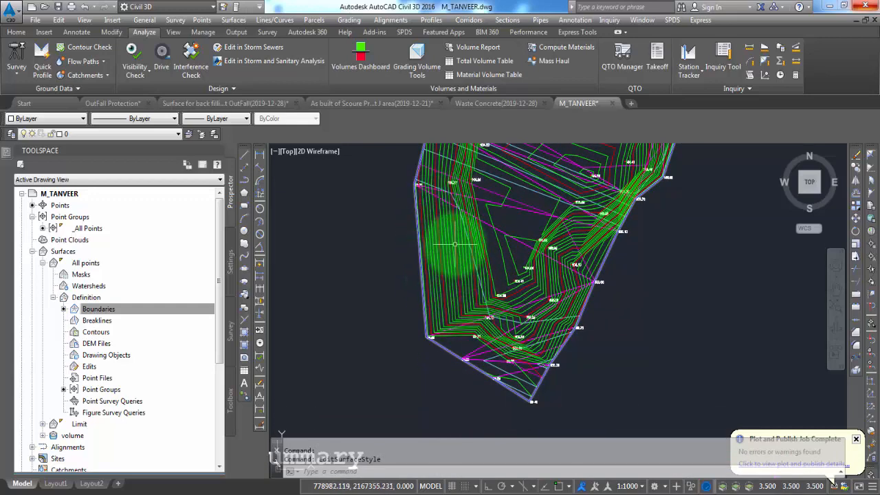
scroll(454, 244, down, 3)
middle_drag(531, 324, 481, 231)
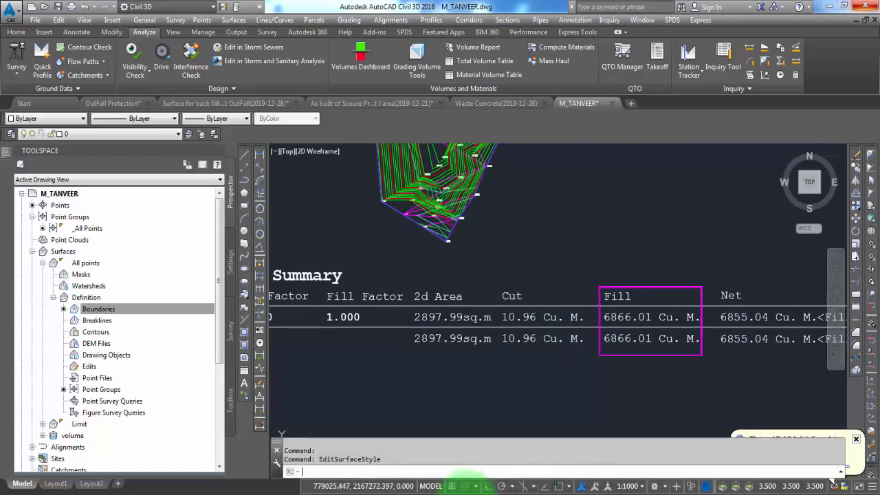
scroll(573, 358, down, 3)
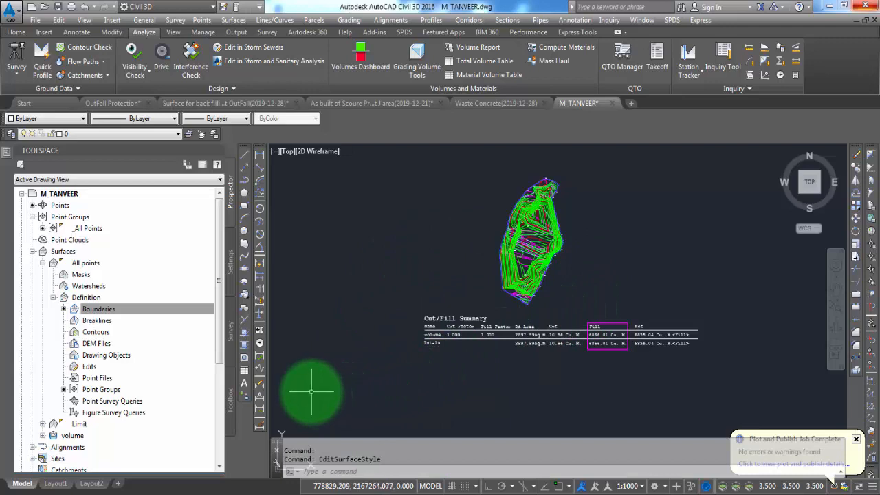
Step: Switch to Chrome and look over the survey teacher's YouTube channel, website instrument menus and Facebook profile
mouse_move(65, 492)
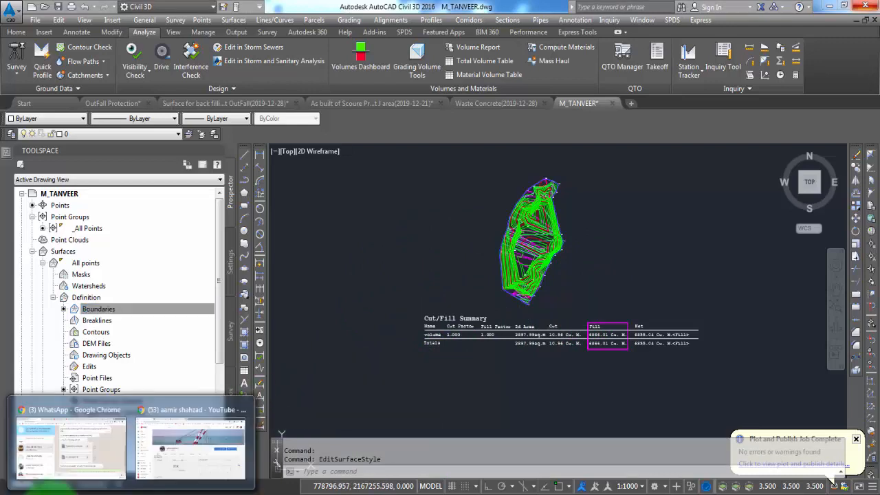
click(169, 447)
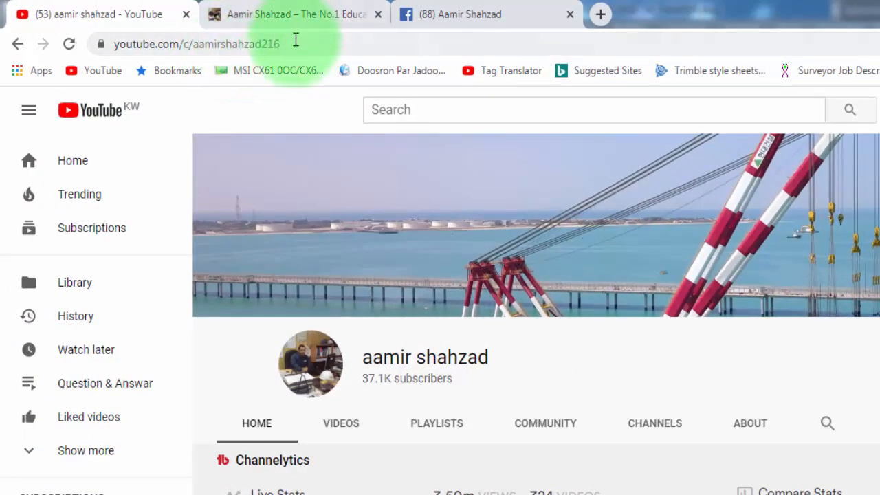
click(320, 14)
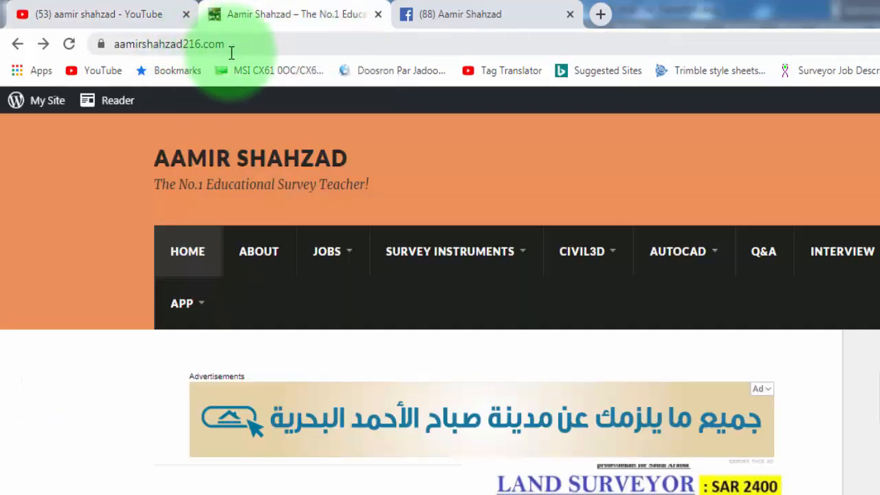
mouse_move(457, 253)
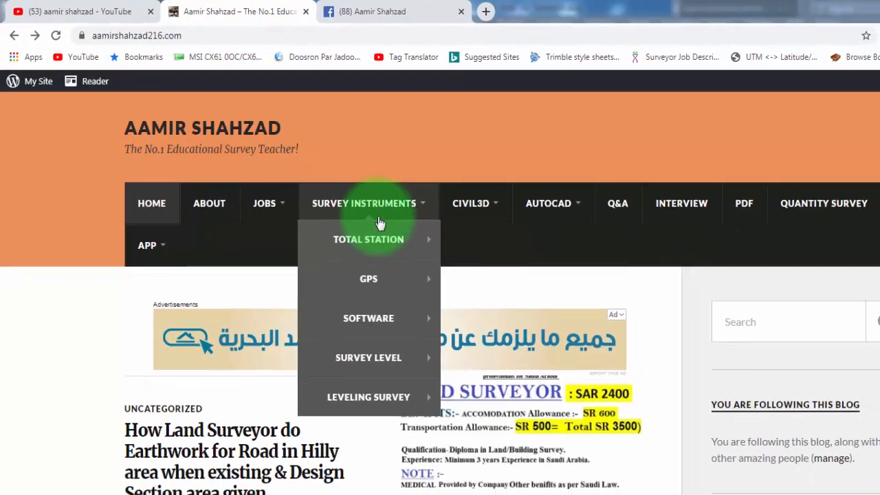
mouse_move(387, 259)
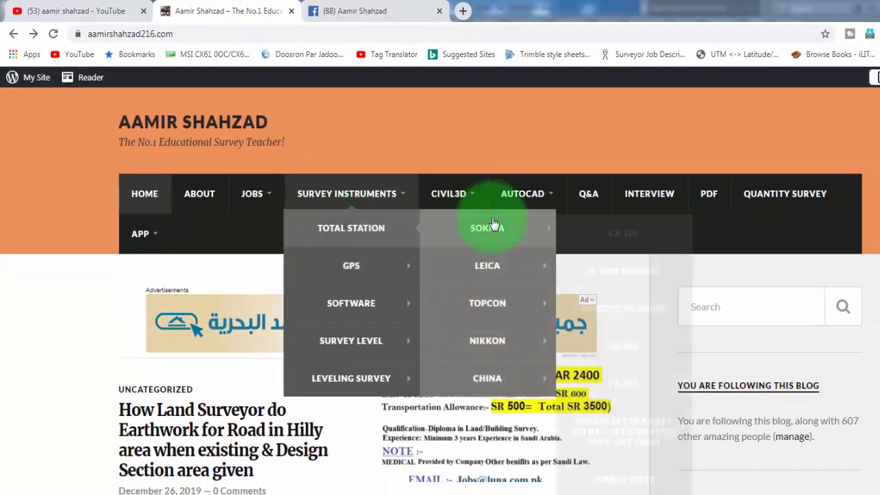
mouse_move(511, 267)
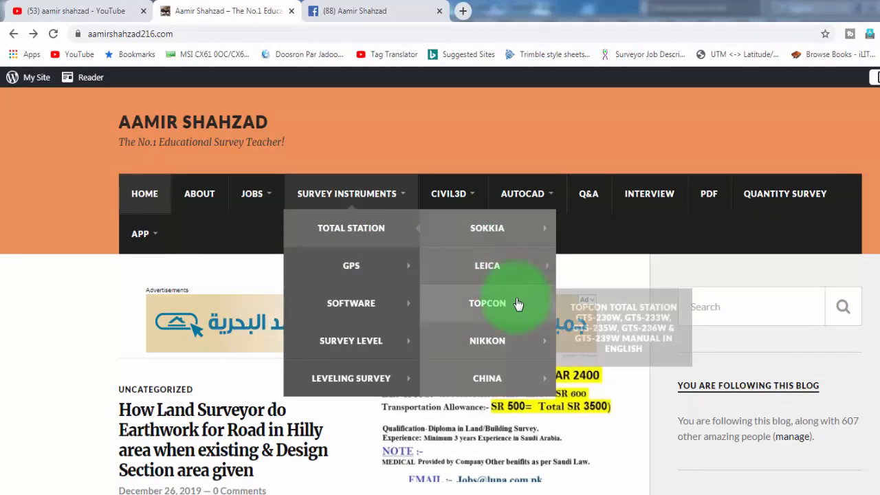
mouse_move(525, 199)
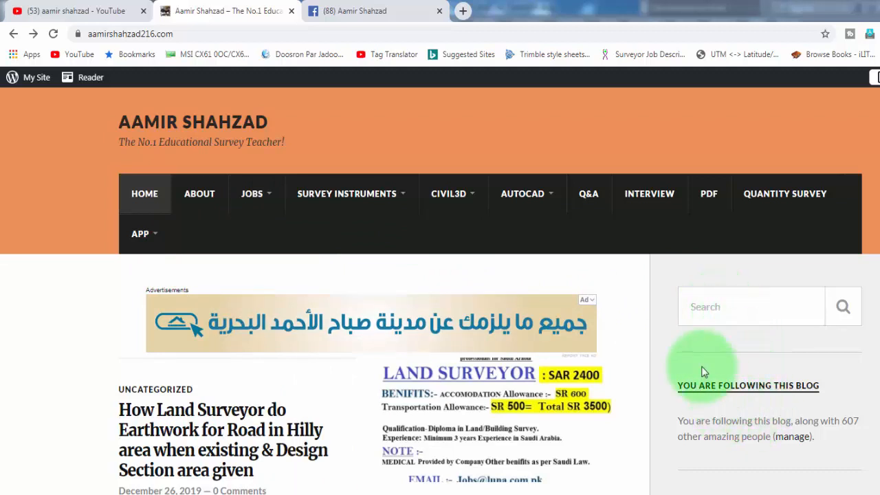
click(365, 9)
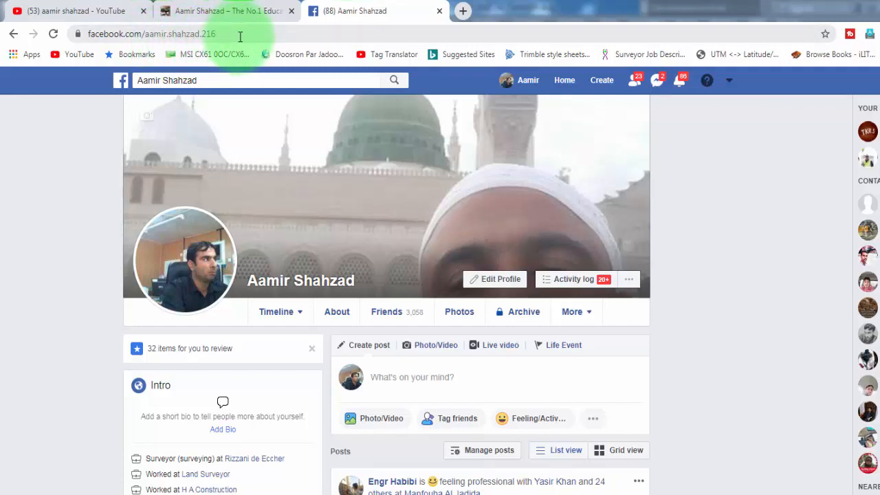
scroll(311, 277, down, 3)
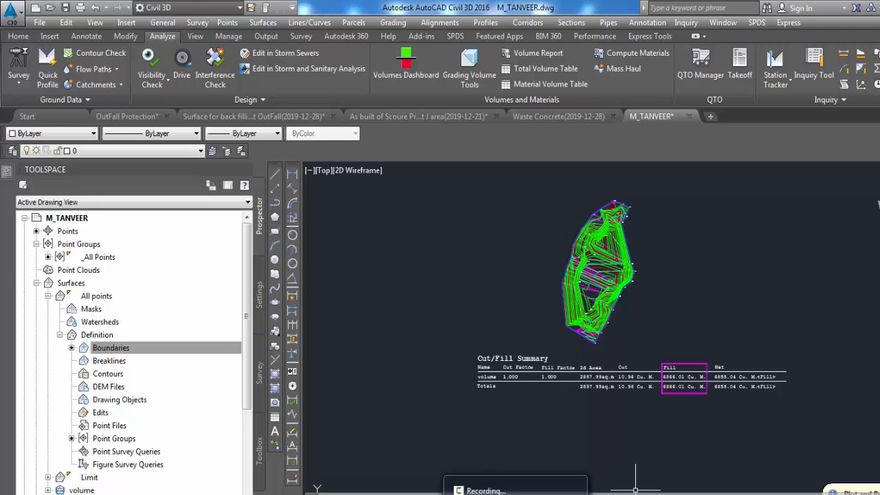
click(516, 492)
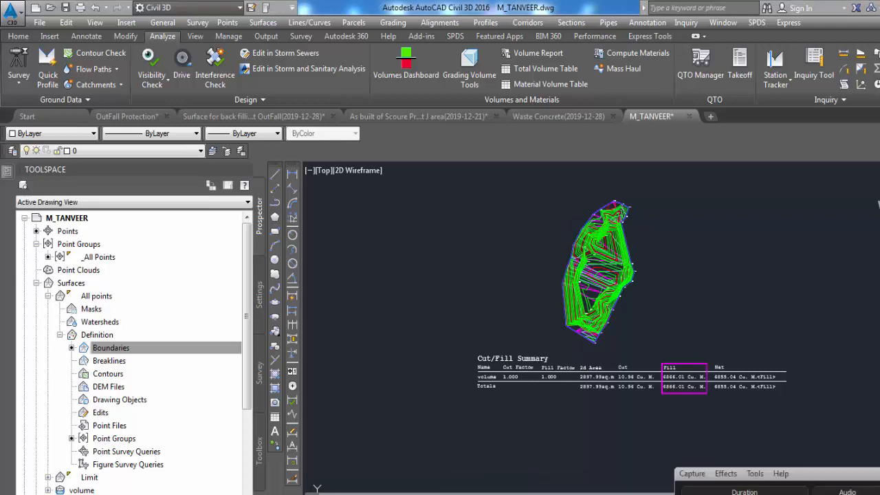